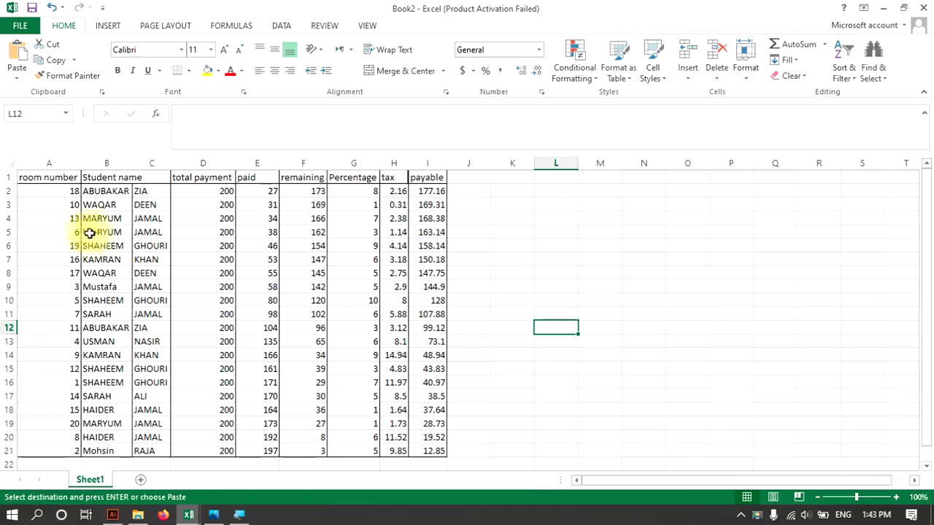
# Step: Format header cells A1:I1 with red font and a yellow fill
pyautogui.click(539, 261)
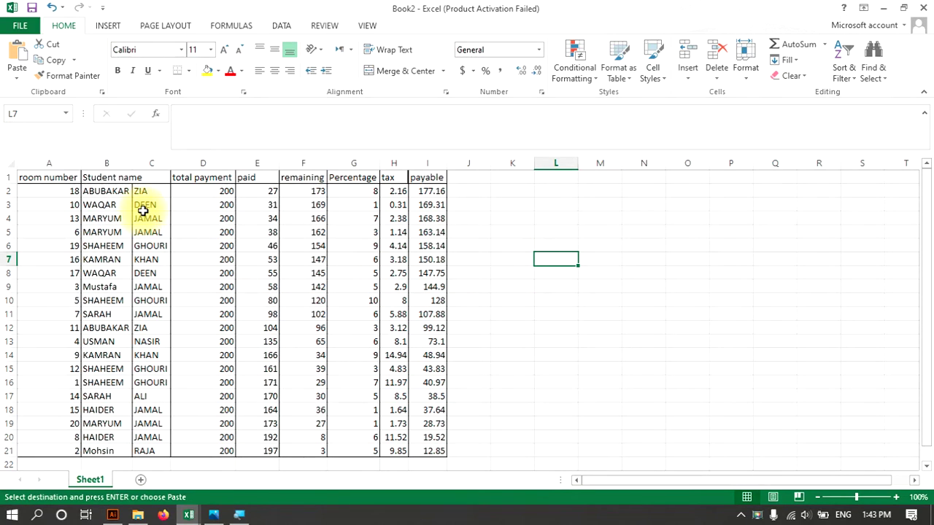
pyautogui.moveTo(44, 178); pyautogui.dragTo(427, 177)
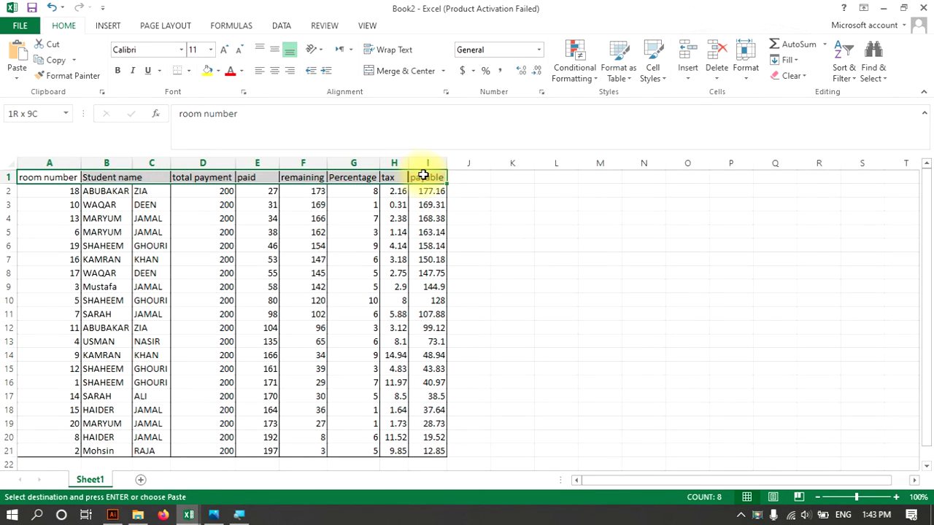
pyautogui.click(230, 71)
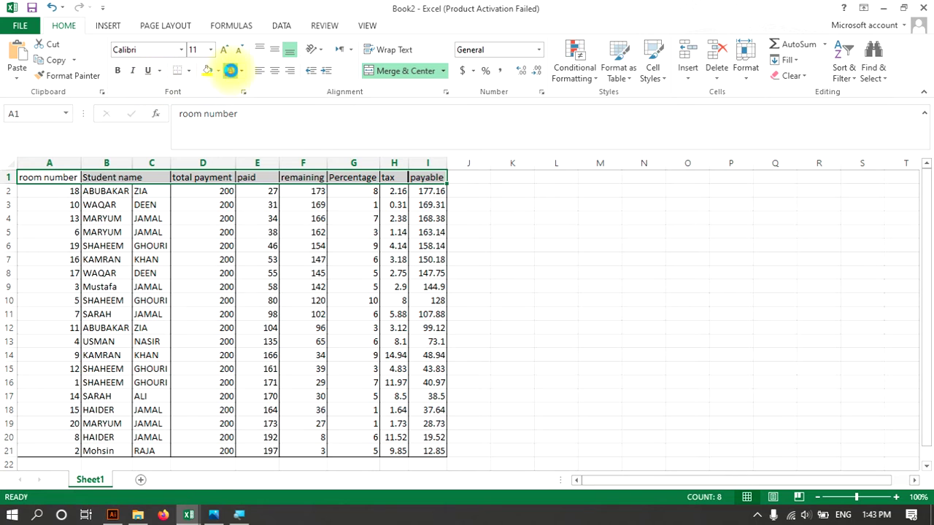
pyautogui.click(208, 71)
pyautogui.click(583, 273)
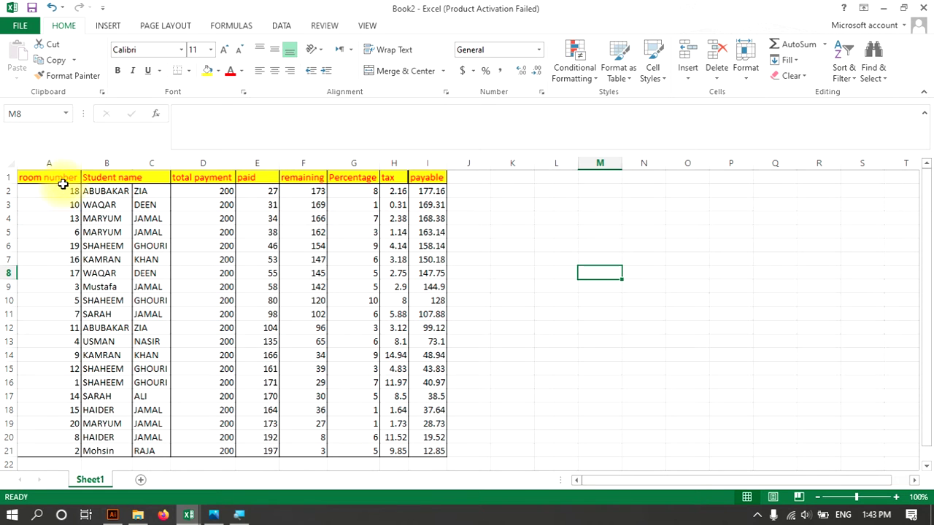
pyautogui.moveTo(67, 197); pyautogui.dragTo(44, 424)
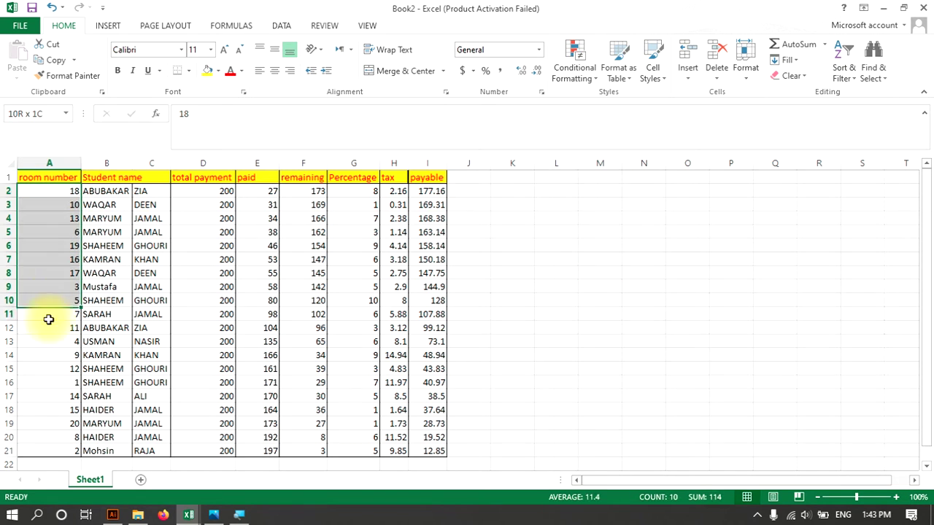
pyautogui.moveTo(106, 190); pyautogui.dragTo(107, 421)
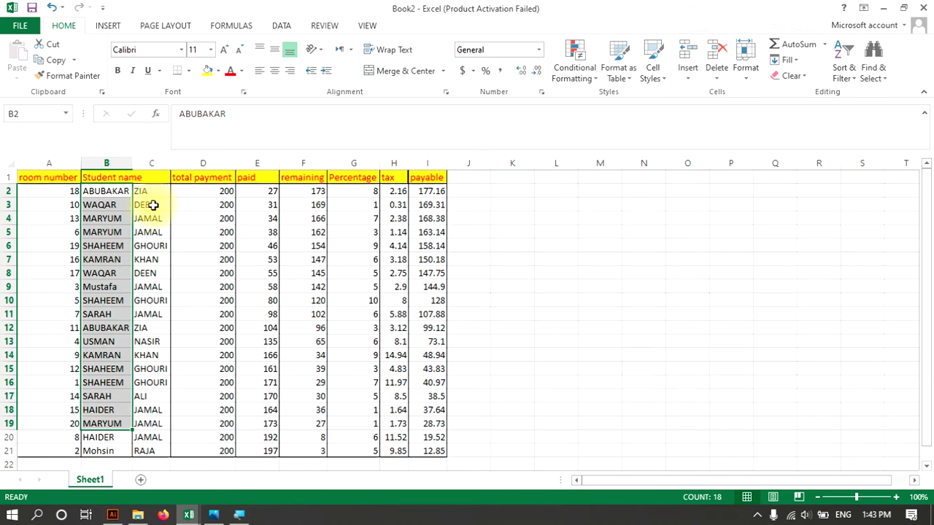
pyautogui.moveTo(149, 191); pyautogui.dragTo(150, 422)
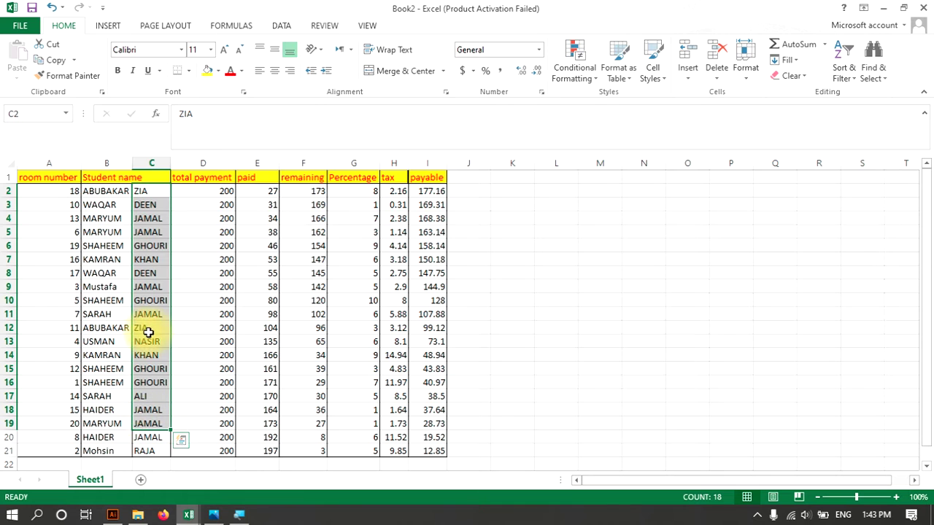
pyautogui.moveTo(206, 191)
pyautogui.mouseDown()
pyautogui.moveTo(204, 419)
pyautogui.moveTo(217, 429)
pyautogui.mouseUp()
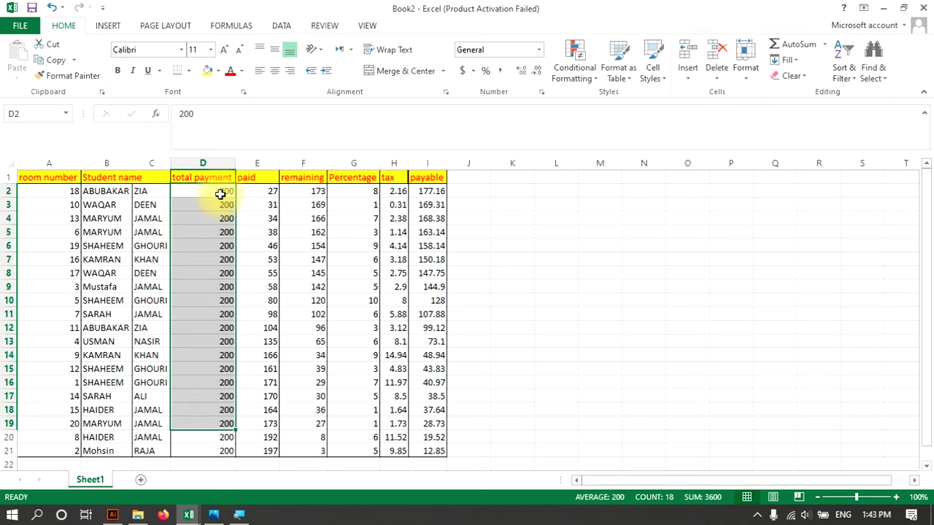
pyautogui.click(265, 193)
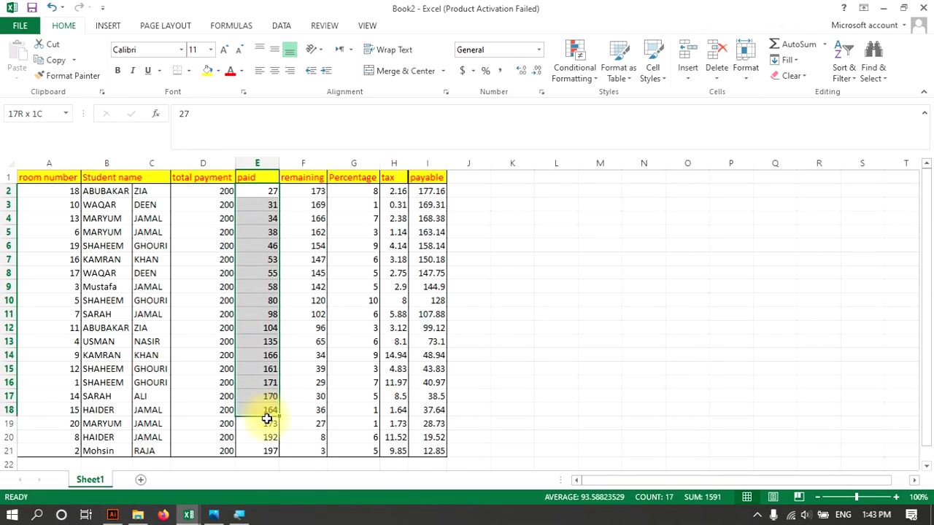
pyautogui.moveTo(264, 193); pyautogui.dragTo(268, 435)
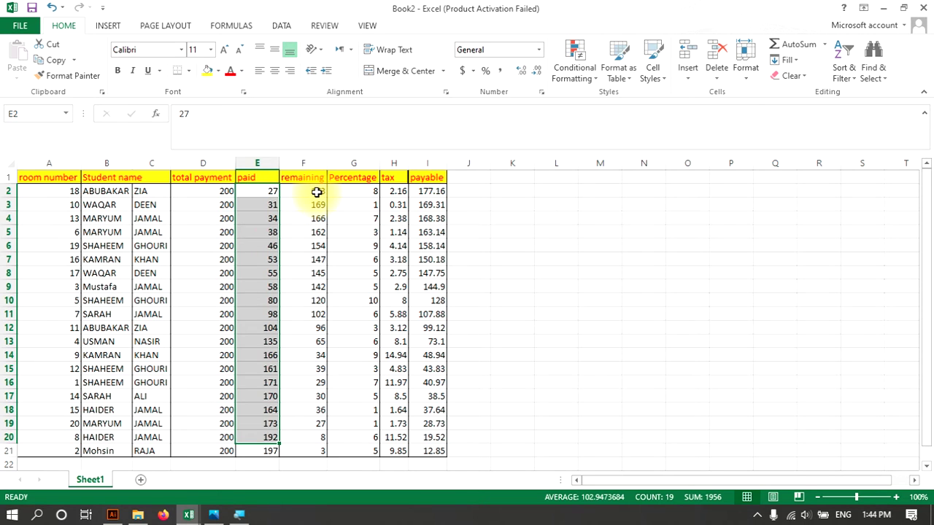
pyautogui.click(317, 194)
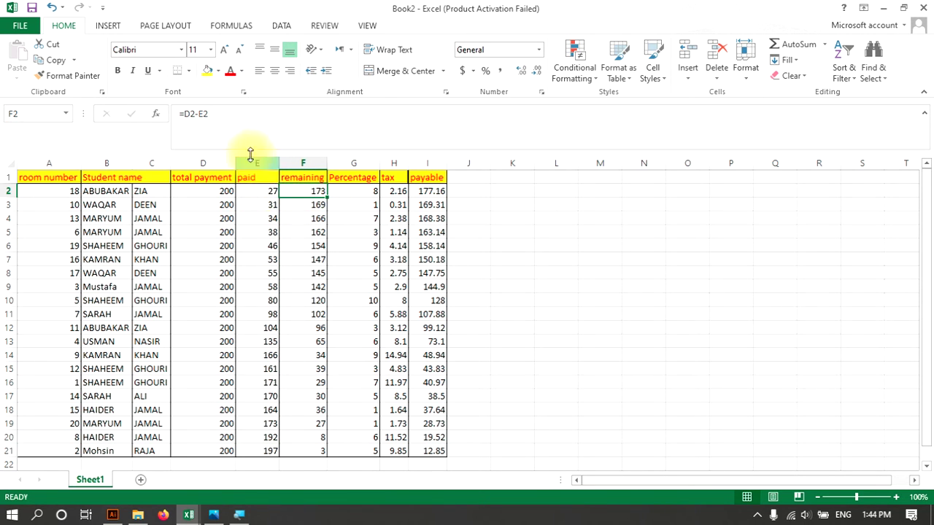
pyautogui.click(251, 128)
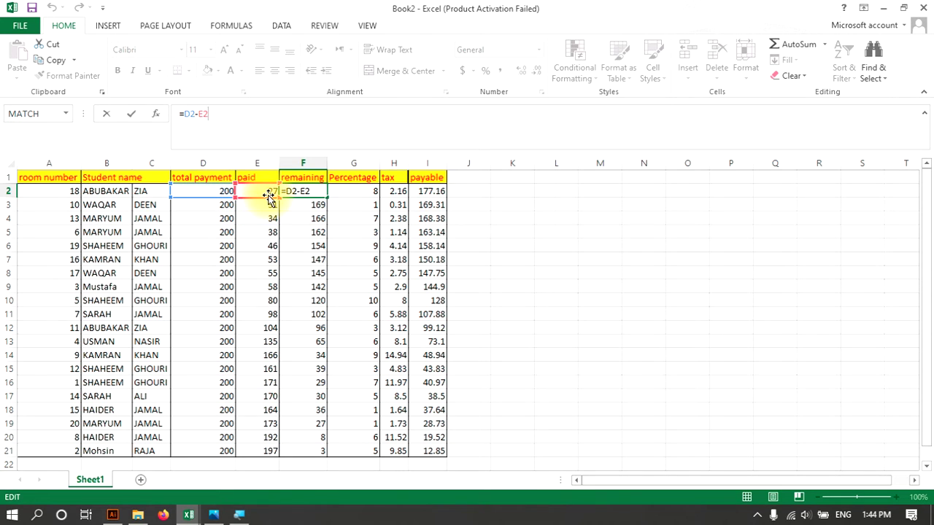
pyautogui.press('Tab')
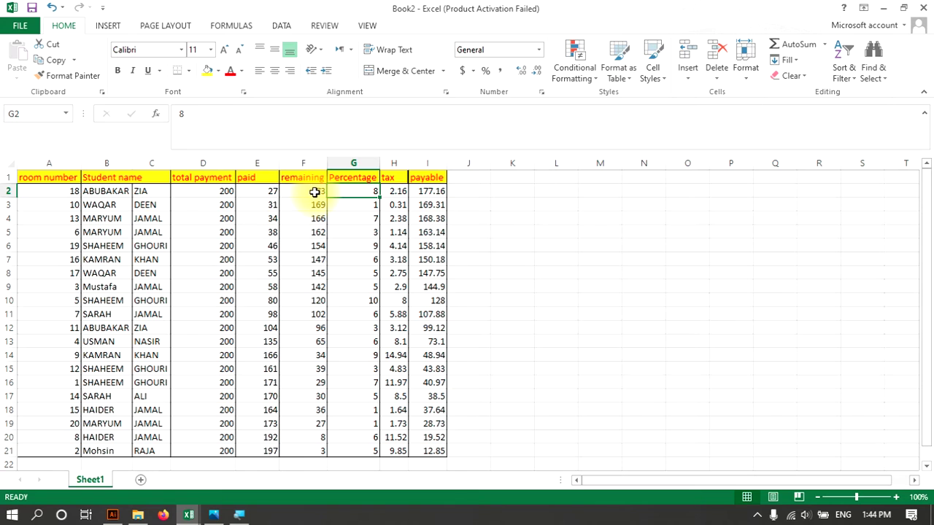
# Step: Change H2's tax formula to =F2*G2/100, based on the remaining amount
pyautogui.click(400, 192)
pyautogui.doubleClick(399, 192)
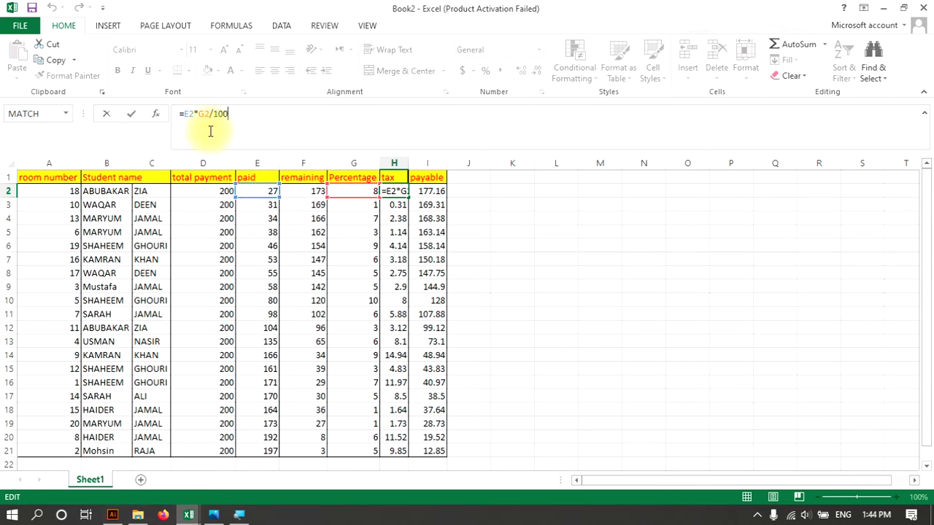
pyautogui.click(191, 115)
pyautogui.press('BackSpace')
pyautogui.write('f')
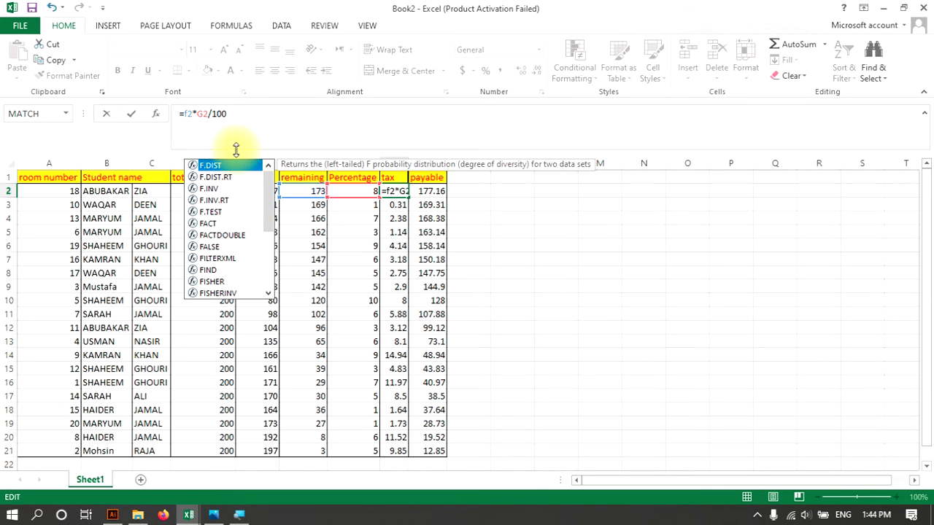
pyautogui.press('Return')
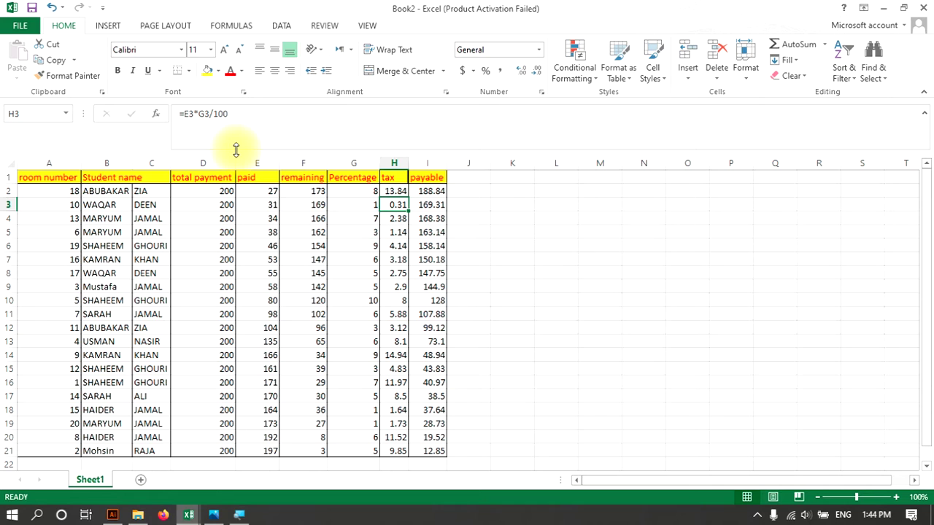
# Step: Fill the tax formula down H2:H21, giving 13.84 to 0.15
pyautogui.click(395, 192)
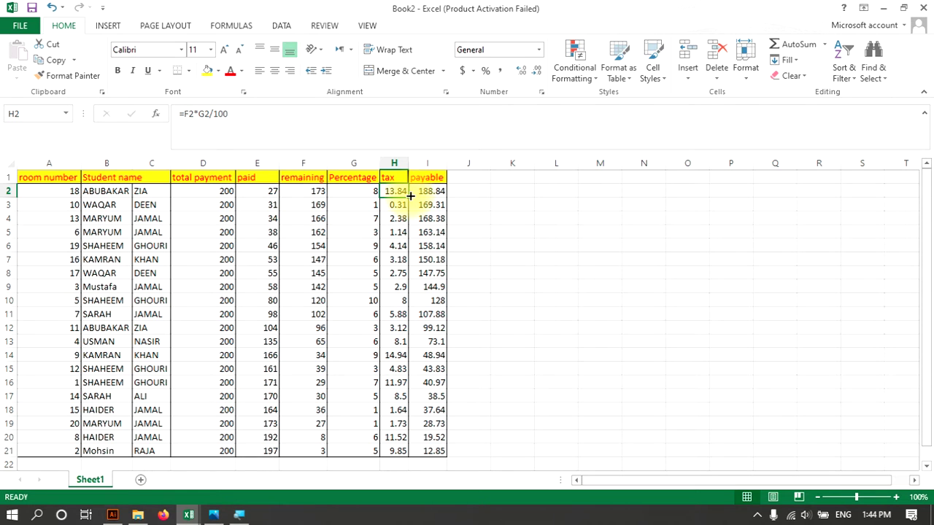
pyautogui.moveTo(410, 196); pyautogui.dragTo(409, 441)
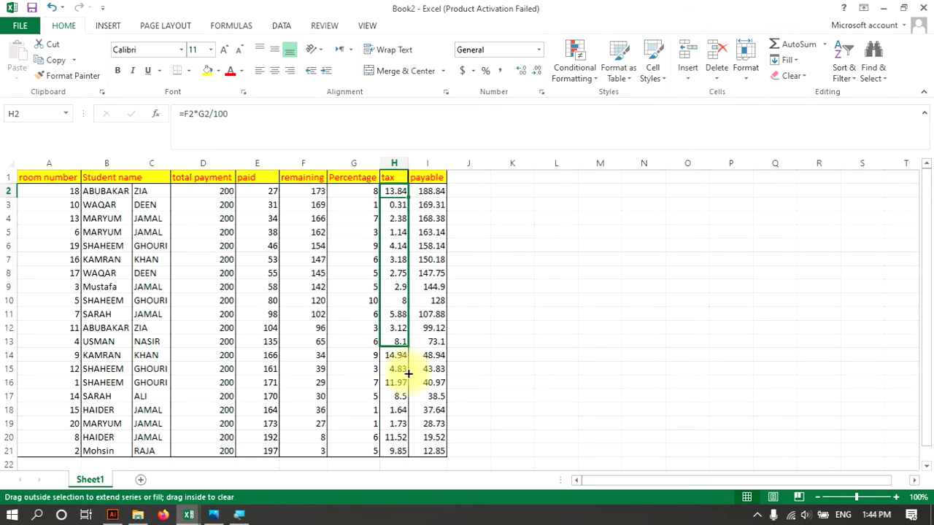
pyautogui.moveTo(409, 442); pyautogui.dragTo(408, 454)
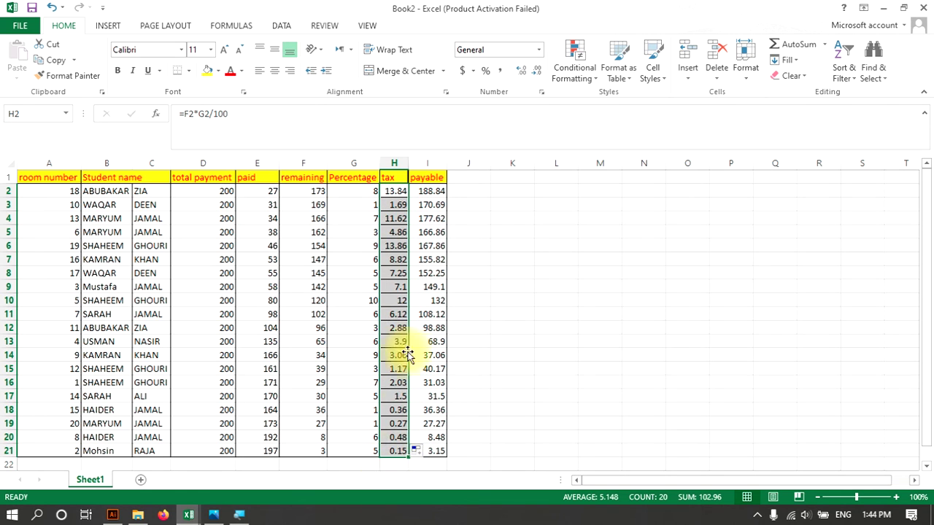
pyautogui.click(432, 192)
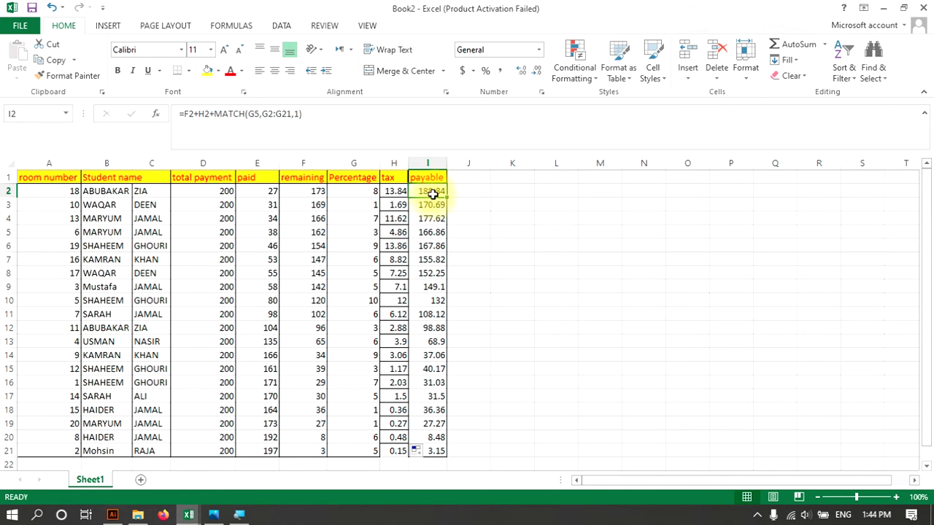
# Step: Delete +MATCH(G5,G2:G21,1) from I2 so it reads =F2+H2
pyautogui.click(399, 121)
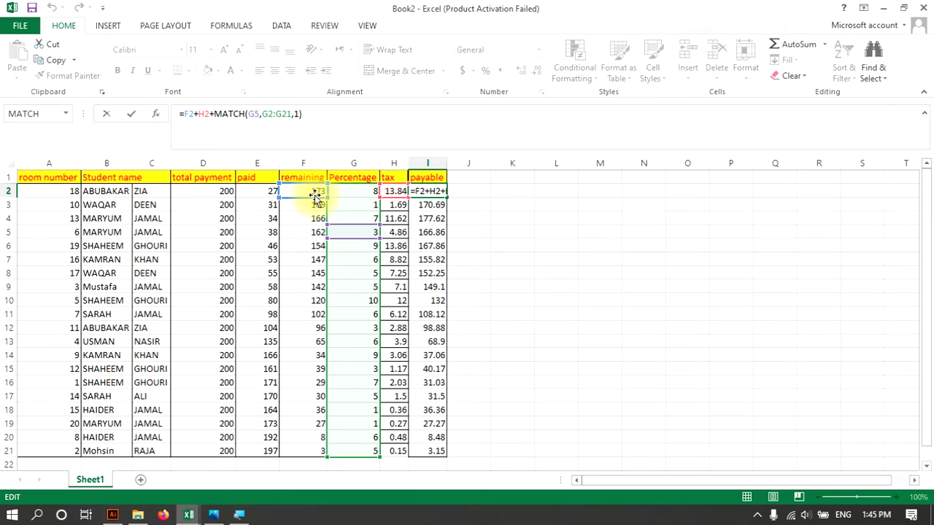
pyautogui.click(213, 114)
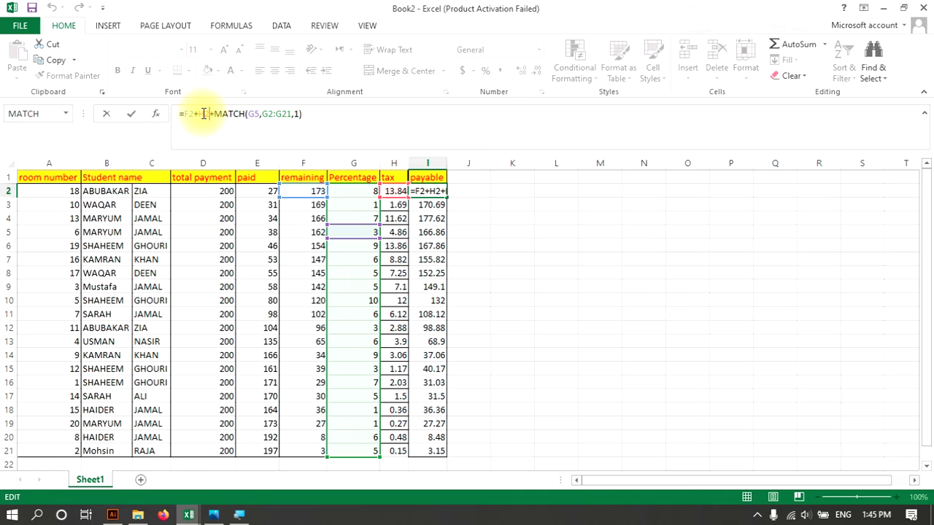
pyautogui.press('End')
pyautogui.moveTo(210, 114); pyautogui.dragTo(320, 111)
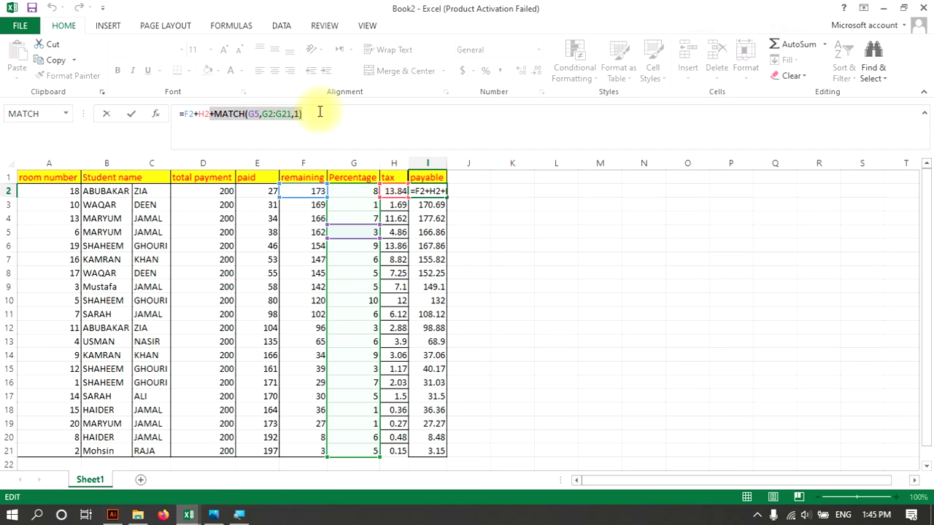
pyautogui.press('BackSpace')
pyautogui.press('Return')
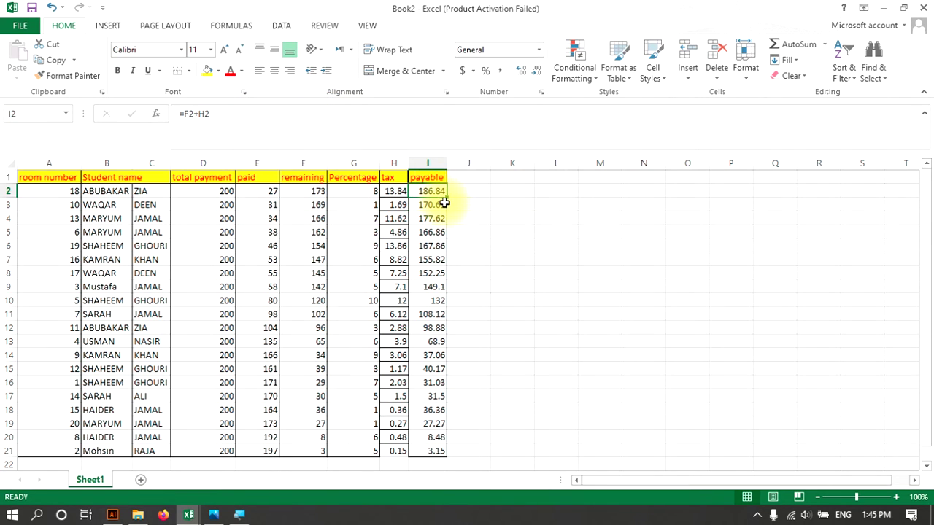
# Step: Fill the payable formula down I2:I21, giving 186.84 to 3.15
pyautogui.click(310, 191)
pyautogui.click(394, 190)
pyautogui.click(428, 191)
pyautogui.moveTo(446, 197); pyautogui.dragTo(462, 452)
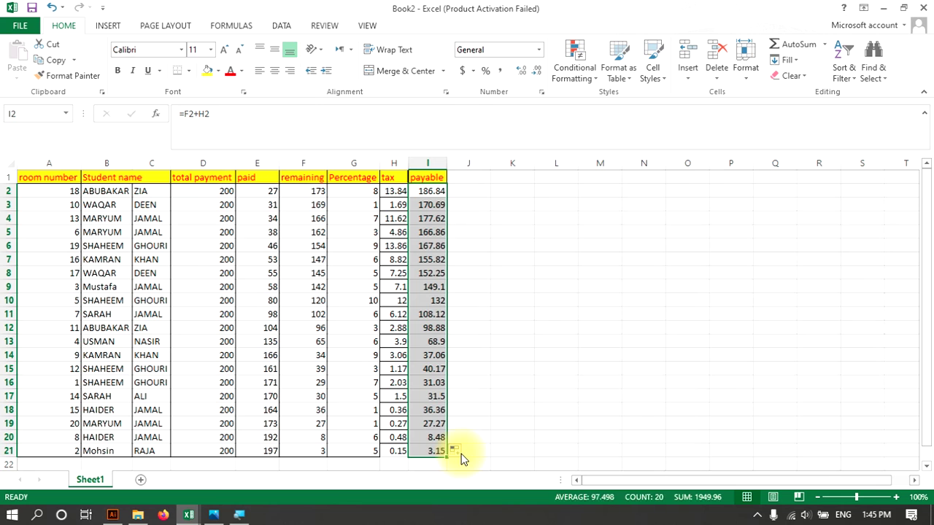
pyautogui.click(470, 355)
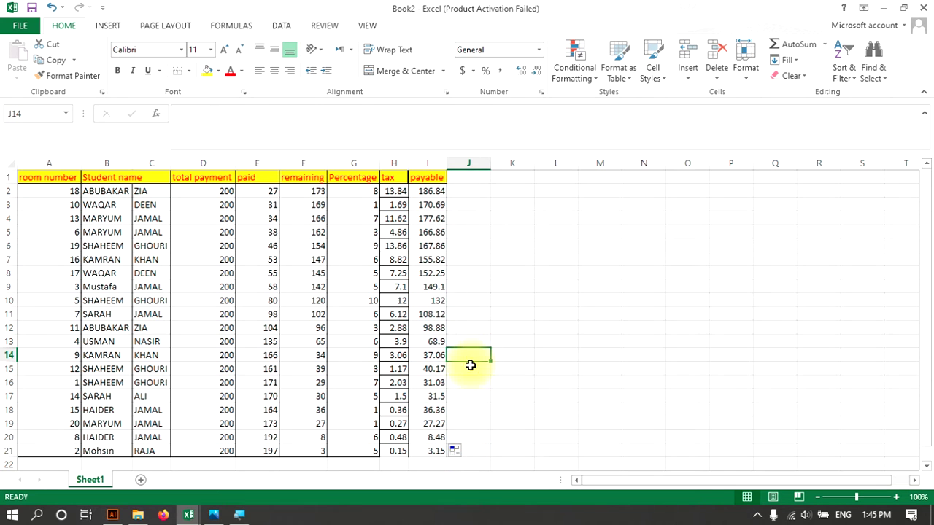
pyautogui.click(432, 410)
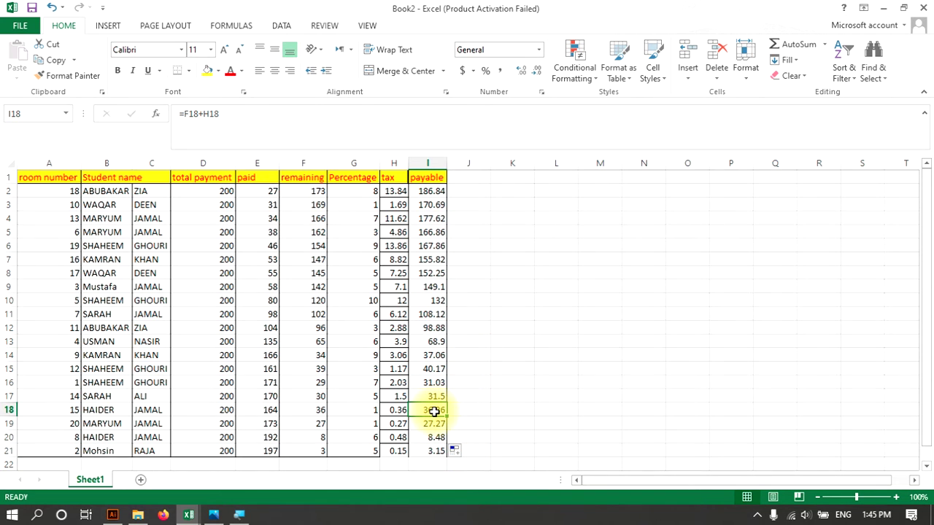
pyautogui.click(434, 191)
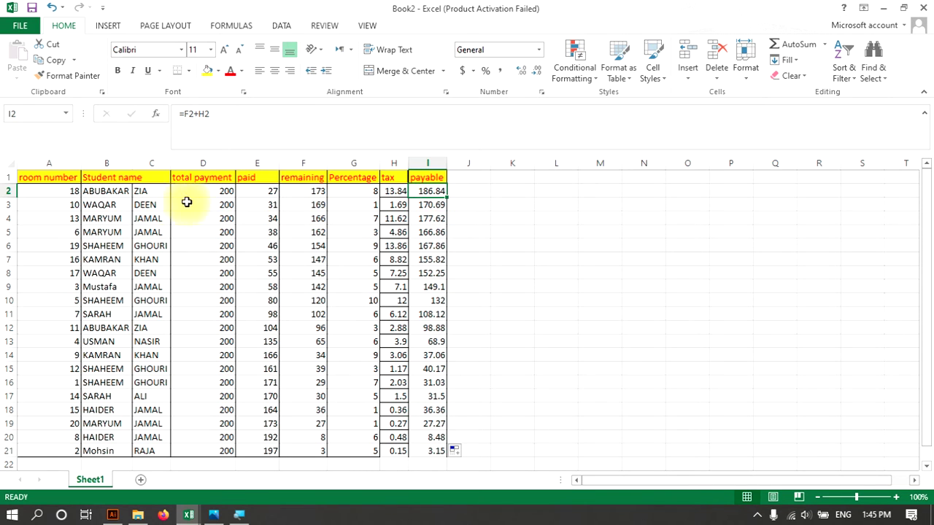
pyautogui.click(419, 203)
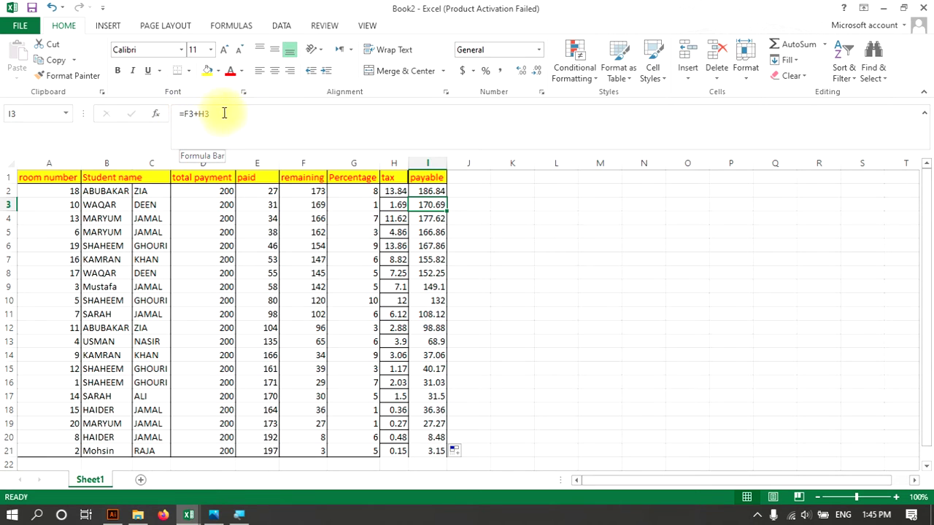
pyautogui.click(423, 218)
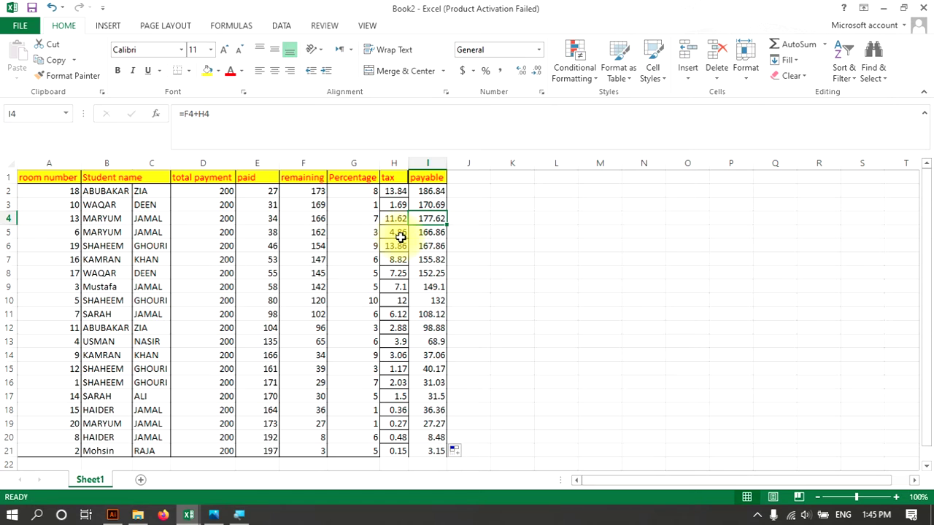
pyautogui.click(524, 232)
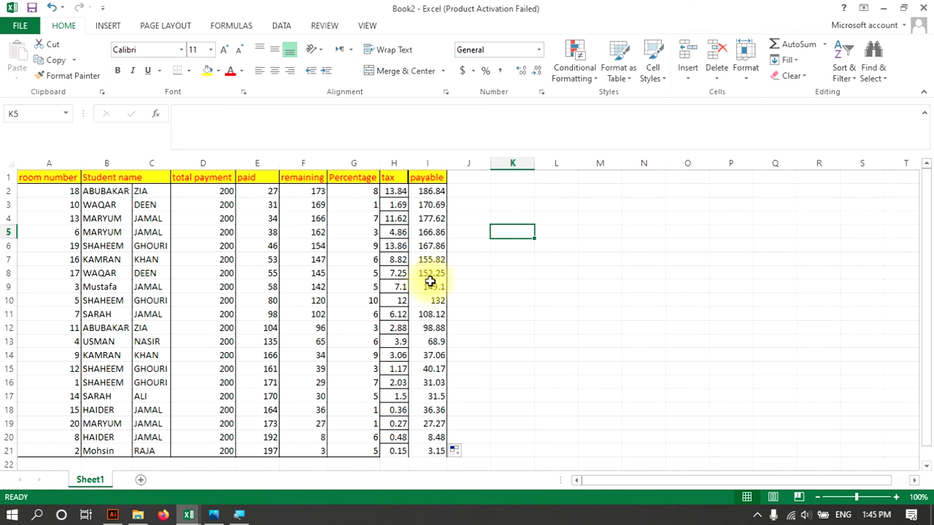
pyautogui.click(96, 219)
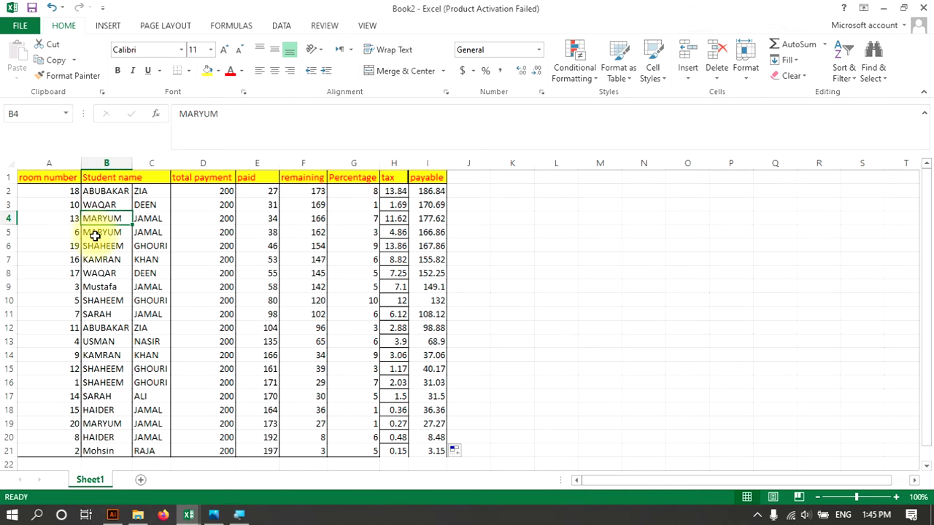
pyautogui.click(95, 232)
pyautogui.click(97, 247)
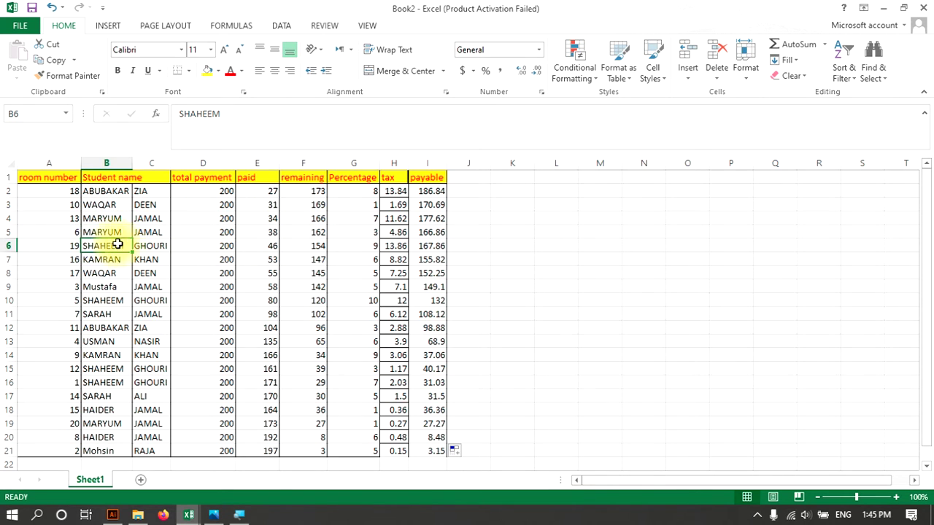
pyautogui.click(432, 247)
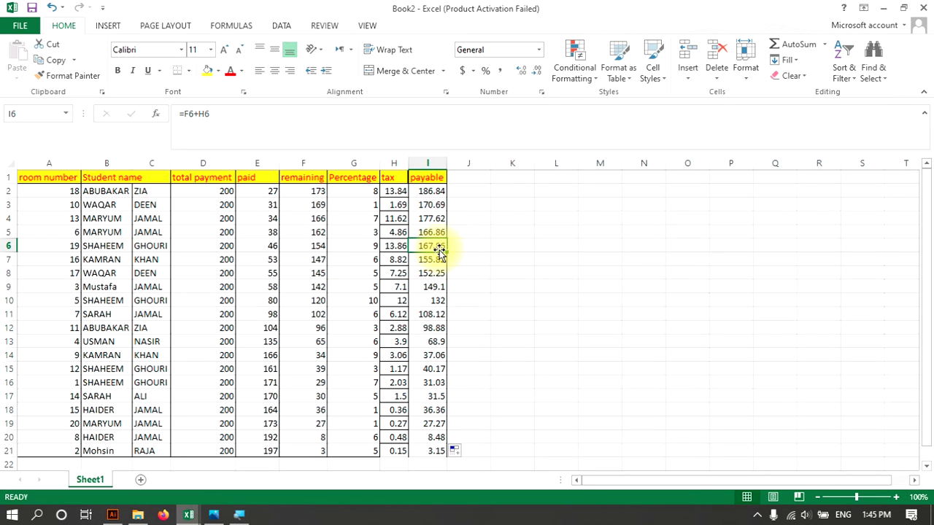
pyautogui.click(547, 220)
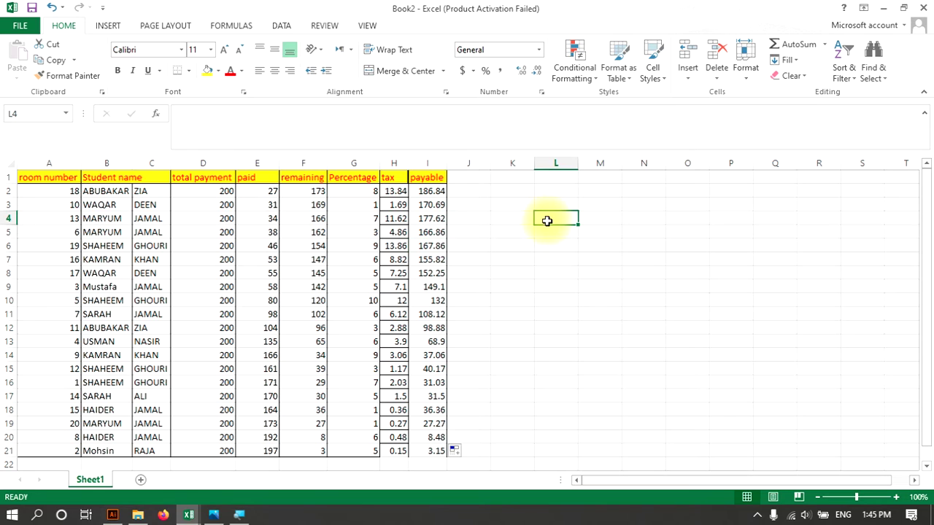
pyautogui.click(542, 205)
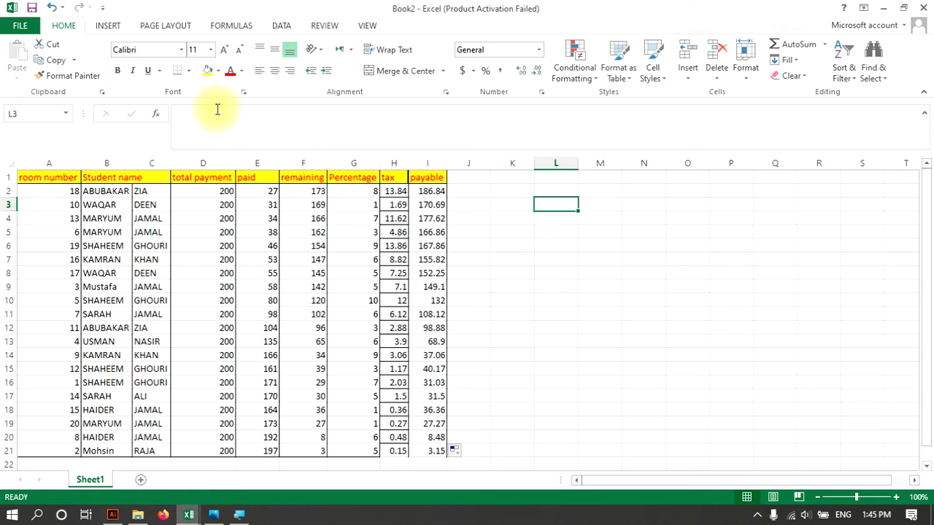
pyautogui.click(230, 130)
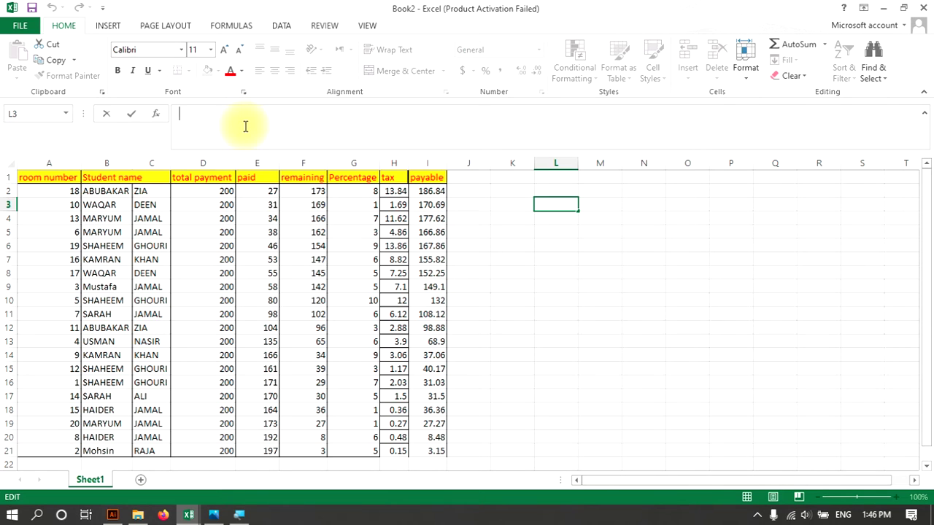
# Step: Delete the broken unfinished IF entry from cell L3
pyautogui.click(505, 286)
pyautogui.click(569, 207)
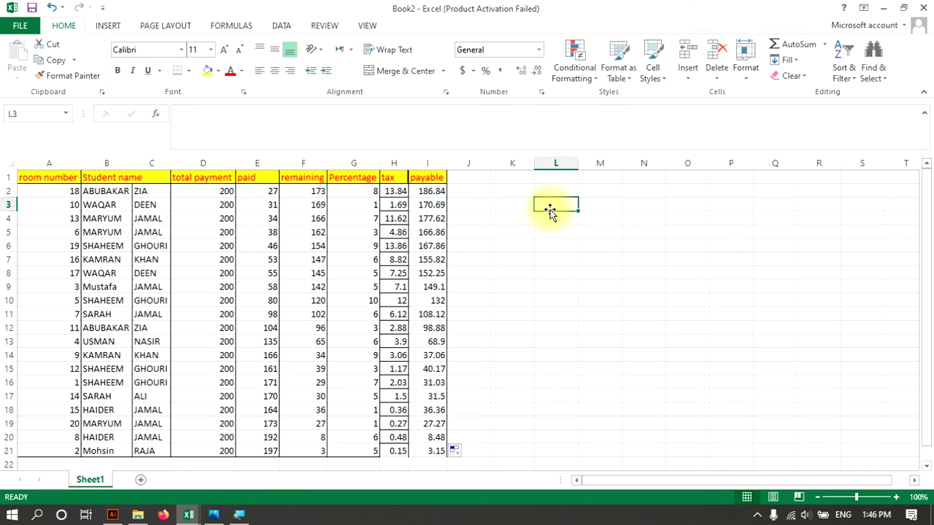
pyautogui.click(267, 126)
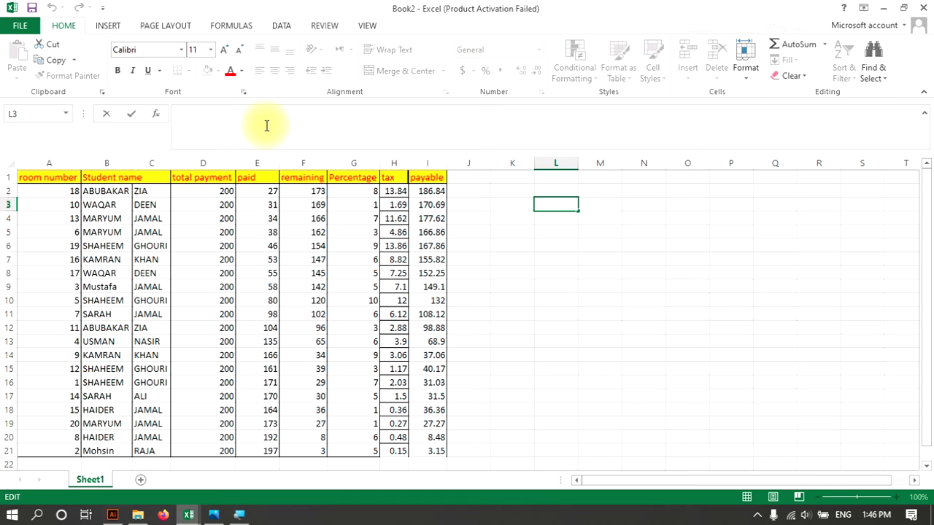
pyautogui.write('=if')
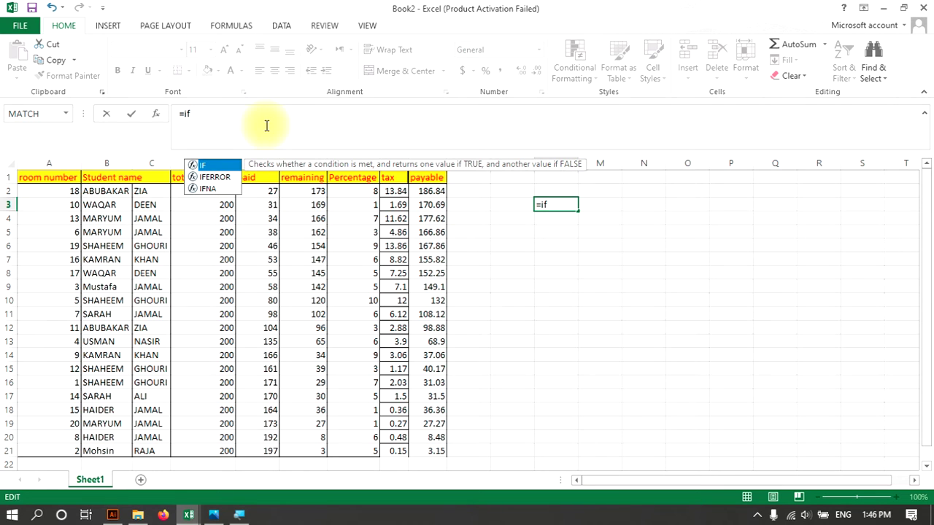
pyautogui.press('Escape')
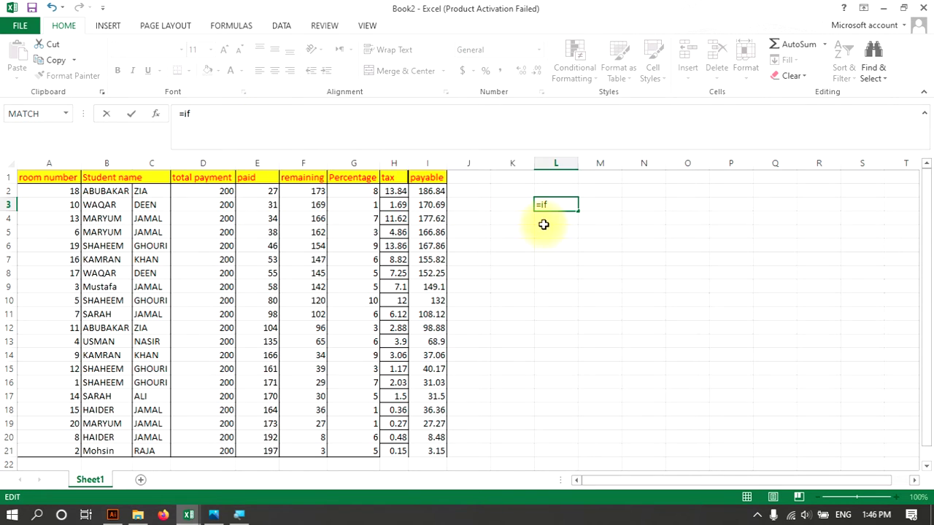
pyautogui.press('Return')
pyautogui.click(562, 210)
pyautogui.press('Delete')
# Step: Enter =IF(B2="kamran",I2,"false") in L2
pyautogui.click(555, 191)
pyautogui.click(259, 129)
pyautogui.write('=')
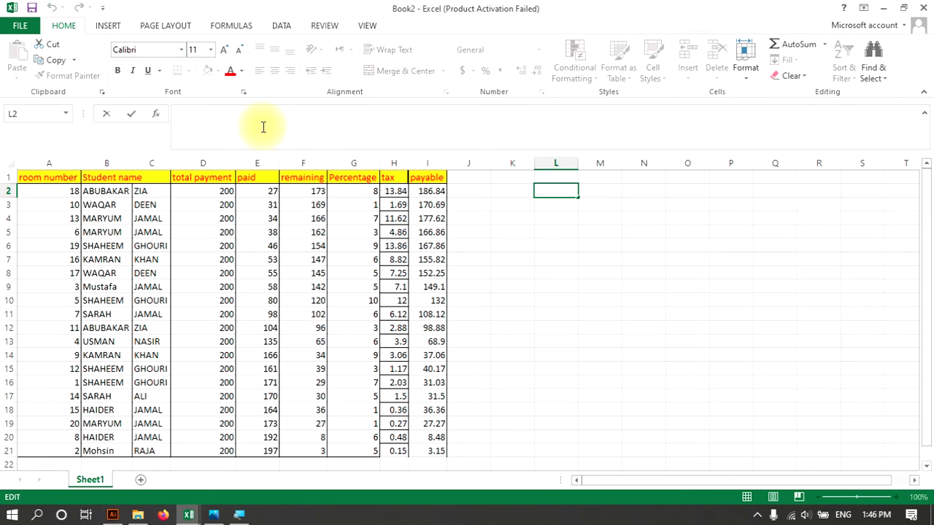
pyautogui.write('if')
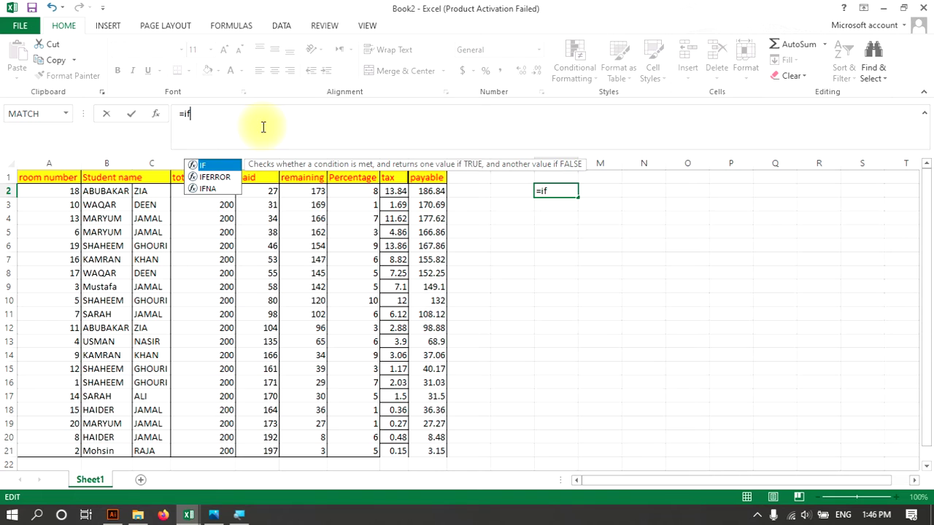
pyautogui.write('(')
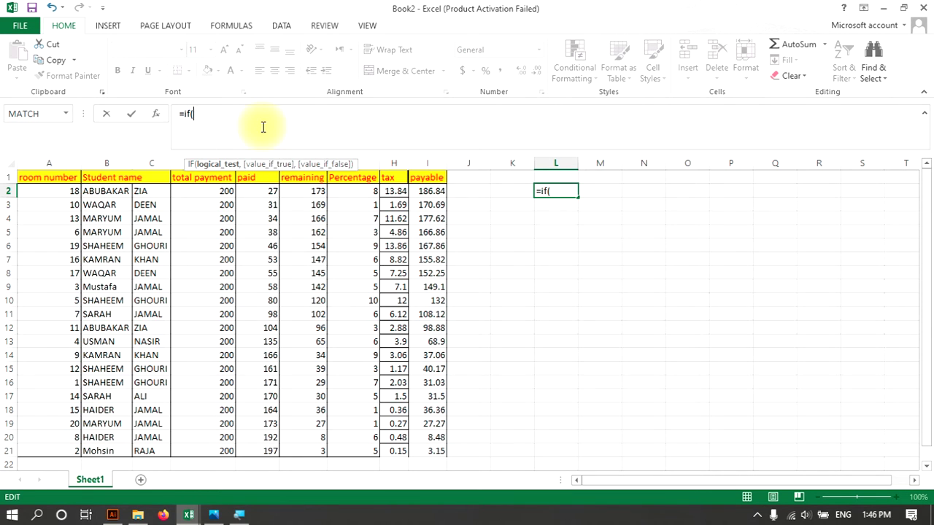
pyautogui.write('b2')
pyautogui.write('=')
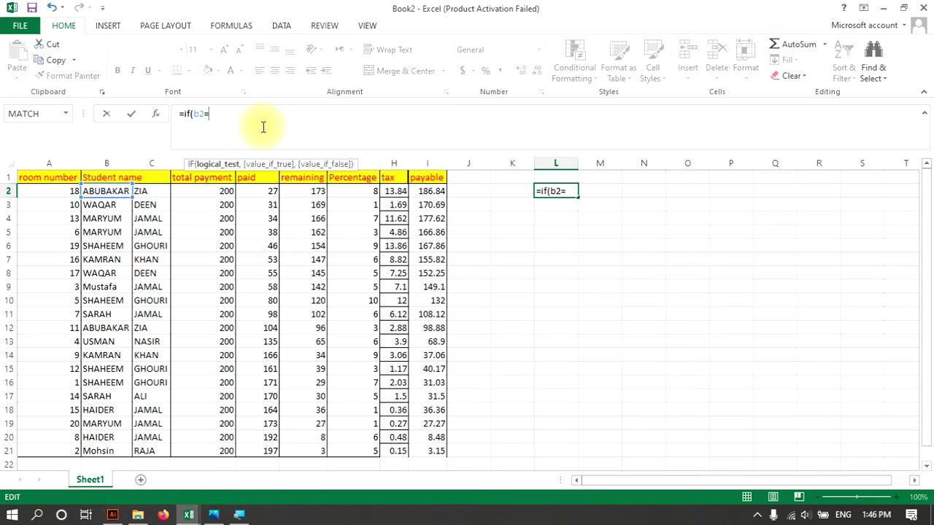
pyautogui.write('""')
pyautogui.write('kamran')
pyautogui.write('"')
pyautogui.write(',')
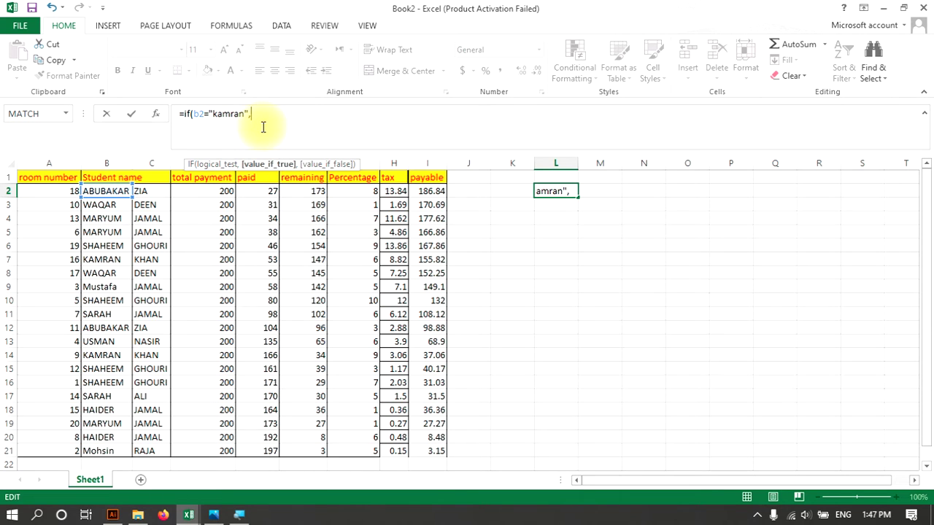
pyautogui.write('i2')
pyautogui.write(',')
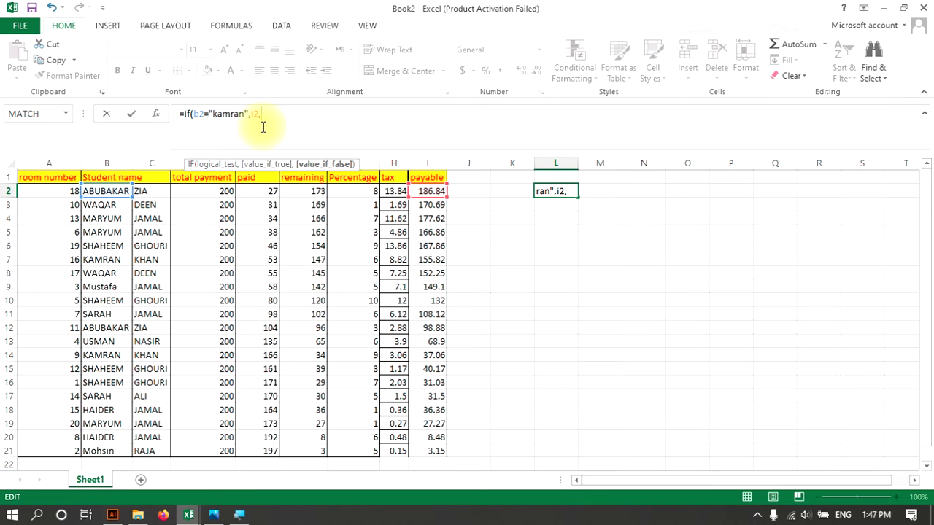
pyautogui.write('false"')
pyautogui.write('"')
pyautogui.press('Right')
pyautogui.press('Right')
pyautogui.press('Right')
pyautogui.write(')')
pyautogui.press('Return')
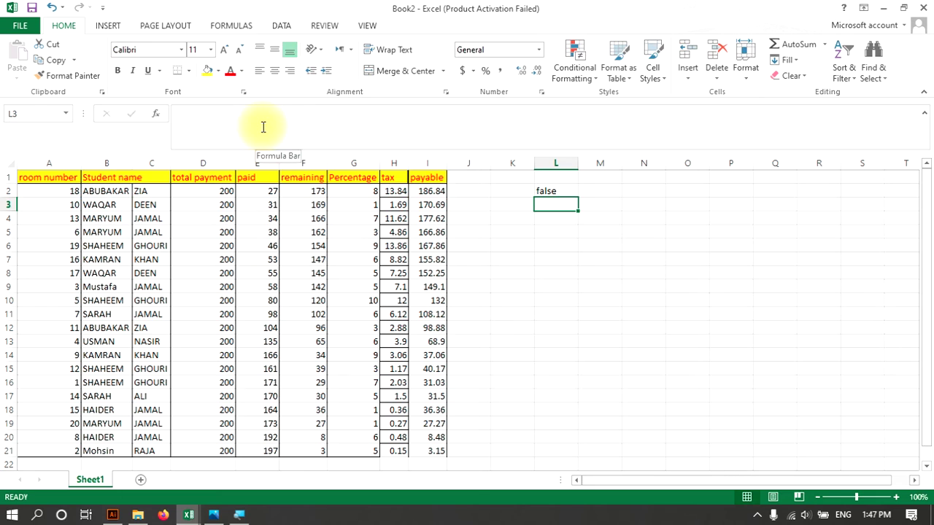
# Step: Fill L2's IF formula down to L21, showing 155.82 and 37.06 for kamran rows
pyautogui.click(556, 190)
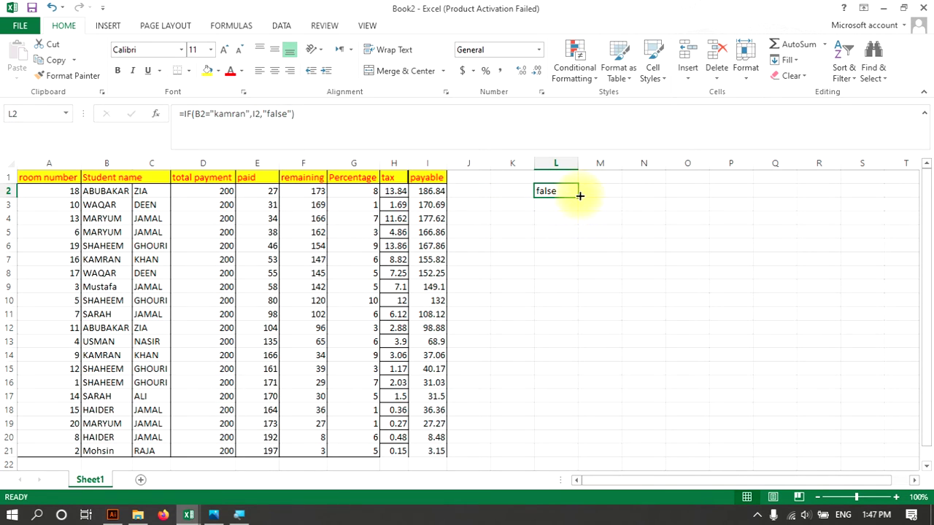
pyautogui.moveTo(578, 197); pyautogui.dragTo(580, 456)
pyautogui.click(611, 365)
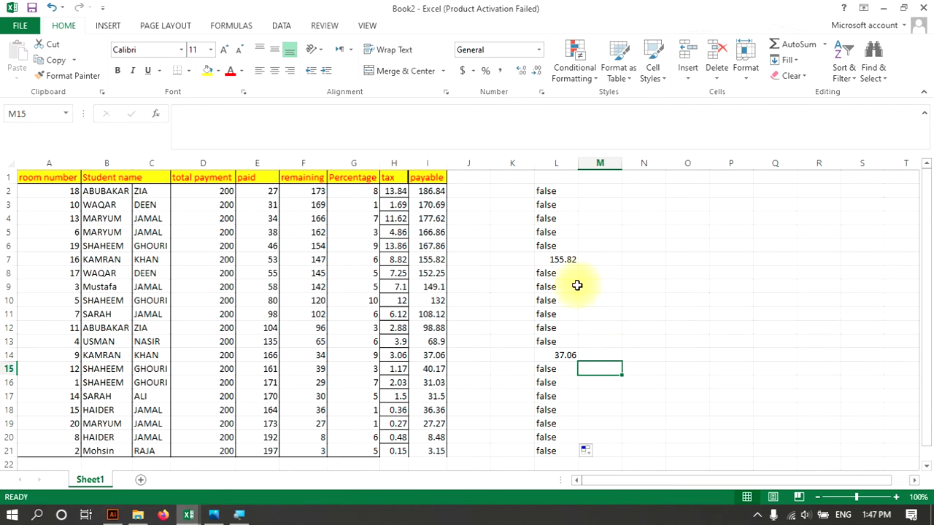
pyautogui.click(567, 259)
pyautogui.click(564, 355)
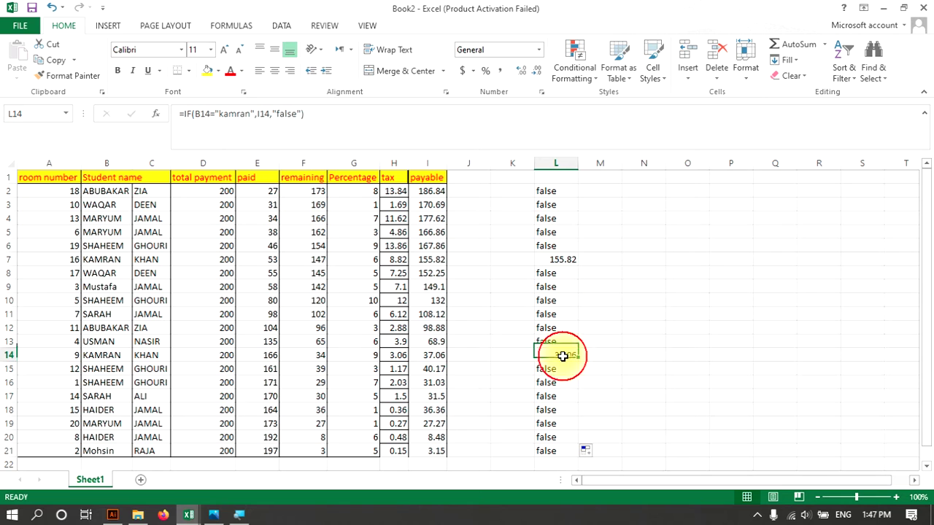
# Step: Change C14's last name from KHAN to ali
pyautogui.doubleClick(165, 354)
pyautogui.doubleClick(167, 355)
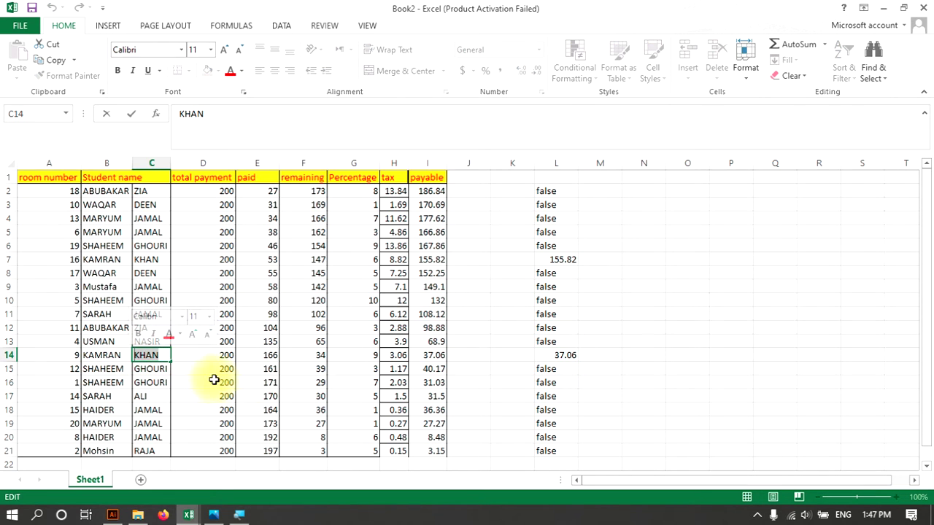
pyautogui.write('aLI')
pyautogui.press('Return')
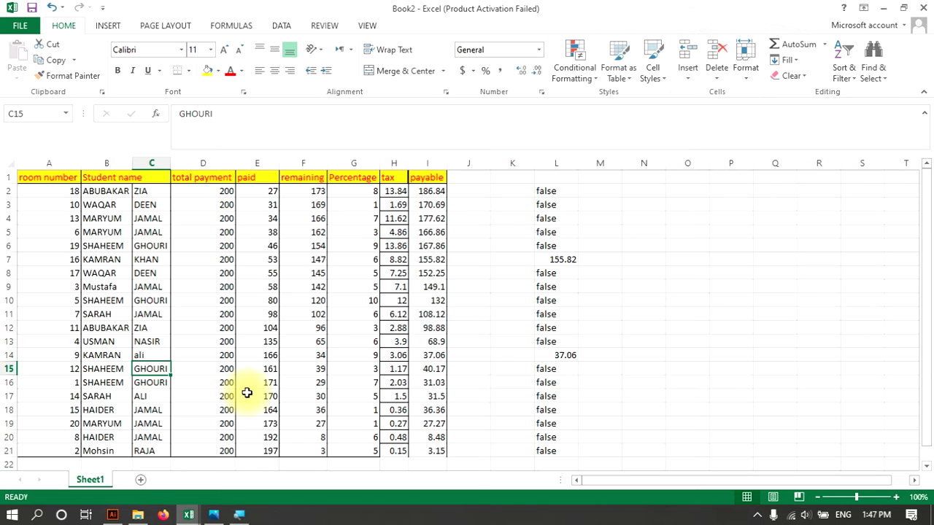
# Step: Compare names, payable amounts and IF results in rows 7 and 14
pyautogui.click(590, 340)
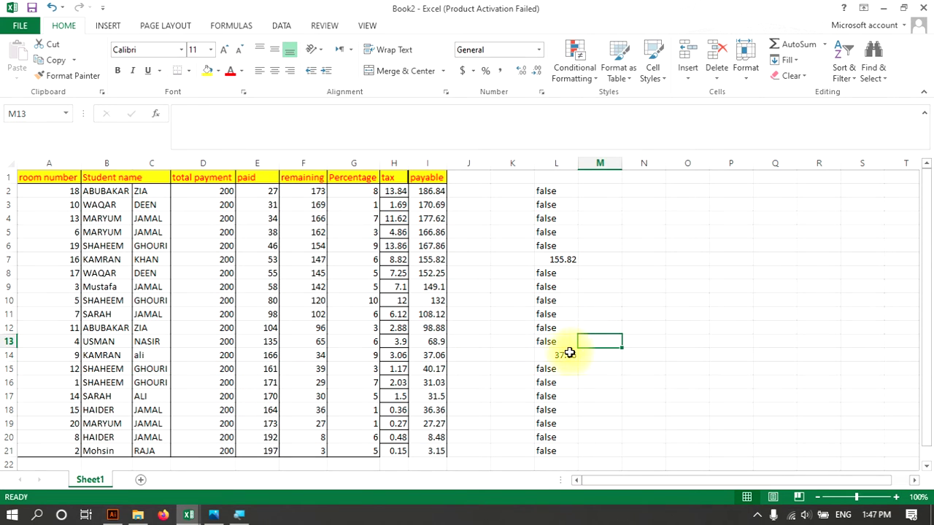
pyautogui.click(568, 356)
pyautogui.click(563, 260)
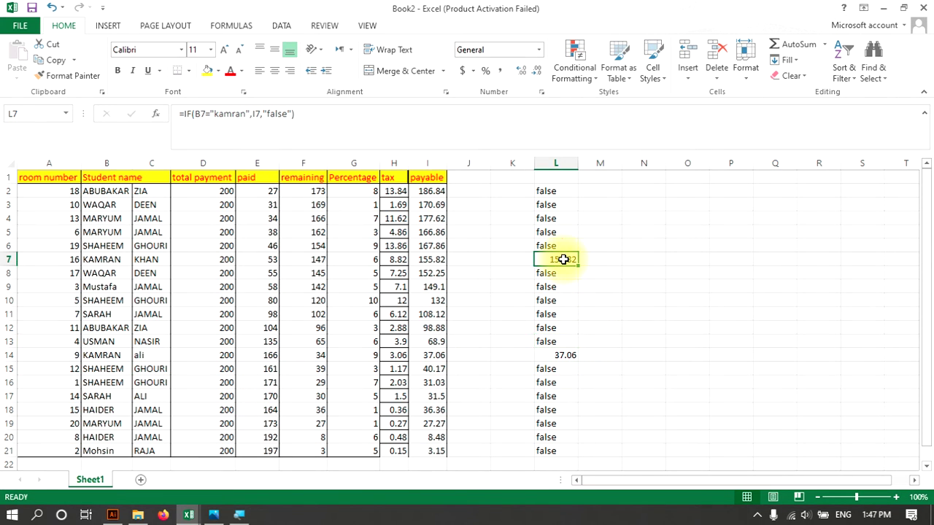
pyautogui.click(116, 260)
pyautogui.click(162, 260)
pyautogui.click(440, 260)
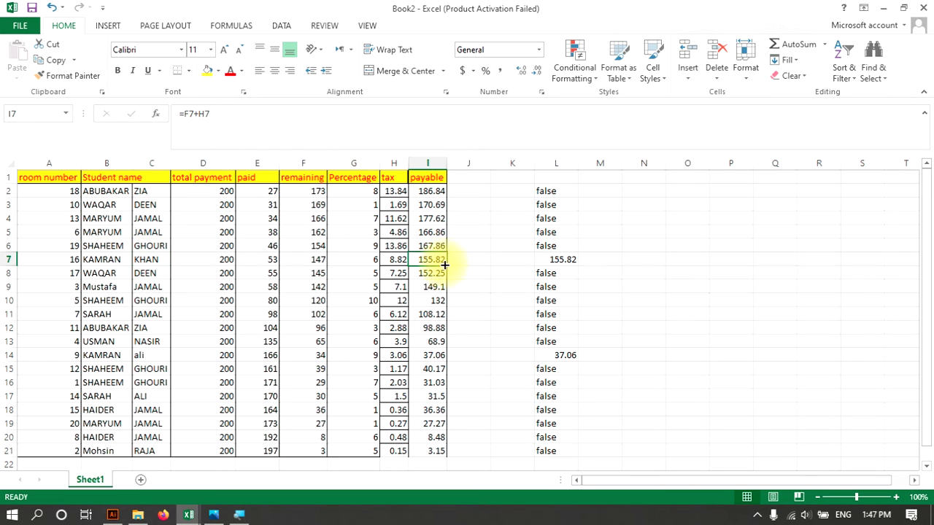
pyautogui.click(109, 355)
pyautogui.click(150, 355)
pyautogui.click(554, 358)
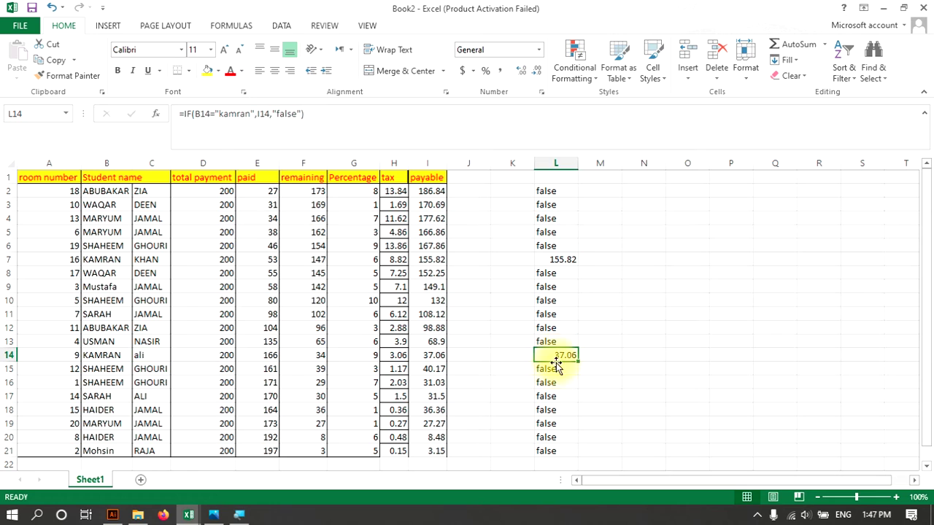
pyautogui.click(600, 191)
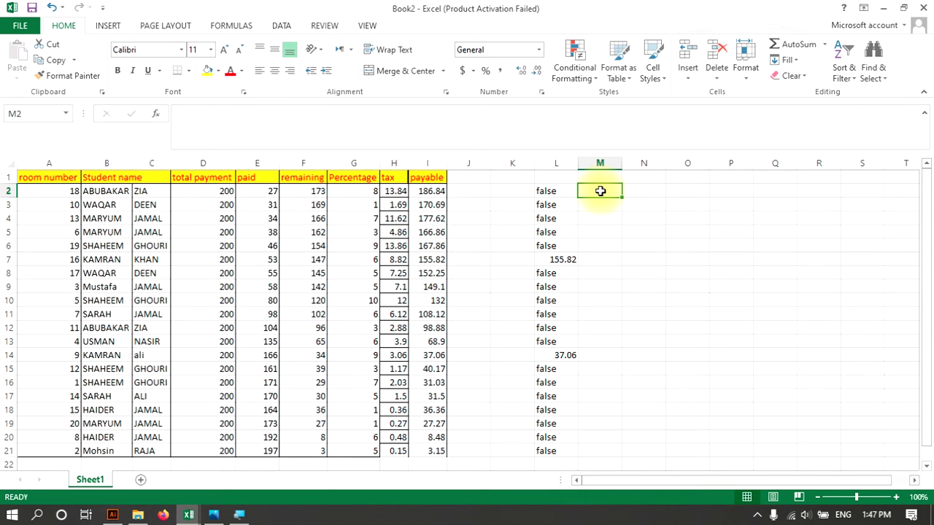
pyautogui.click(558, 191)
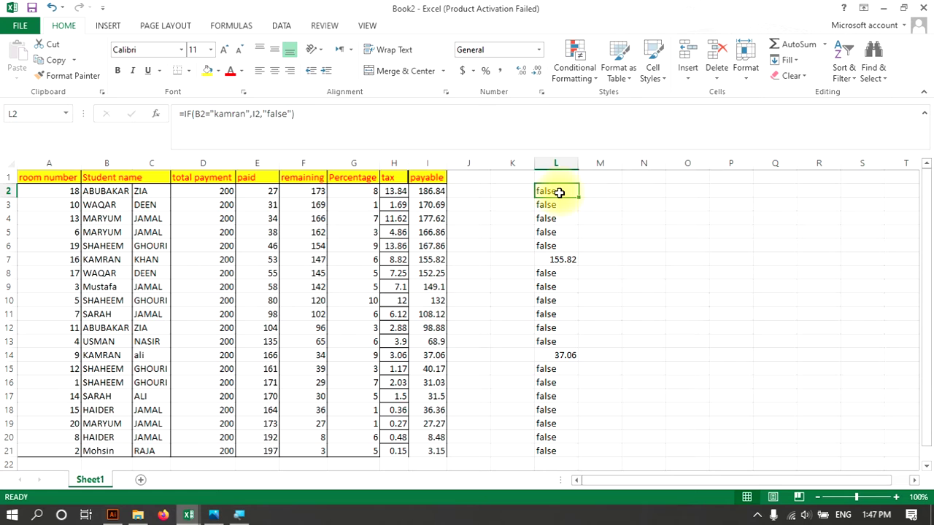
# Step: Paste a copy of L2's IF formula into M2
pyautogui.moveTo(325, 126); pyautogui.dragTo(179, 114)
pyautogui.hotkey('ctrl', 'c')
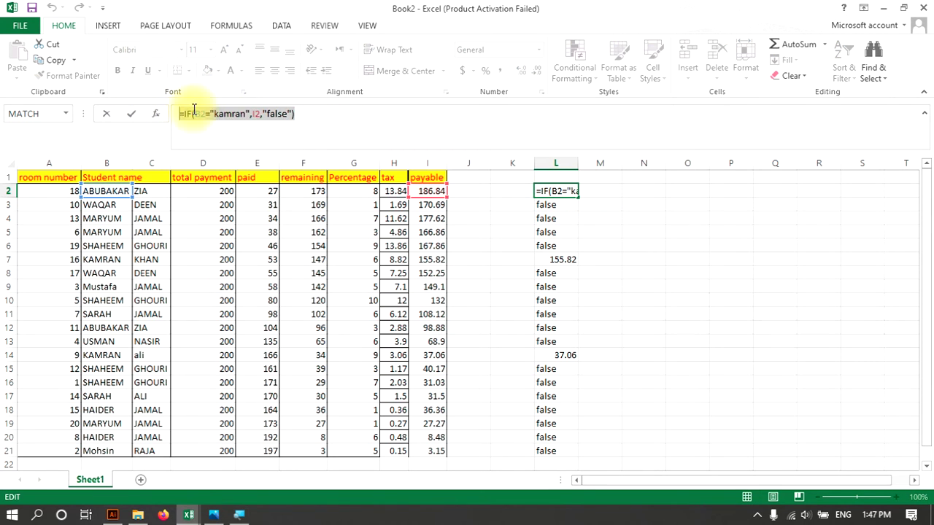
pyautogui.click(600, 191)
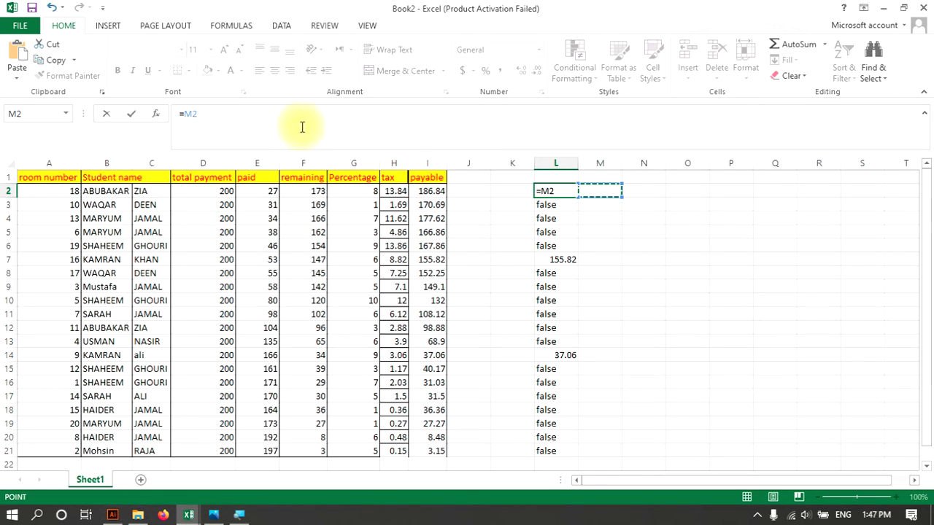
pyautogui.press('Escape')
pyautogui.press('Escape')
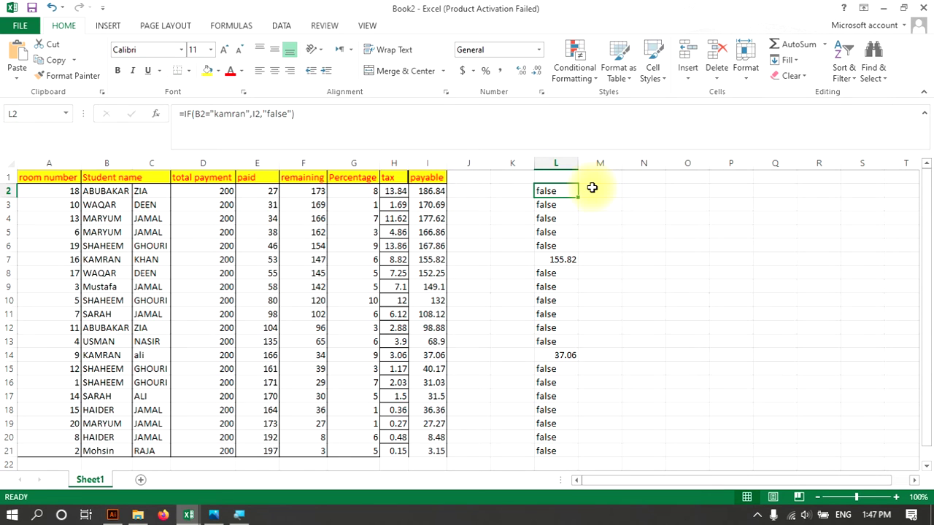
pyautogui.click(599, 191)
pyautogui.click(359, 124)
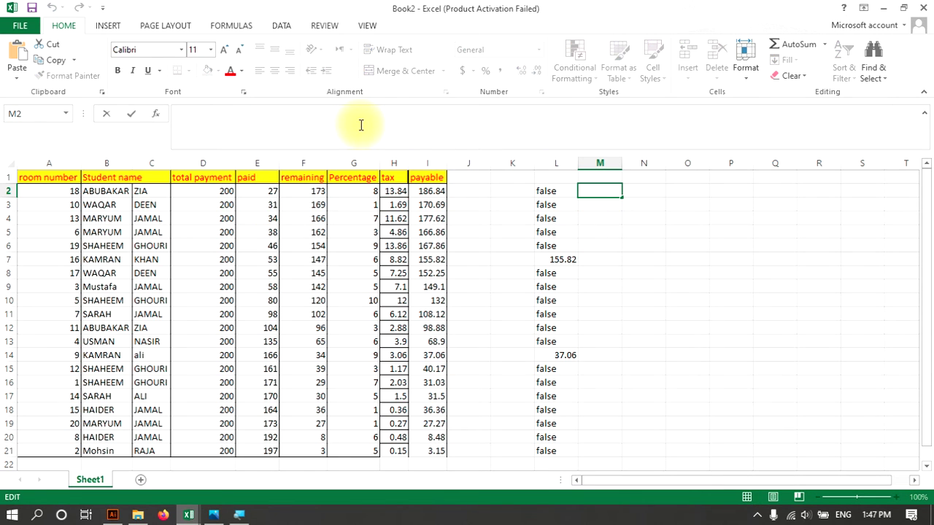
pyautogui.hotkey('ctrl', 'v')
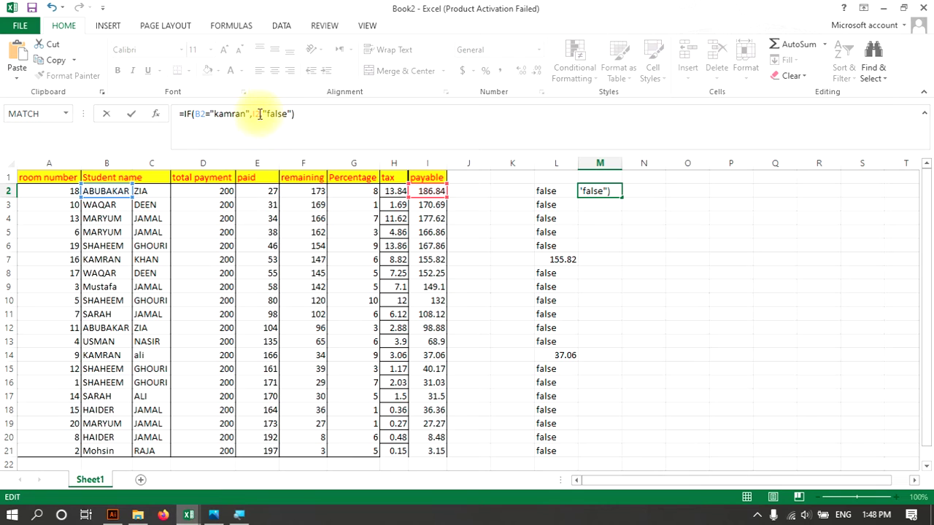
# Step: Replace the I2 argument with an inner IF(c2="ali",i2,) test, which raises a formula error
pyautogui.doubleClick(255, 115)
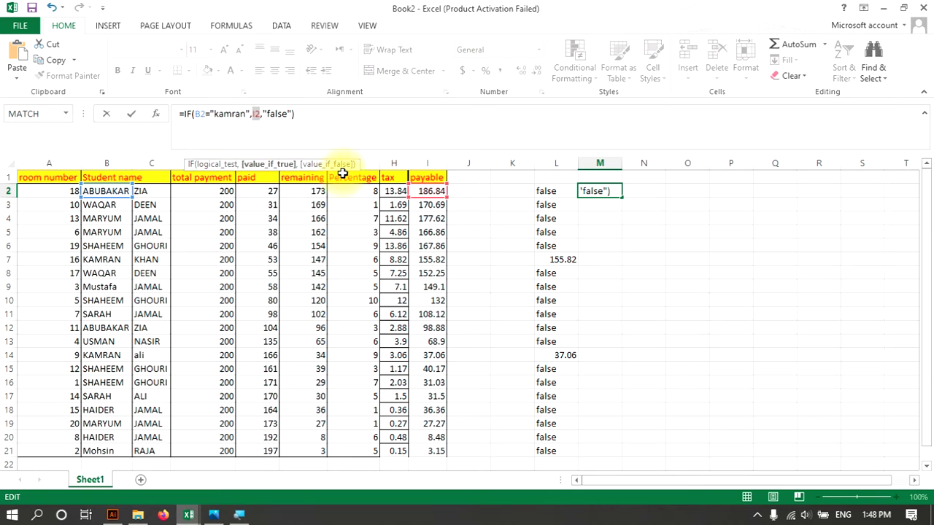
pyautogui.click(248, 119)
pyautogui.click(254, 114)
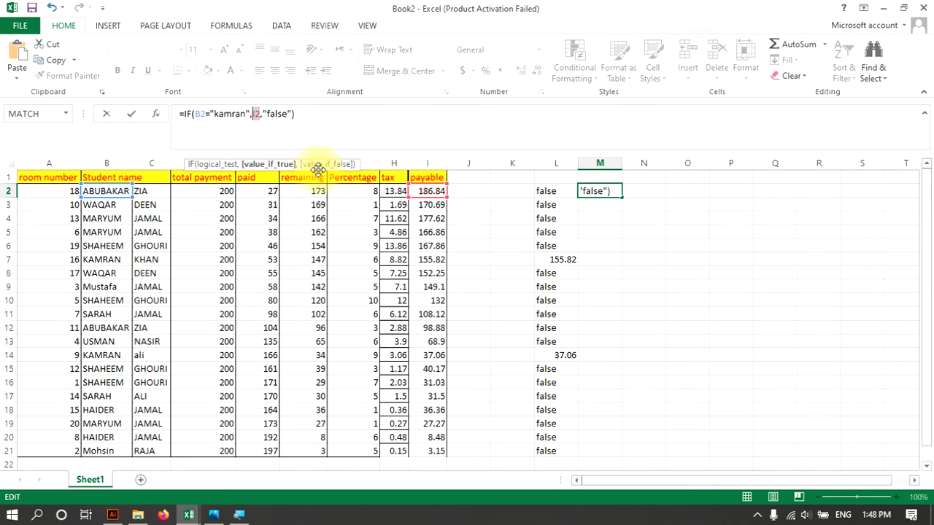
pyautogui.write('if')
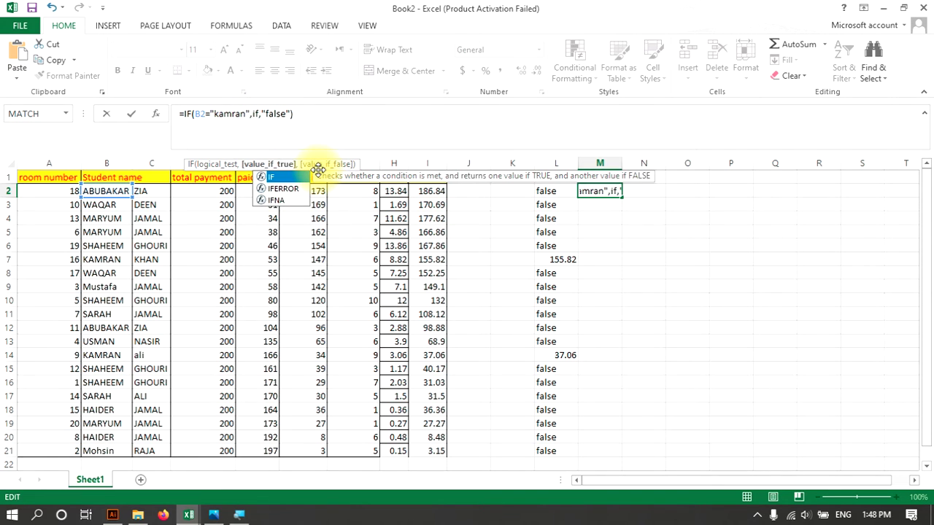
pyautogui.write('(')
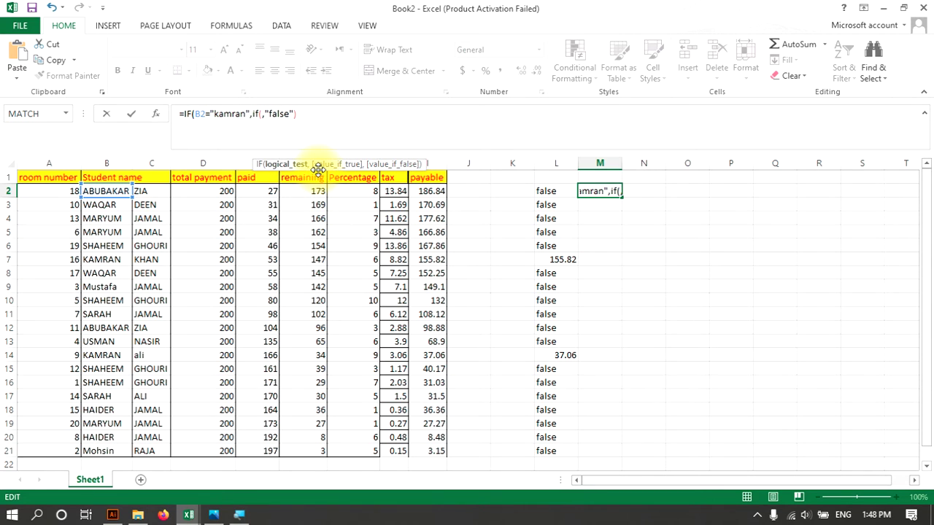
pyautogui.write('c2')
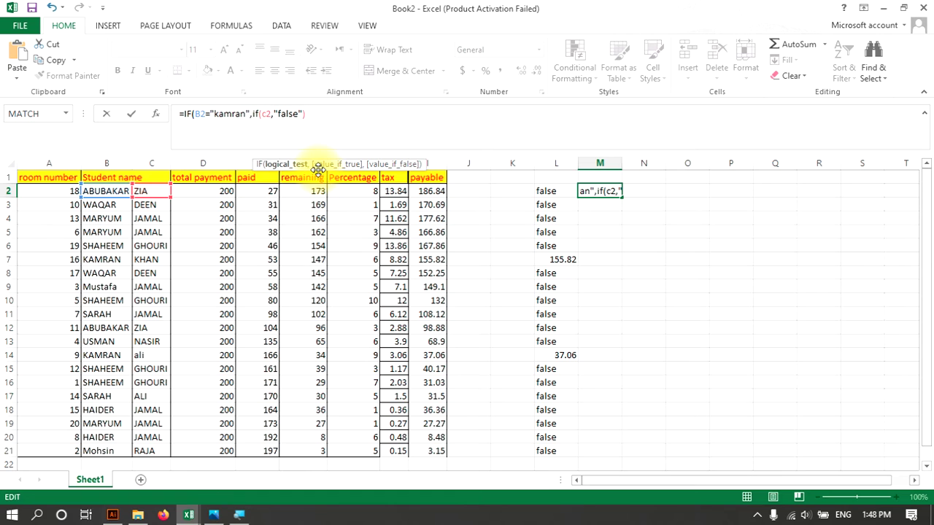
pyautogui.write('="ali')
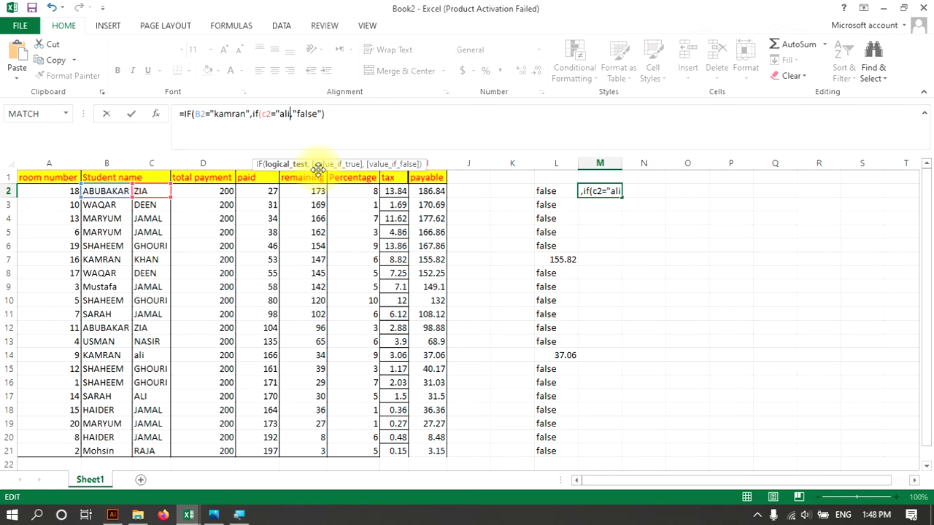
pyautogui.write('"')
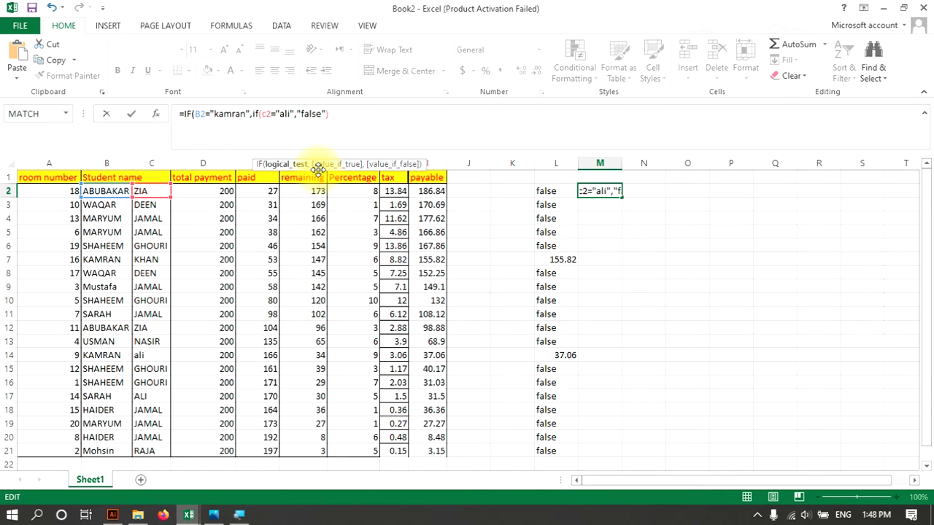
pyautogui.write(',')
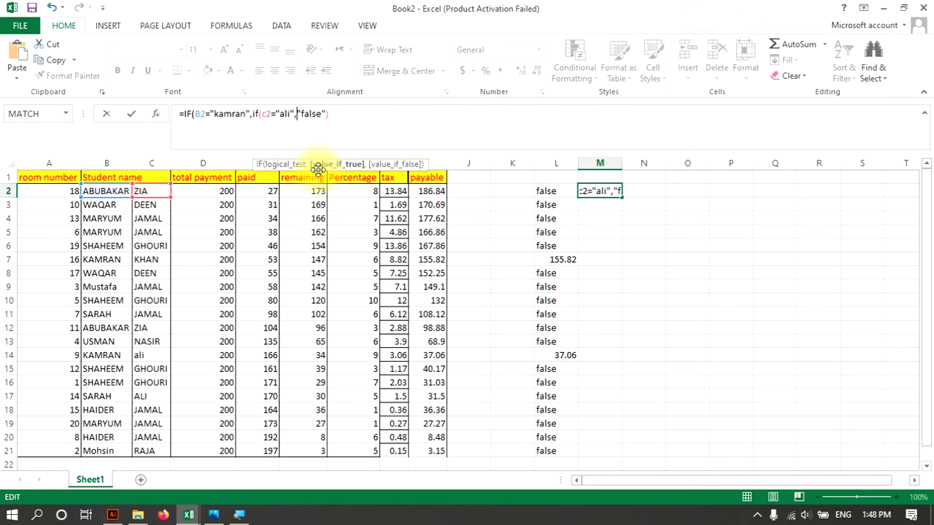
pyautogui.write('i2,')
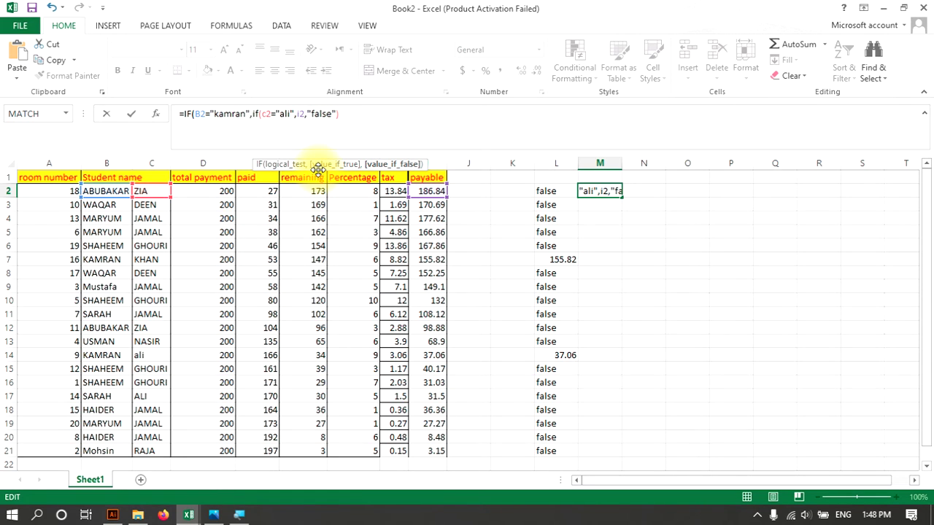
pyautogui.write(')')
pyautogui.press('Right')
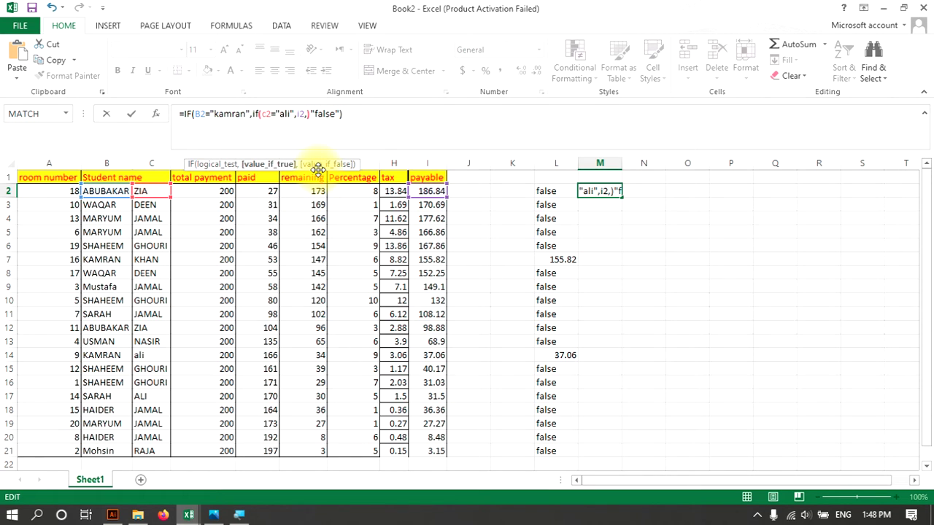
pyautogui.press('Right')
pyautogui.press('Right')
pyautogui.press('Right')
pyautogui.press('Right')
pyautogui.press('Right')
pyautogui.press('Right')
pyautogui.press('Right')
pyautogui.press('Right')
pyautogui.press('Return')
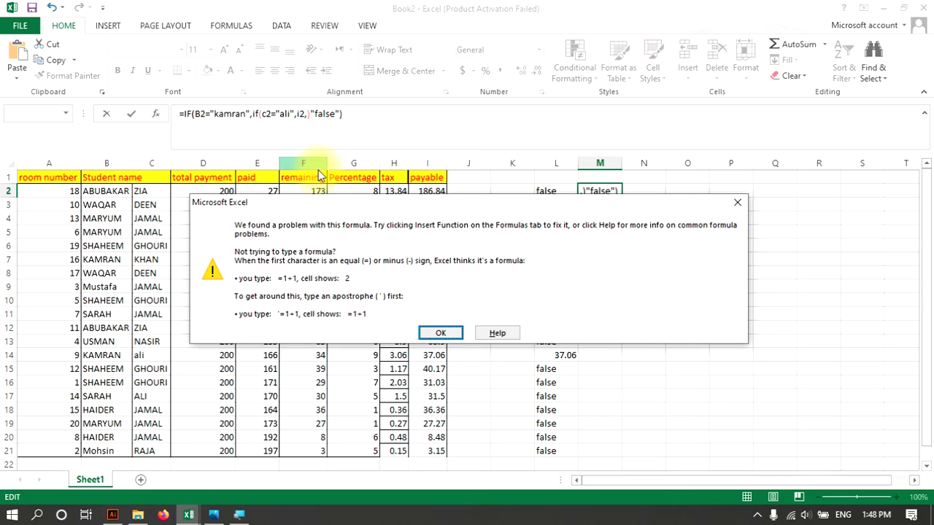
# Step: Add "false" as the inner IF's false value in M2's formula
pyautogui.press('Return')
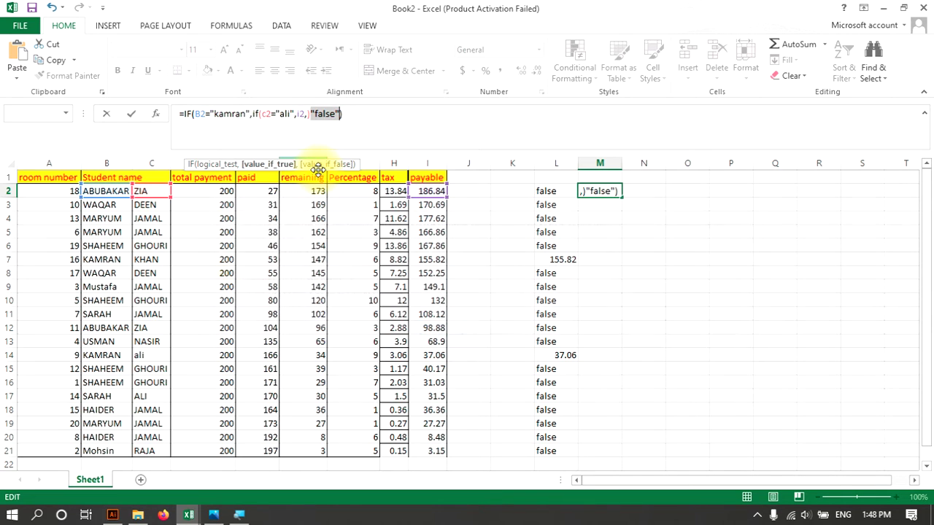
pyautogui.press('Left')
pyautogui.press('Left')
pyautogui.press('Left')
pyautogui.press('Left')
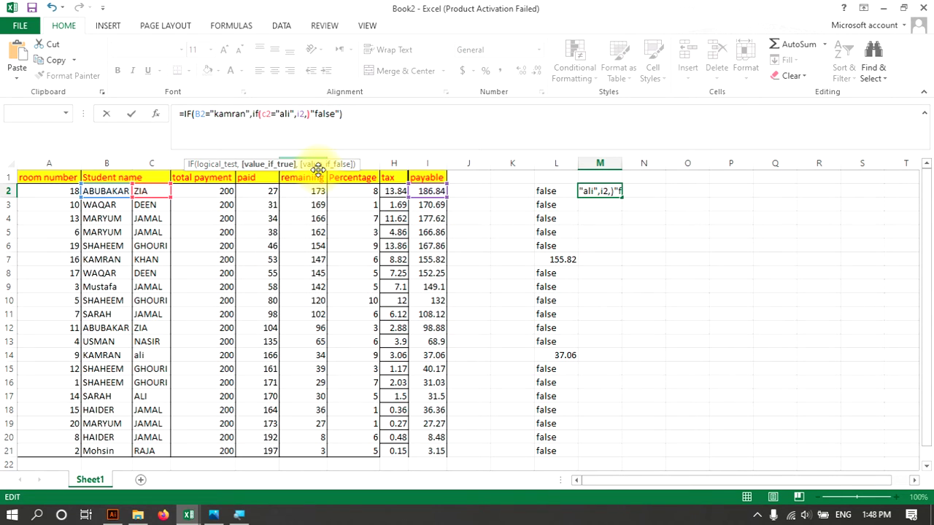
pyautogui.press('Left')
pyautogui.write('""')
pyautogui.press('Left')
pyautogui.write('false')
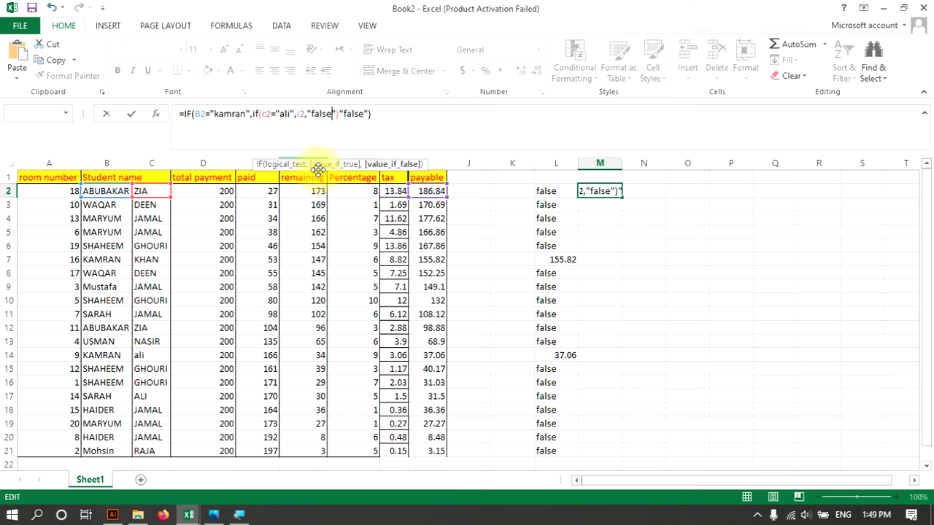
pyautogui.click(393, 111)
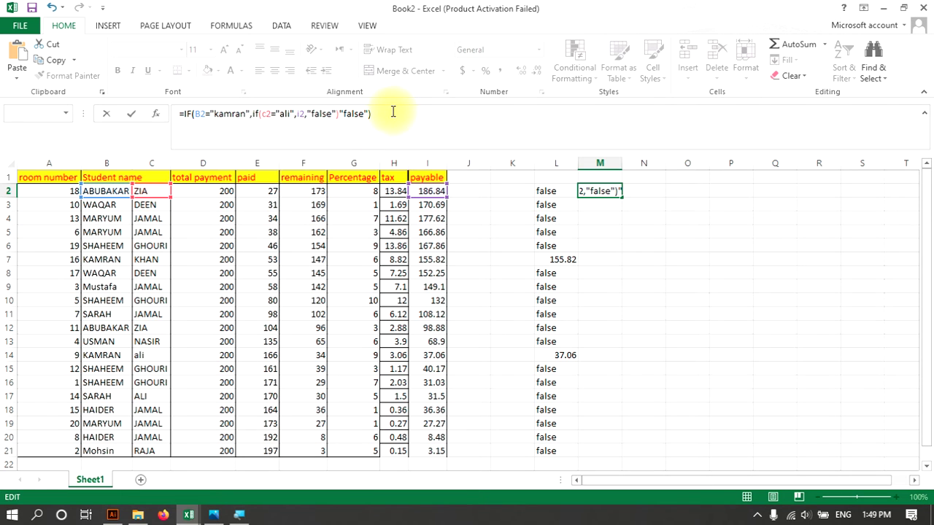
pyautogui.press('Return')
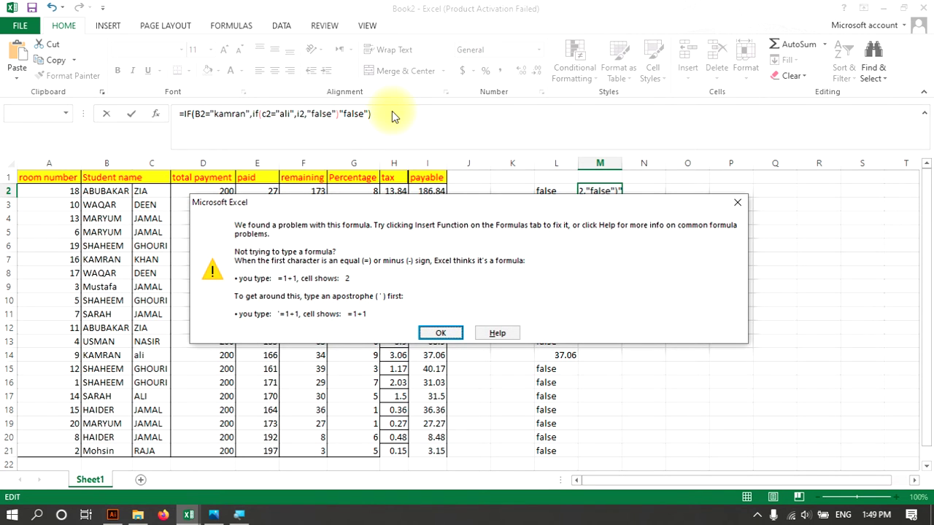
pyautogui.press('Return')
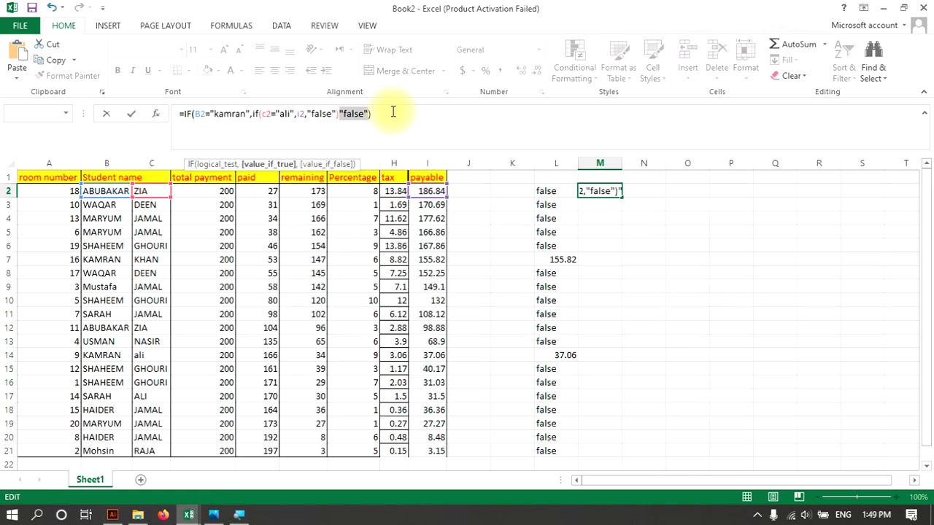
# Step: Close the inner IF with ")," and commit the nested formula in M2
pyautogui.click(189, 115)
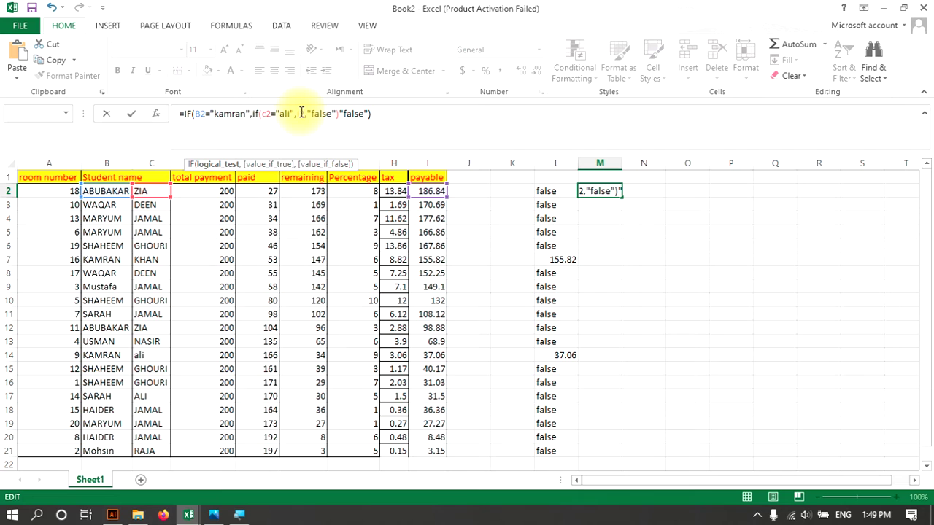
pyautogui.click(338, 115)
pyautogui.write('),')
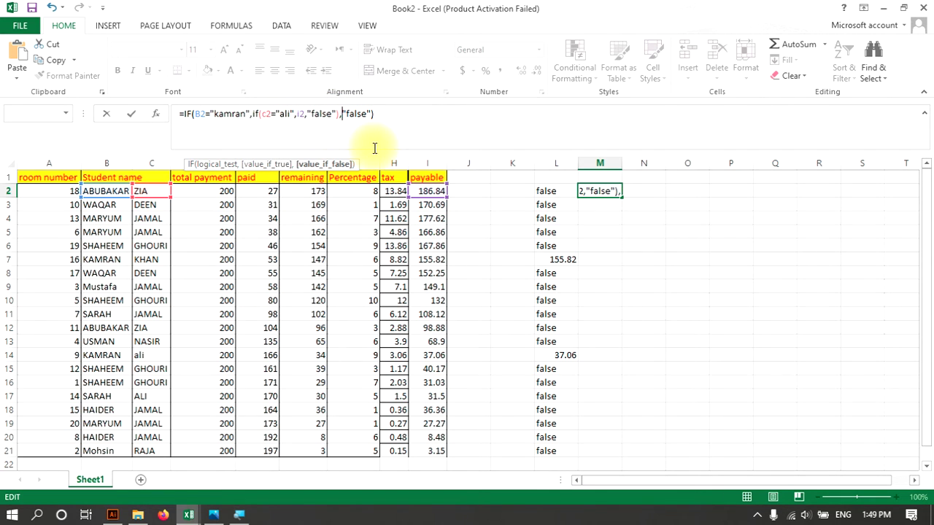
pyautogui.click(424, 120)
pyautogui.press('Return')
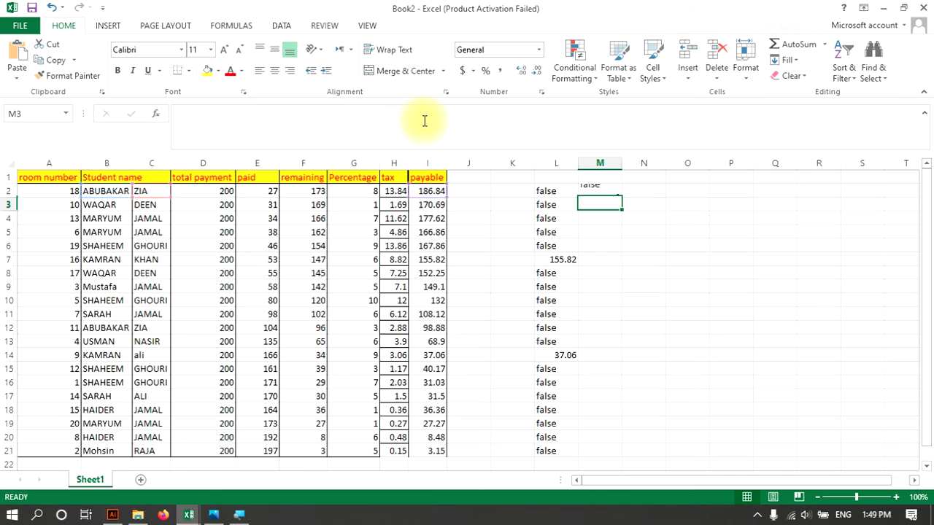
# Step: Fill M2's nested IF down to M21; only M14 shows 37.06
pyautogui.click(611, 192)
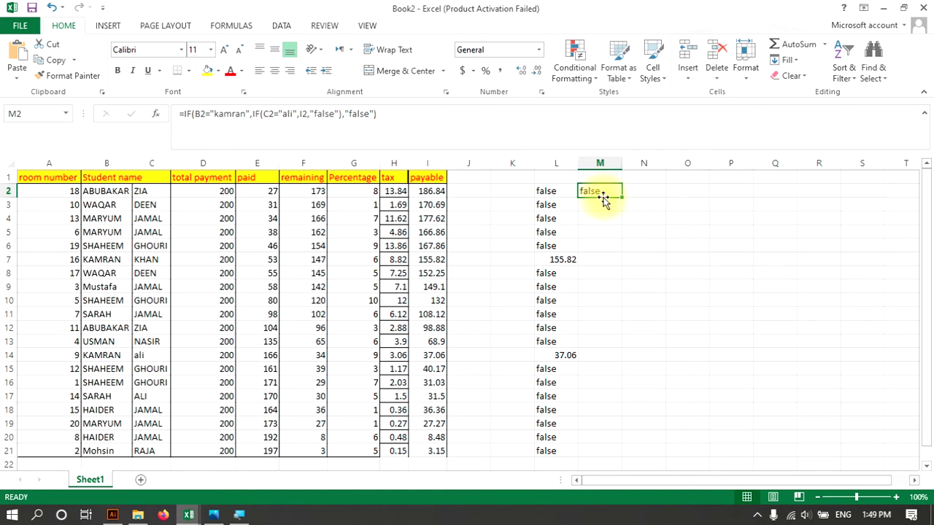
pyautogui.moveTo(623, 196); pyautogui.dragTo(612, 452)
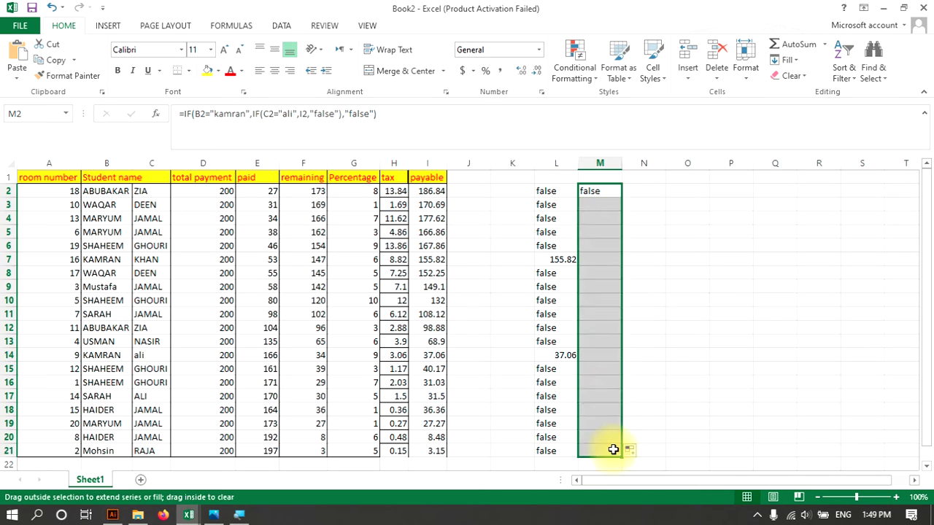
pyautogui.moveTo(612, 452); pyautogui.dragTo(611, 450)
pyautogui.click(645, 411)
pyautogui.click(597, 355)
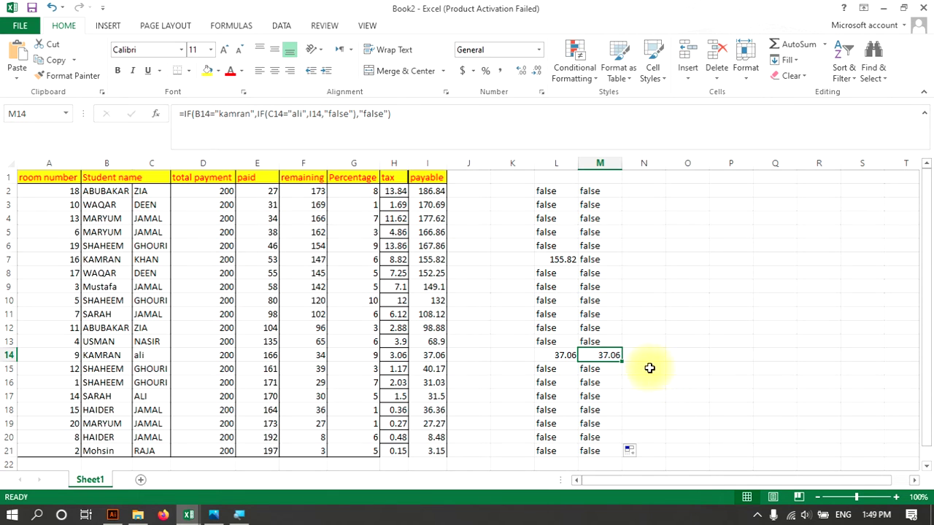
pyautogui.click(556, 194)
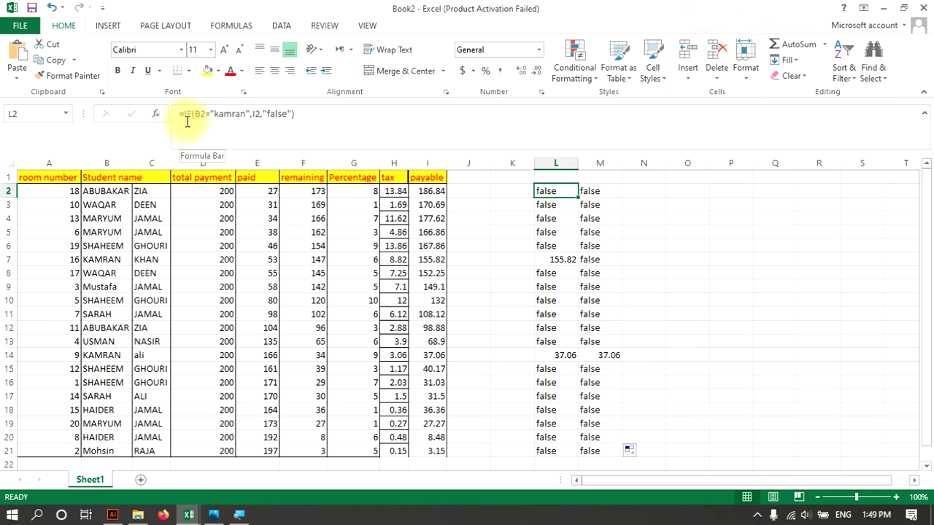
# Step: Add a closing bracket after the inner false value in M2; M2 ends up reading =N2
pyautogui.moveTo(181, 114); pyautogui.dragTo(297, 114)
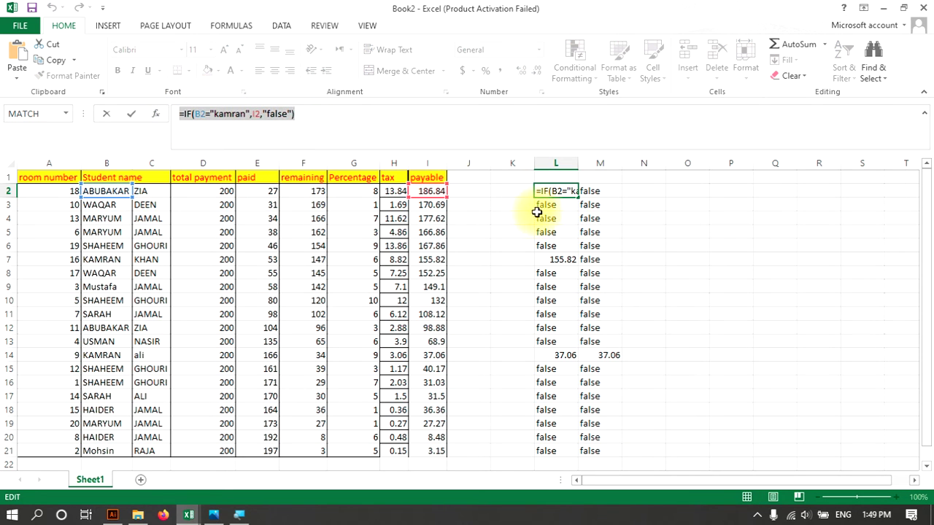
pyautogui.click(595, 193)
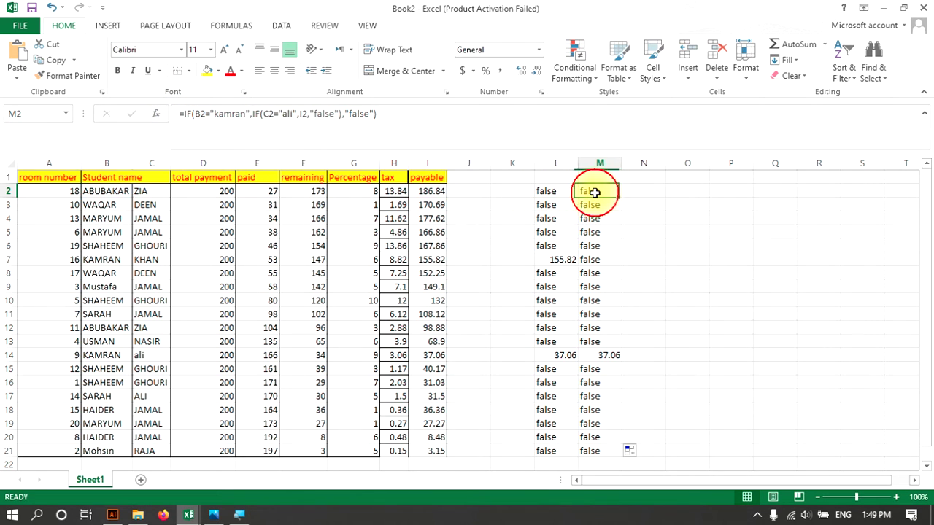
pyautogui.moveTo(181, 114); pyautogui.dragTo(342, 113)
pyautogui.click(340, 114)
pyautogui.write(')')
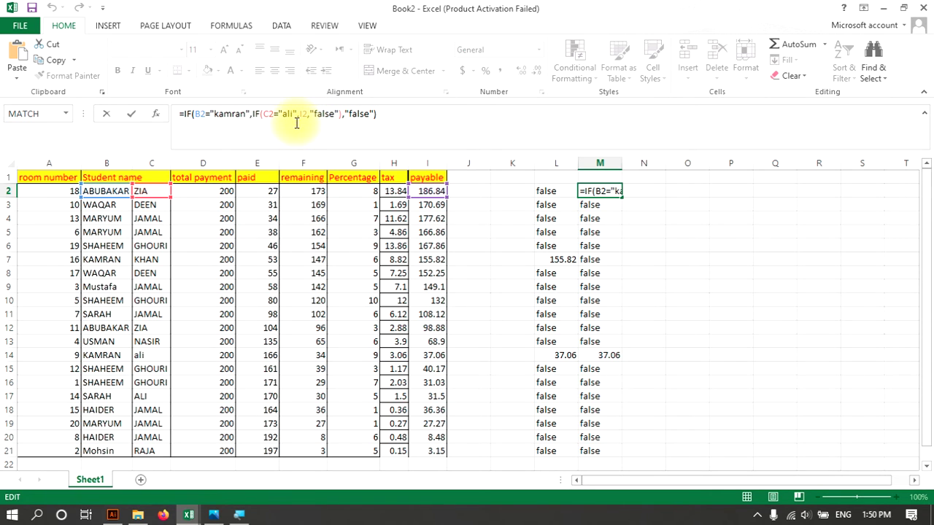
pyautogui.click(645, 191)
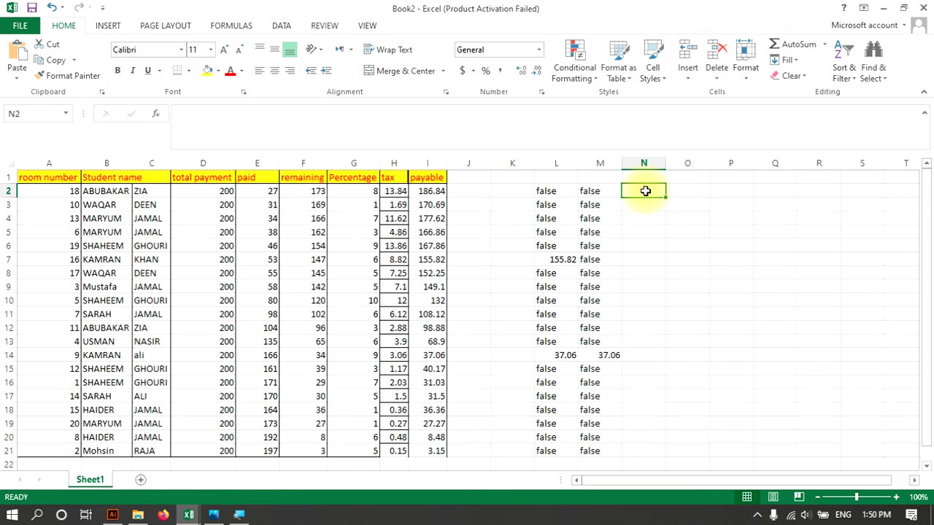
pyautogui.doubleClick(596, 191)
# Step: Paste M2's nested IF formula into N2
pyautogui.moveTo(260, 120); pyautogui.dragTo(182, 114)
pyautogui.hotkey('ctrl', 'c')
pyautogui.click(642, 191)
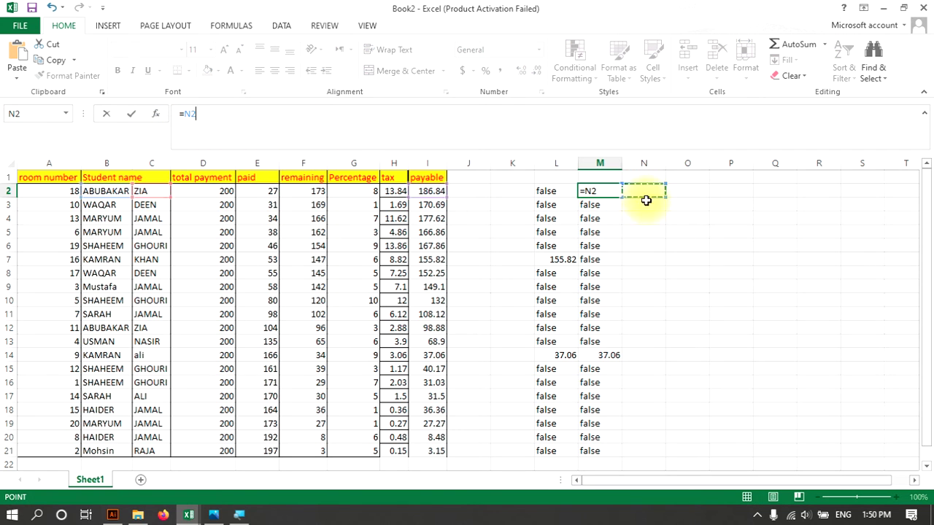
pyautogui.press('Escape')
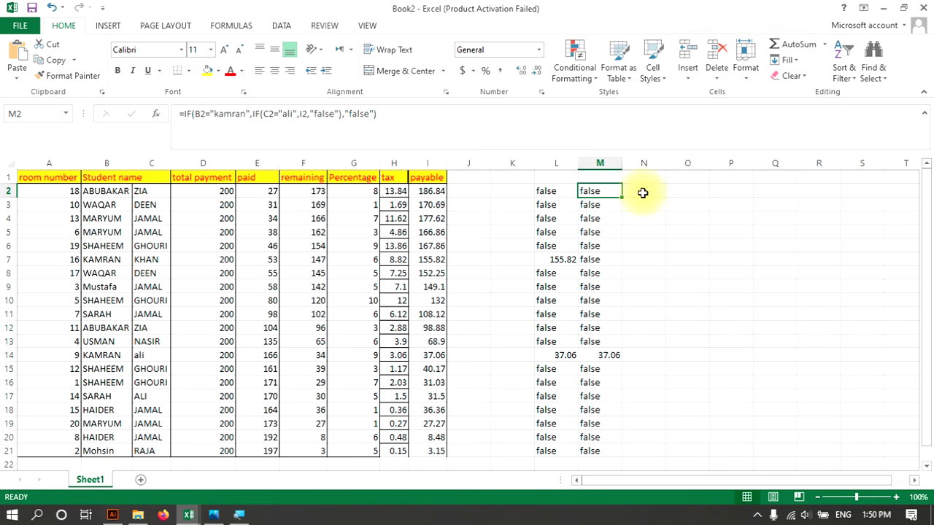
pyautogui.click(644, 191)
pyautogui.click(459, 137)
pyautogui.hotkey('ctrl', 'v')
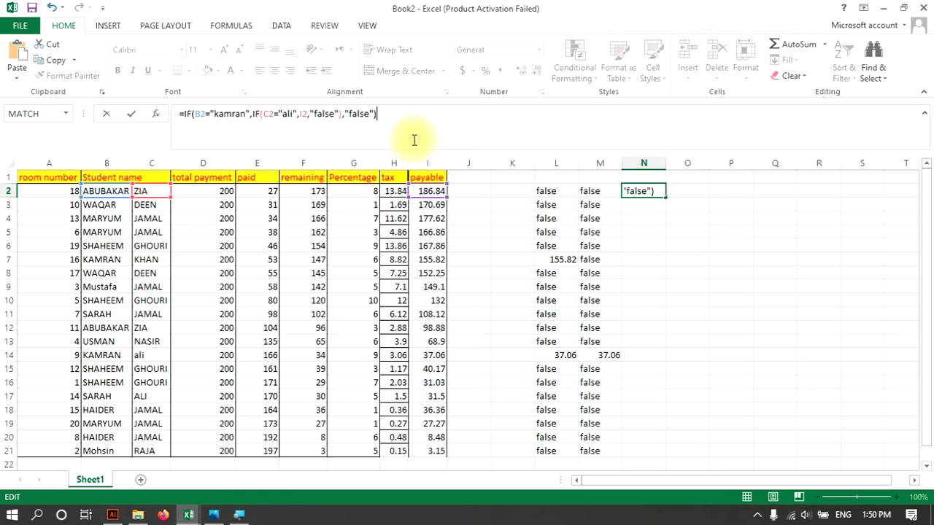
# Step: Change the criteria in N2's formula from kamran/ali to usman/nasir
pyautogui.click(216, 117)
pyautogui.write('usman')
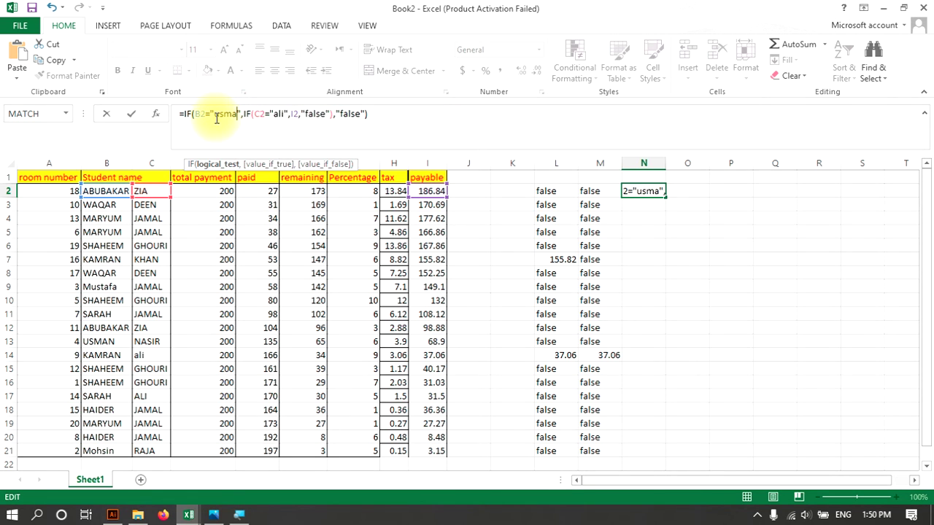
pyautogui.doubleClick(292, 113)
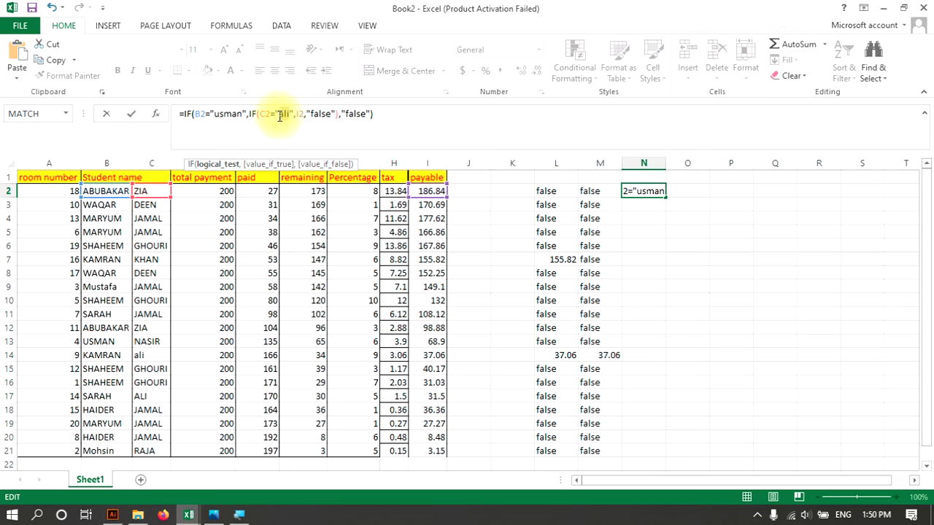
pyautogui.press('BackSpace')
pyautogui.press('BackSpace')
pyautogui.press('BackSpace')
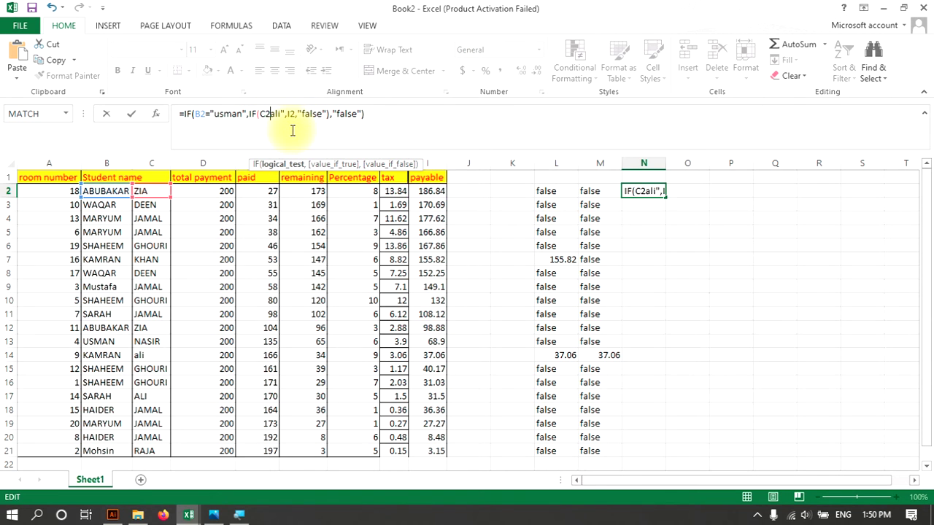
pyautogui.write('2="')
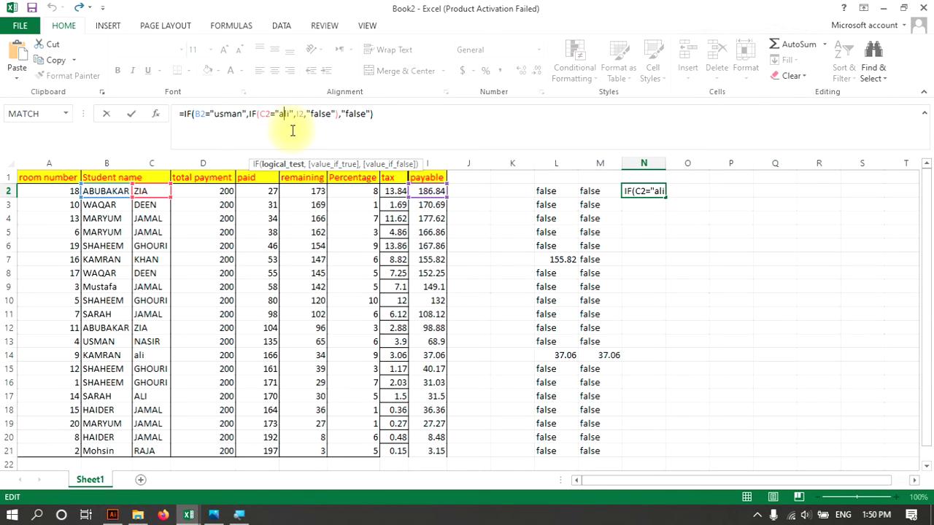
pyautogui.press('BackSpace')
pyautogui.press('BackSpace')
pyautogui.press('BackSpace')
pyautogui.write('nasir')
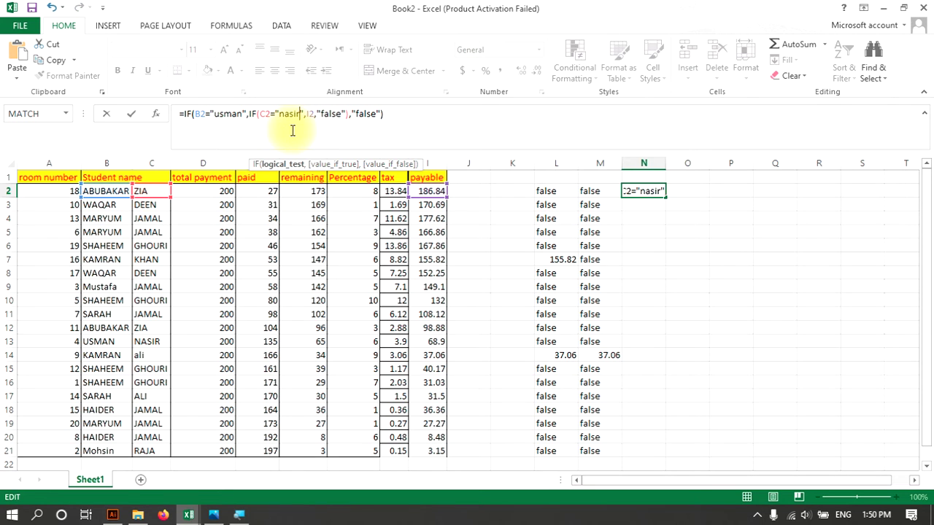
pyautogui.press('Return')
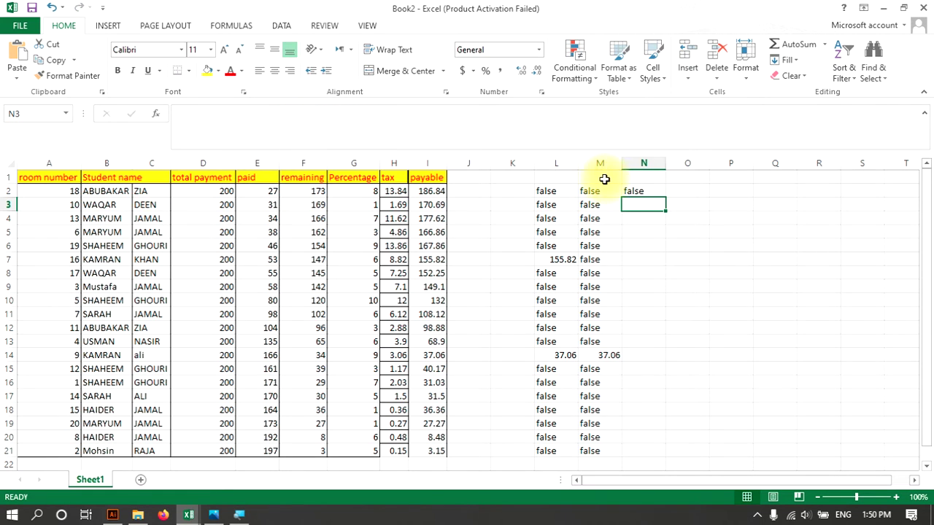
pyautogui.click(634, 190)
pyautogui.moveTo(664, 197); pyautogui.dragTo(671, 451)
pyautogui.click(699, 367)
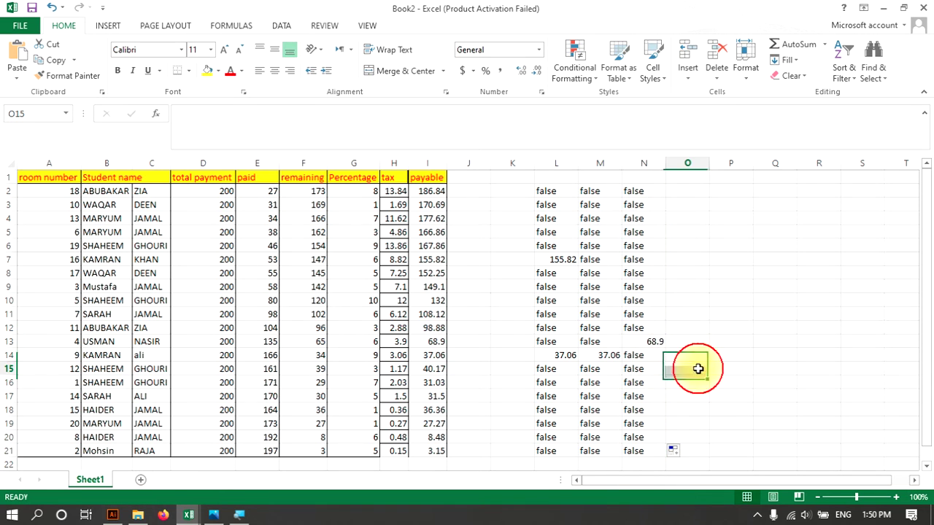
pyautogui.click(654, 341)
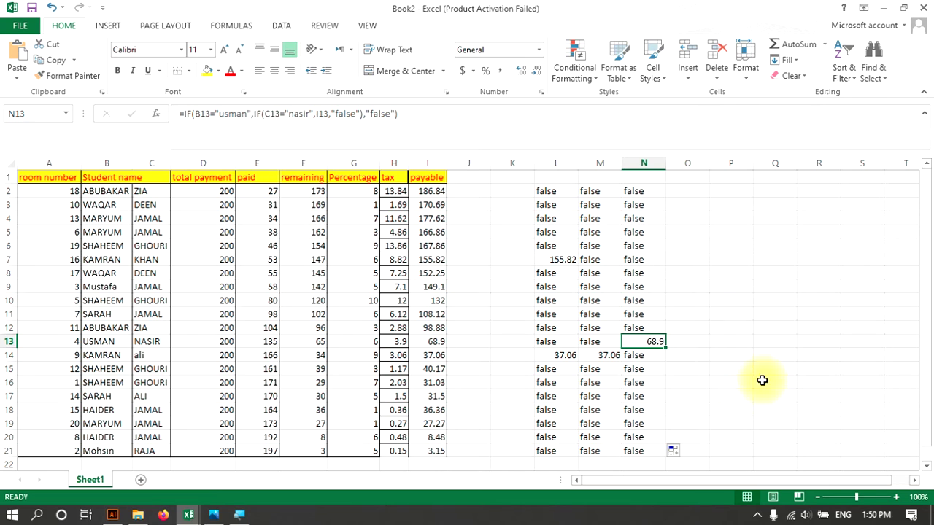
pyautogui.click(813, 220)
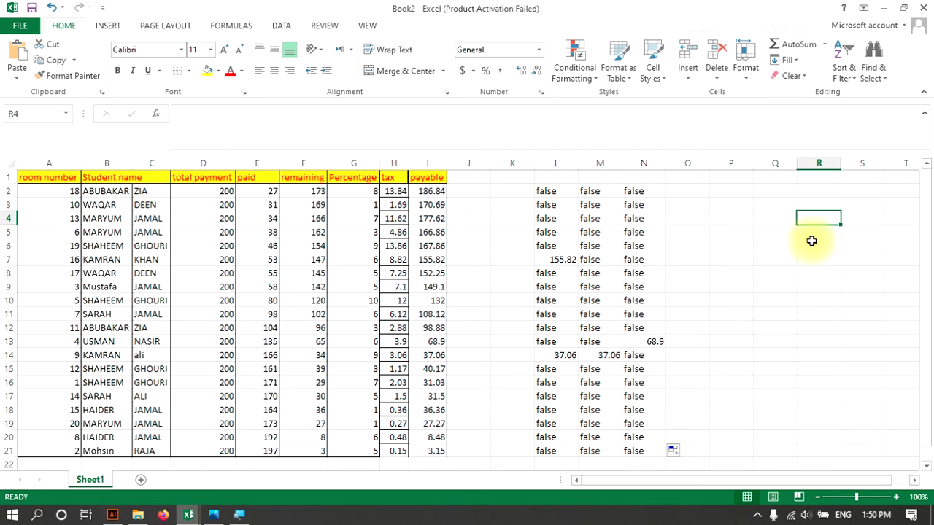
# Step: Shade R4 with a fill colour and give S4 a light grey fill
pyautogui.click(211, 71)
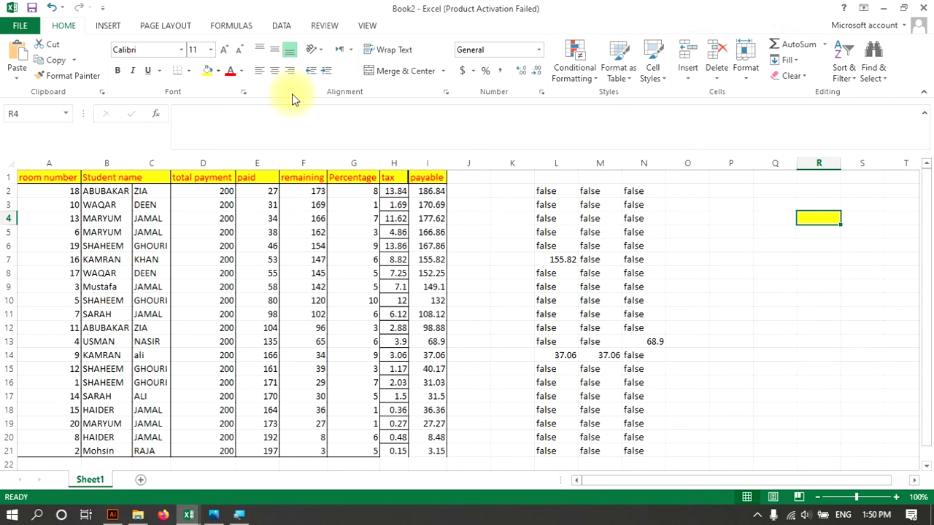
pyautogui.click(217, 71)
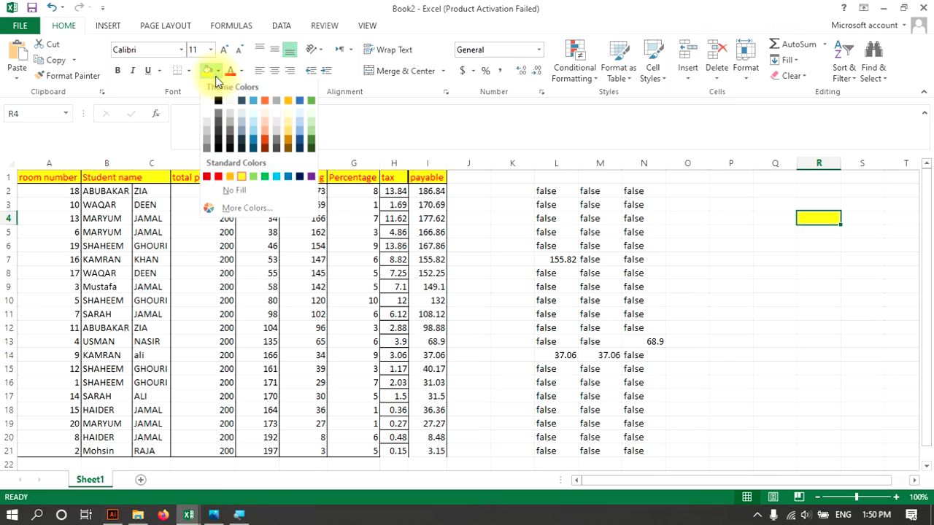
pyautogui.click(244, 119)
pyautogui.click(803, 229)
pyautogui.click(854, 219)
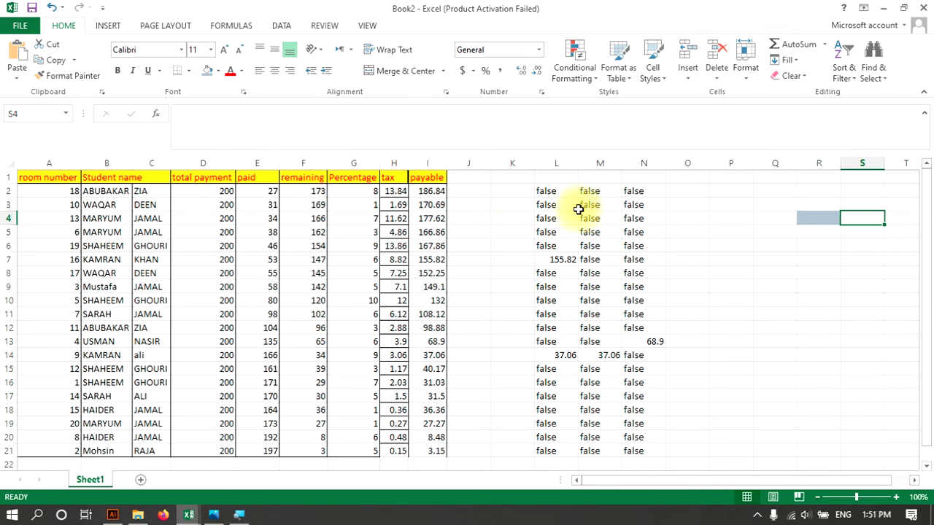
pyautogui.click(218, 71)
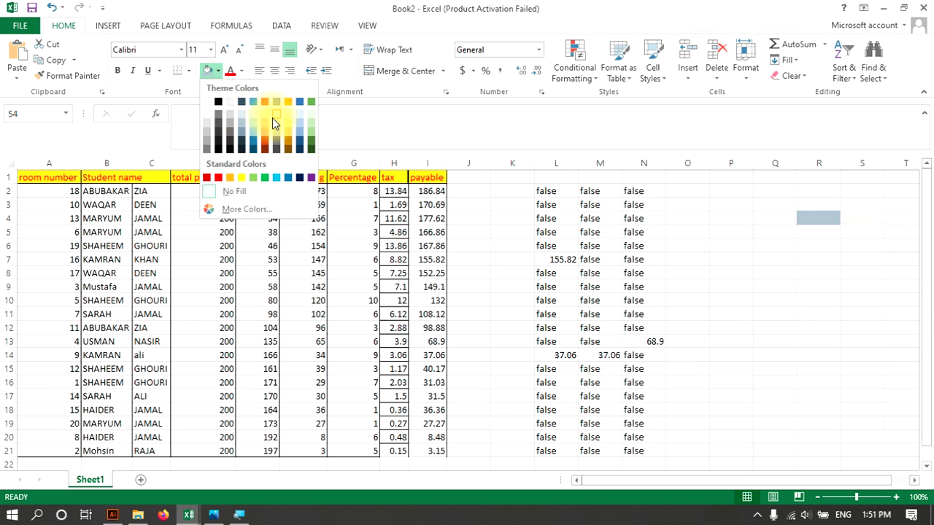
pyautogui.click(273, 122)
pyautogui.click(817, 260)
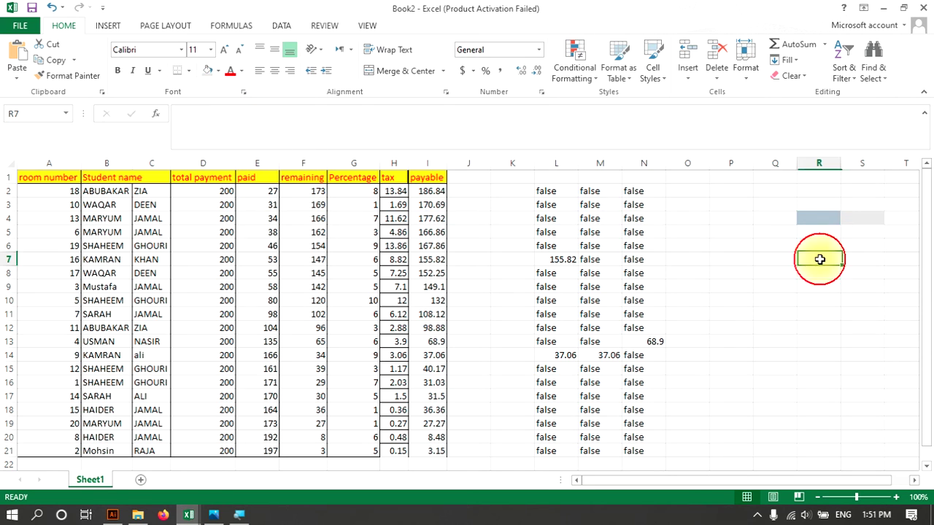
pyautogui.click(815, 216)
pyautogui.click(860, 217)
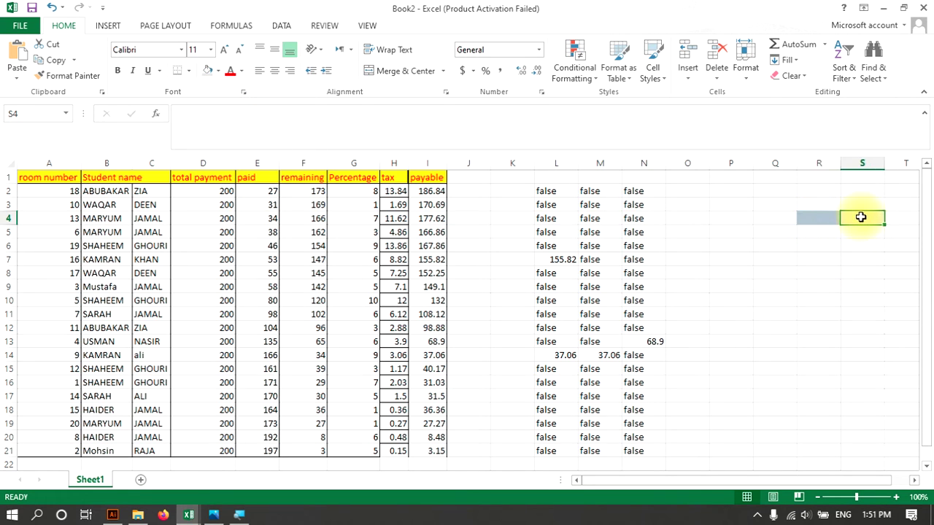
pyautogui.click(824, 218)
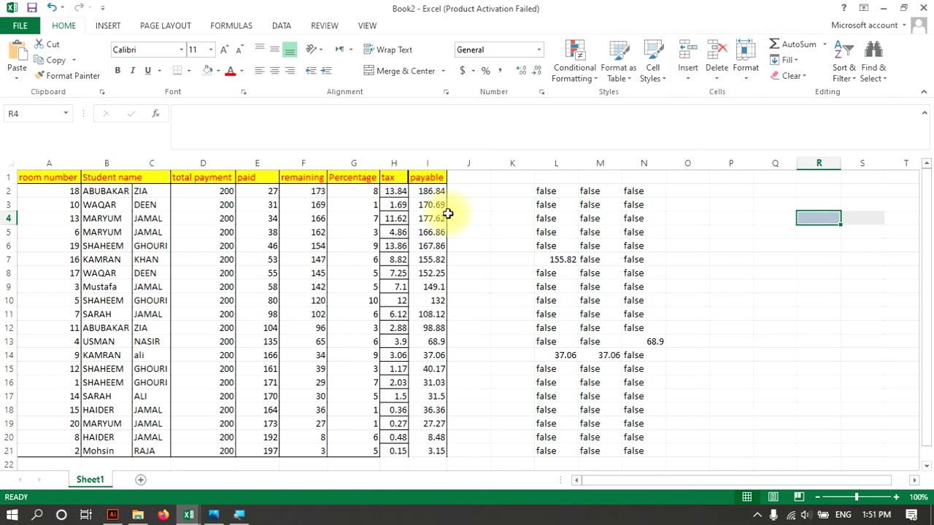
pyautogui.click(321, 139)
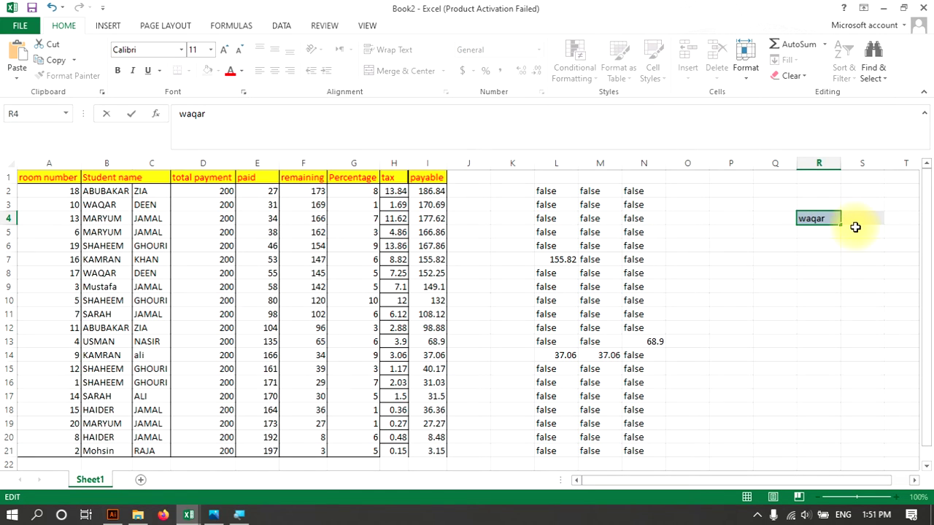
pyautogui.click(858, 219)
pyautogui.click(239, 120)
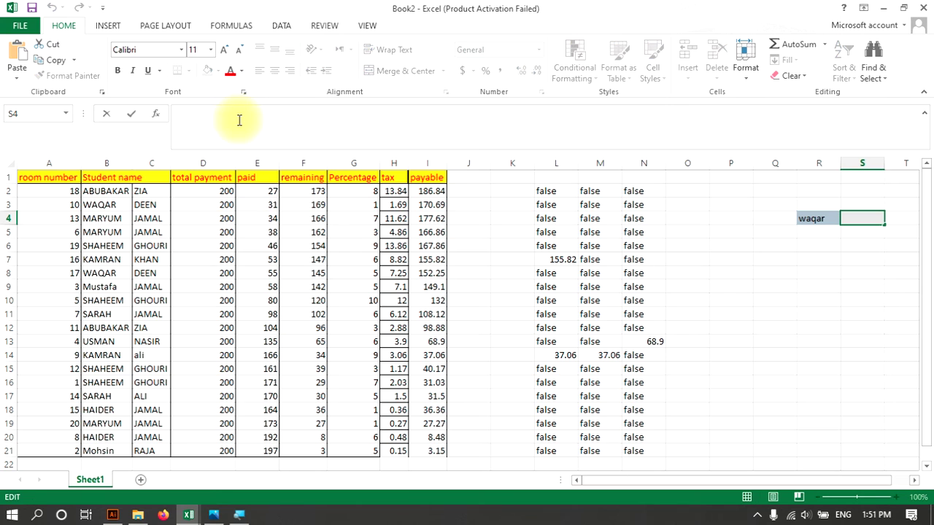
pyautogui.write('deen')
pyautogui.press('Return')
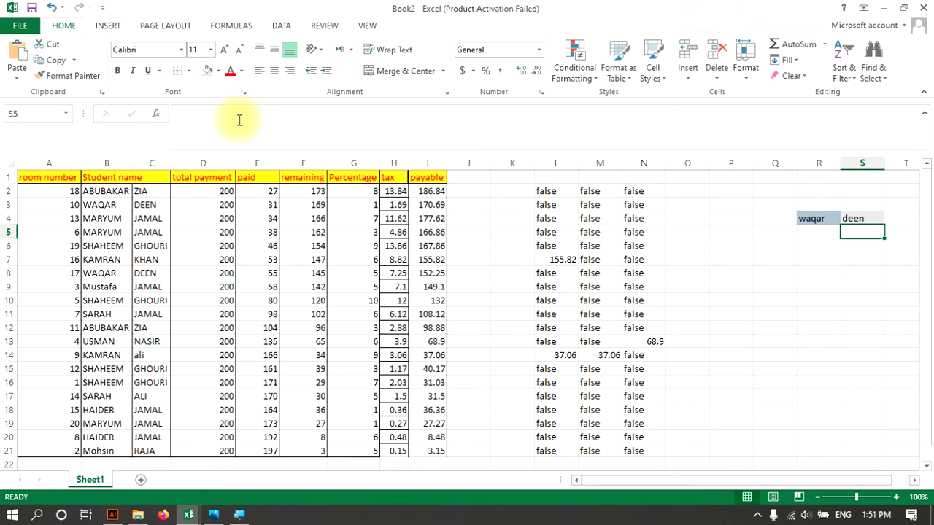
pyautogui.click(85, 273)
pyautogui.click(142, 272)
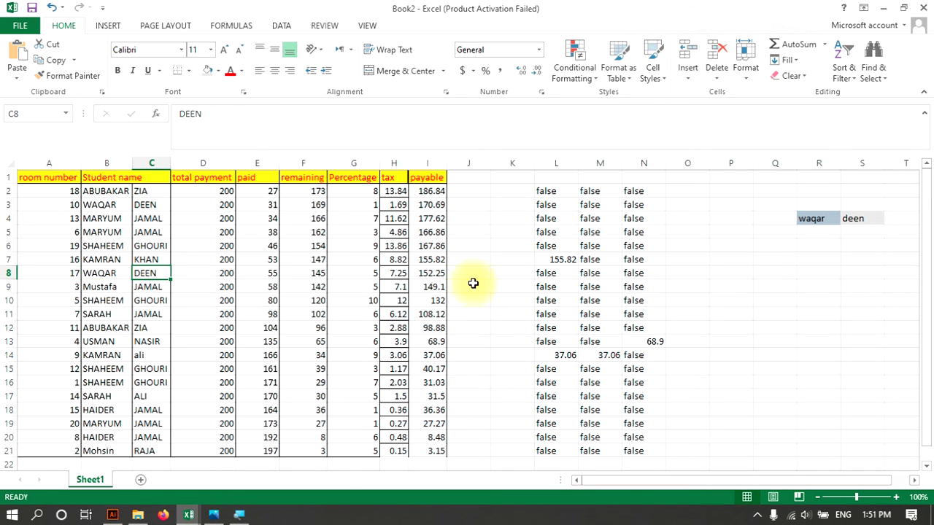
pyautogui.click(813, 218)
pyautogui.click(861, 219)
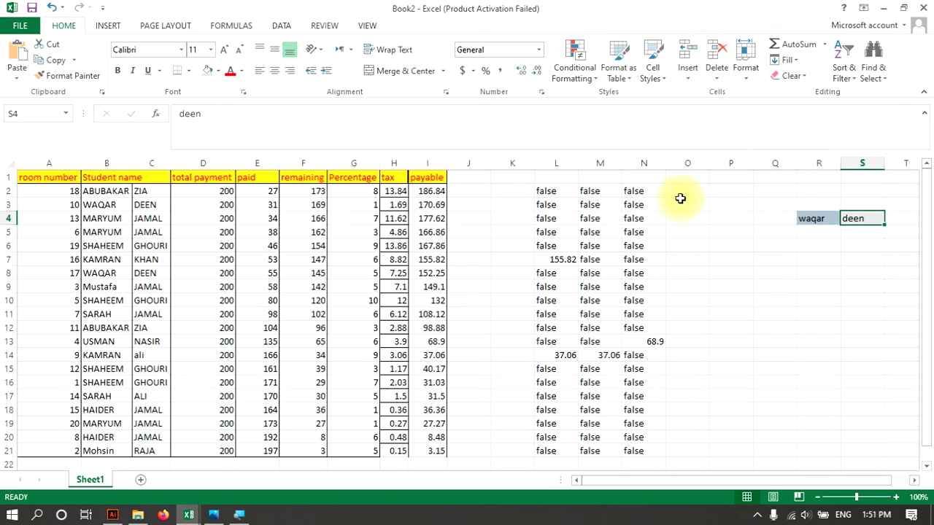
pyautogui.click(648, 191)
# Step: Paste the copied nested IF formula into O2, cancelling an accidental edit to N2
pyautogui.click(313, 120)
pyautogui.tripleClick(314, 121)
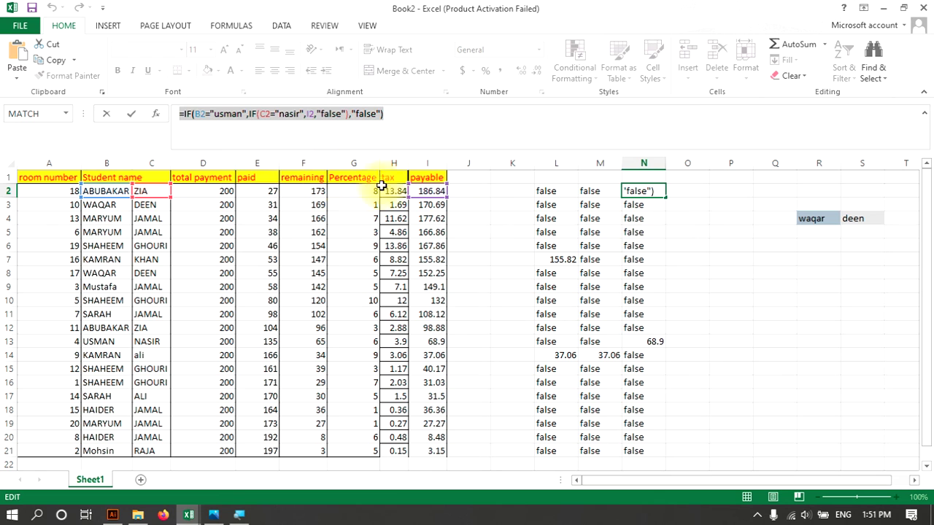
pyautogui.write('=')
pyautogui.click(685, 193)
pyautogui.press('Escape')
pyautogui.click(686, 192)
pyautogui.click(423, 124)
pyautogui.hotkey('ctrl', 'v')
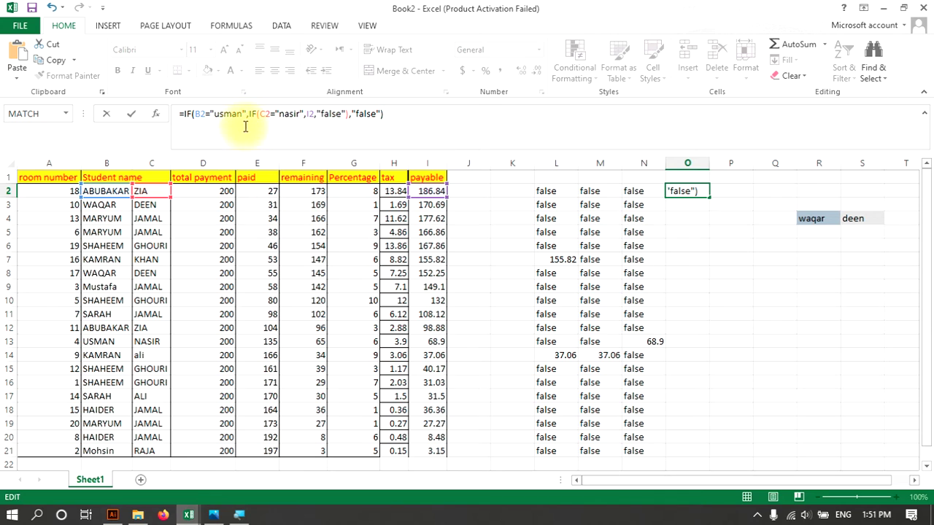
# Step: Replace the hard-coded names usman and nasir in O2's formula with R4 and S4
pyautogui.click(212, 120)
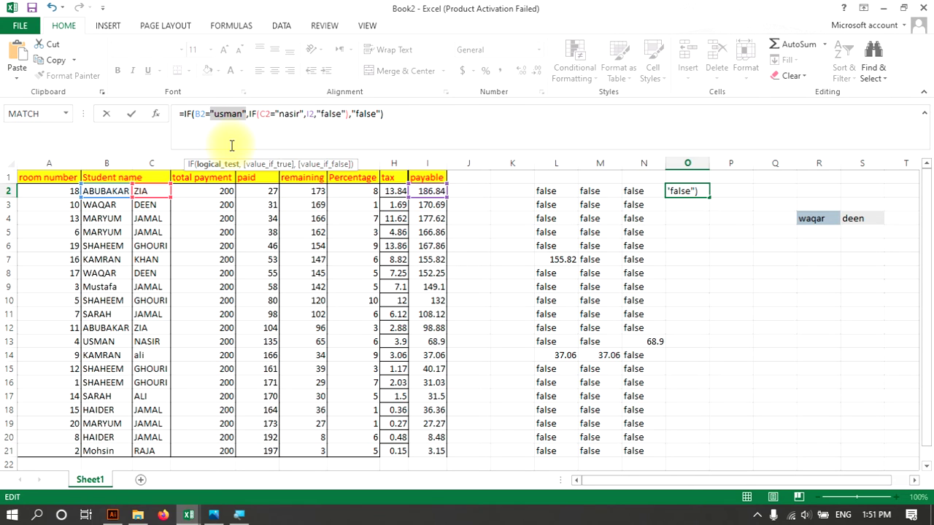
pyautogui.press('BackSpace')
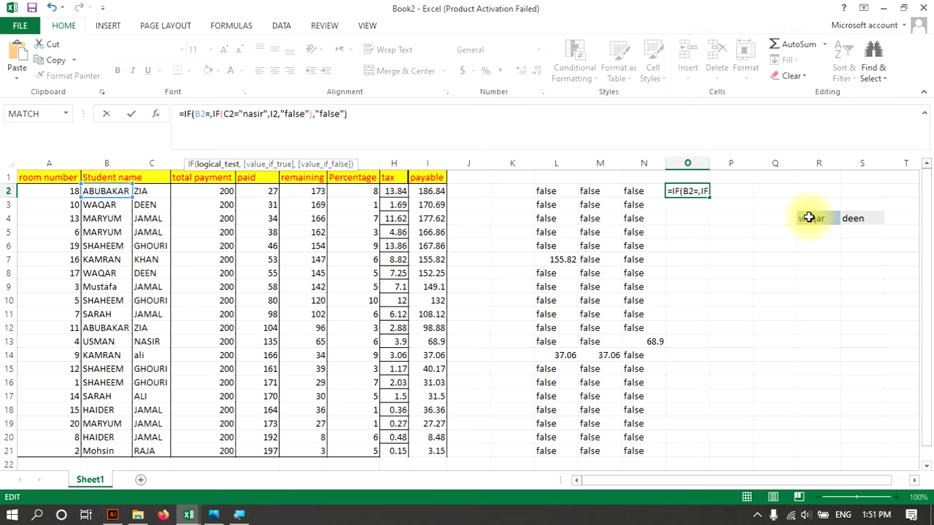
pyautogui.write('r4')
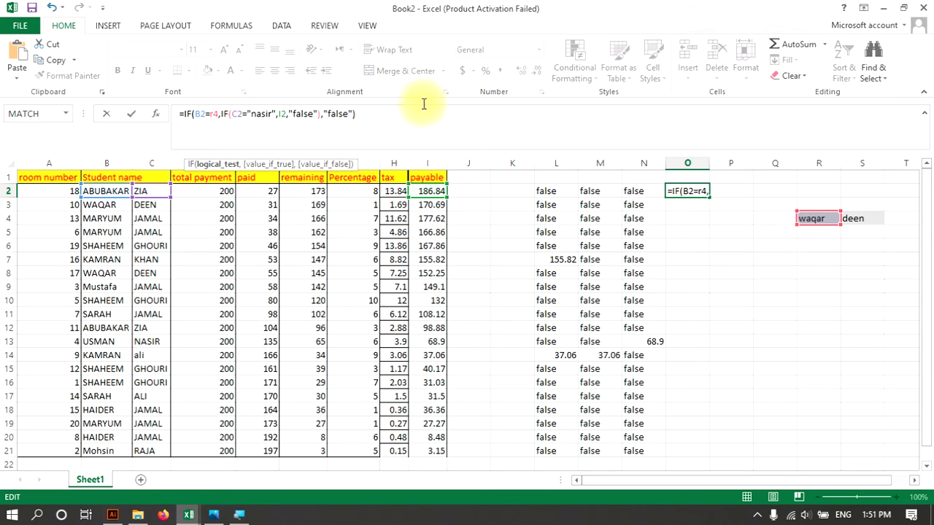
pyautogui.doubleClick(256, 113)
pyautogui.press('BackSpace')
pyautogui.press('BackSpace')
pyautogui.press('Delete')
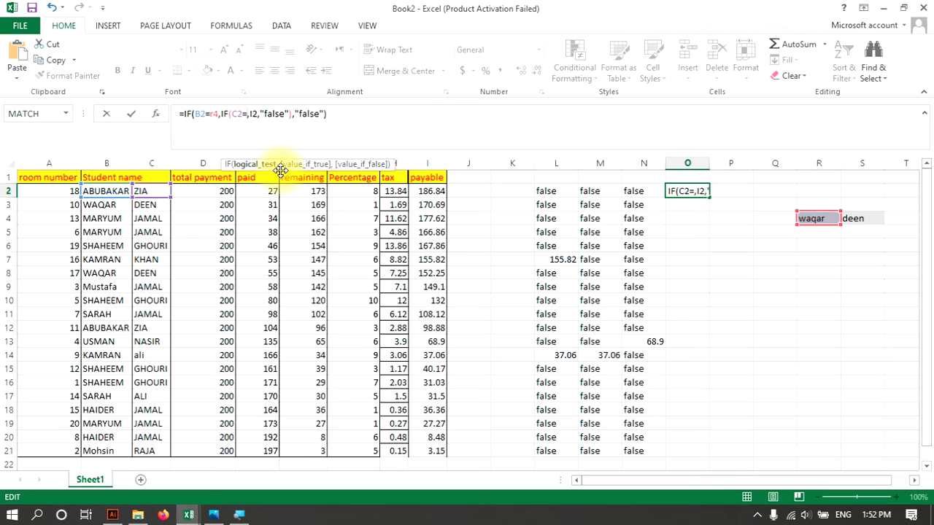
pyautogui.write('s4')
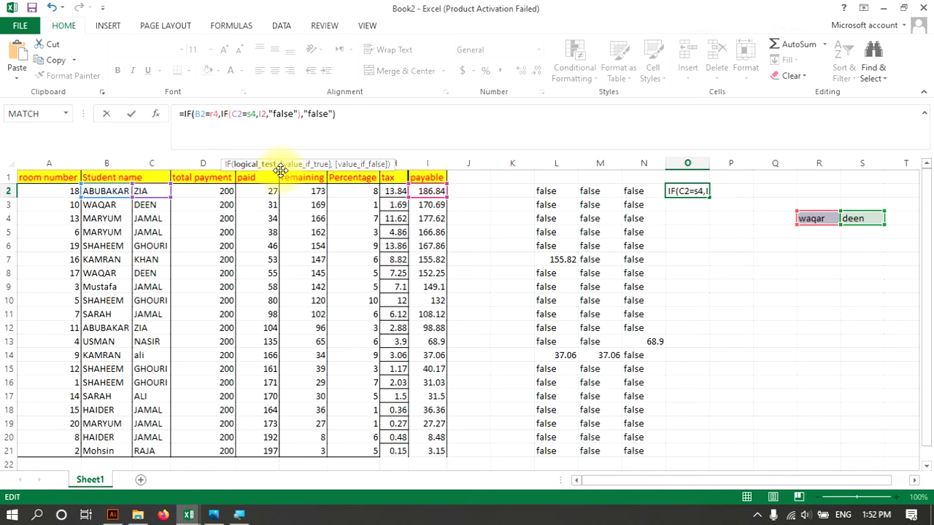
pyautogui.click(383, 117)
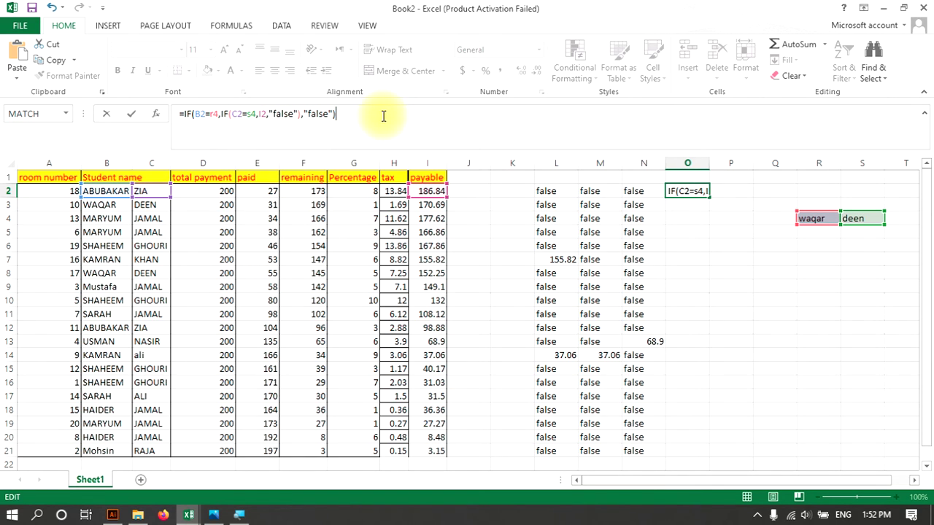
pyautogui.press('Return')
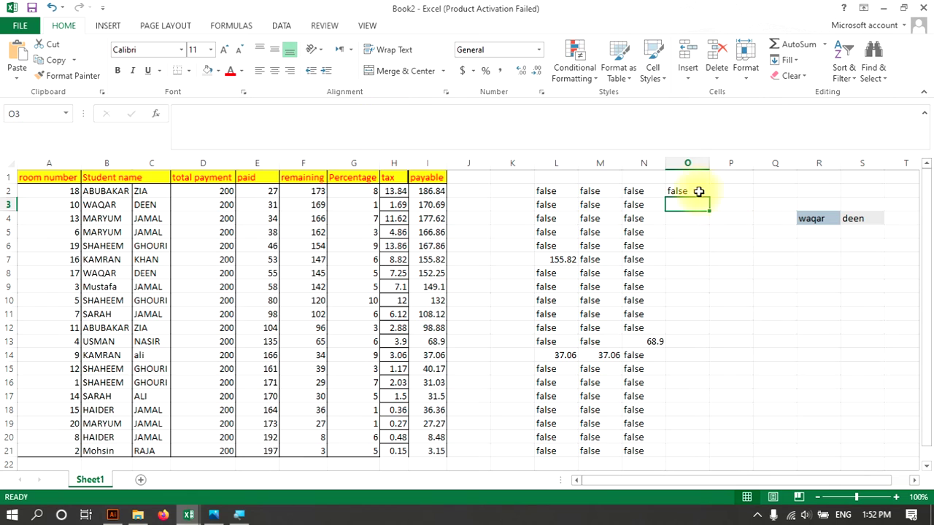
# Step: Fill O2's formula down to O21 and check the R4 criterion
pyautogui.click(701, 189)
pyautogui.moveTo(708, 200); pyautogui.dragTo(705, 449)
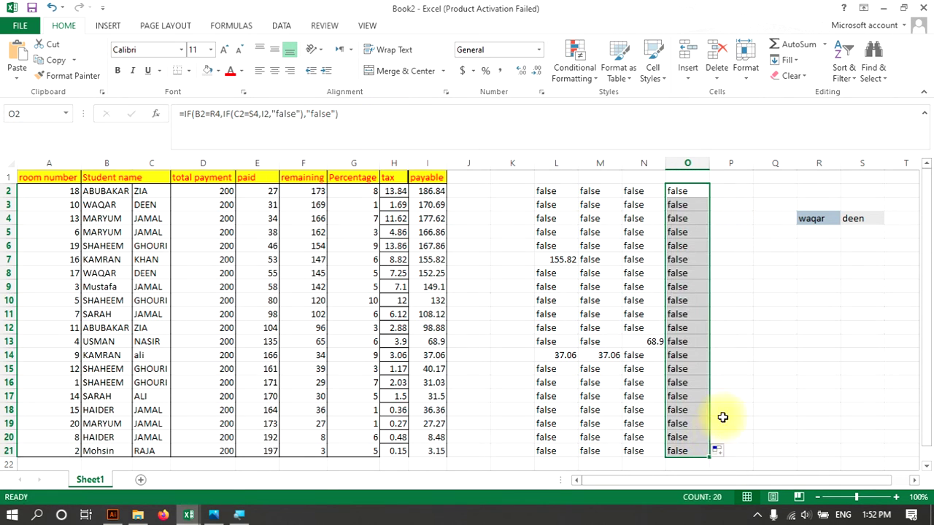
pyautogui.click(810, 219)
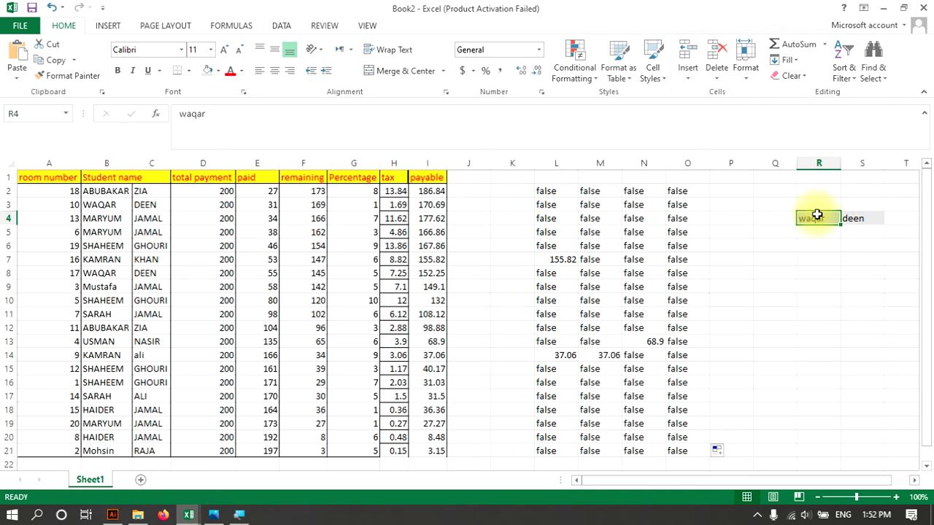
pyautogui.click(681, 191)
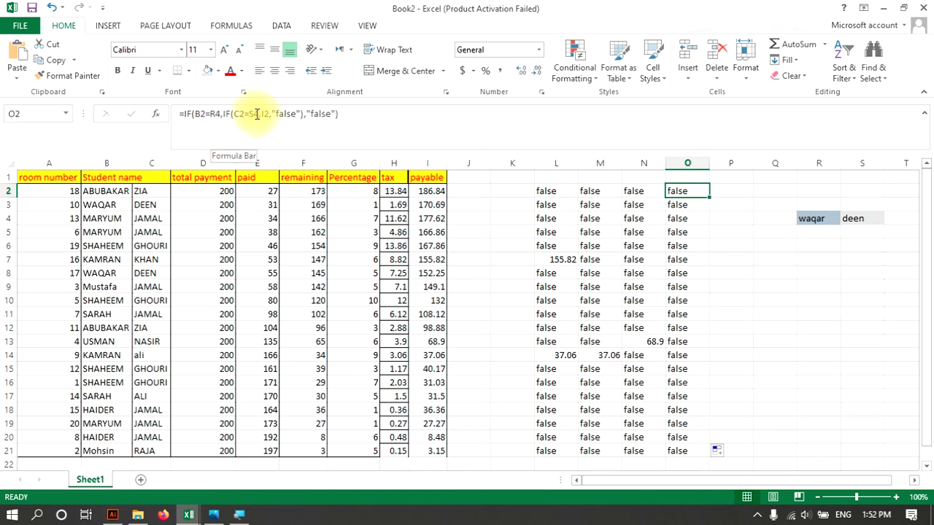
pyautogui.click(685, 205)
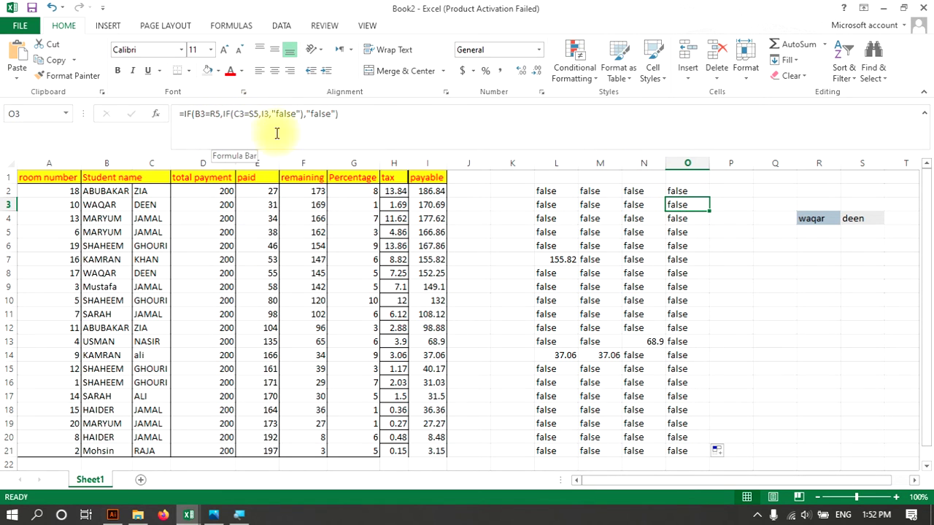
pyautogui.click(679, 216)
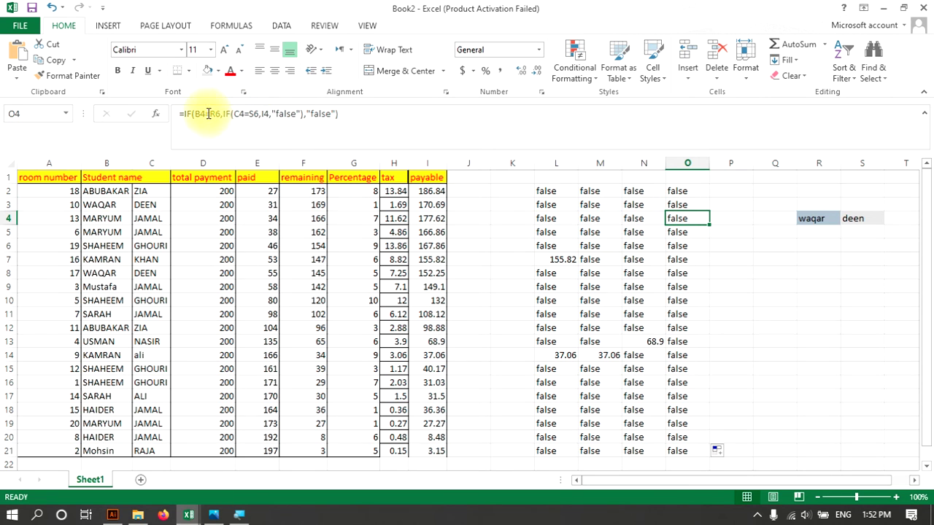
pyautogui.click(825, 235)
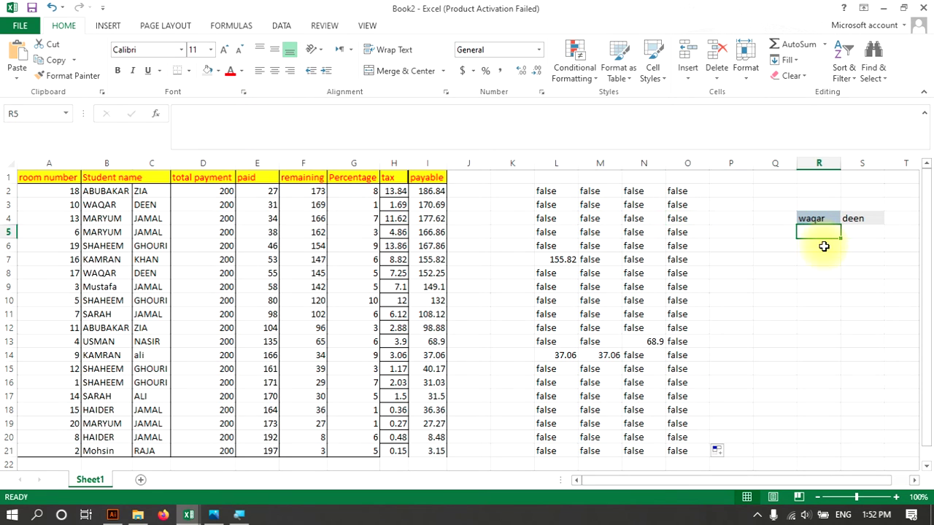
pyautogui.click(846, 284)
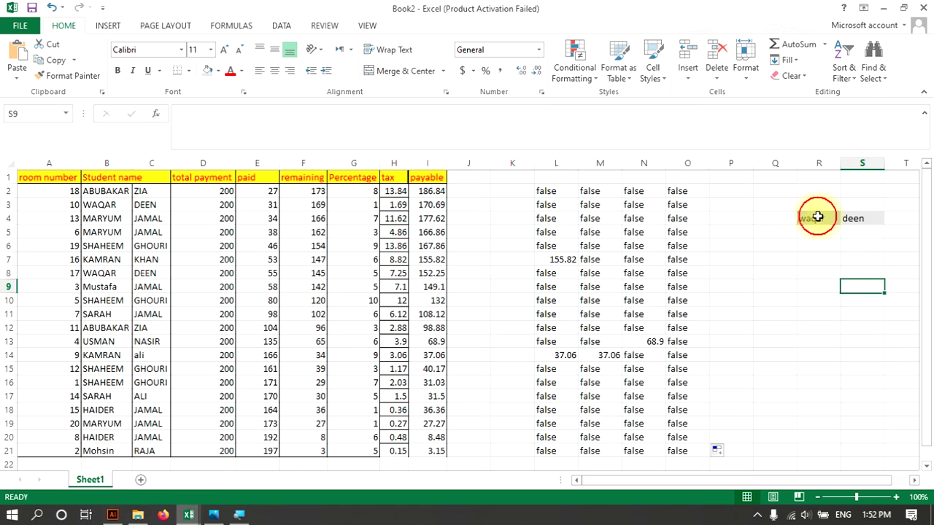
pyautogui.click(818, 217)
pyautogui.keyDown('ctrl'); pyautogui.click(857, 220); pyautogui.keyUp('ctrl')
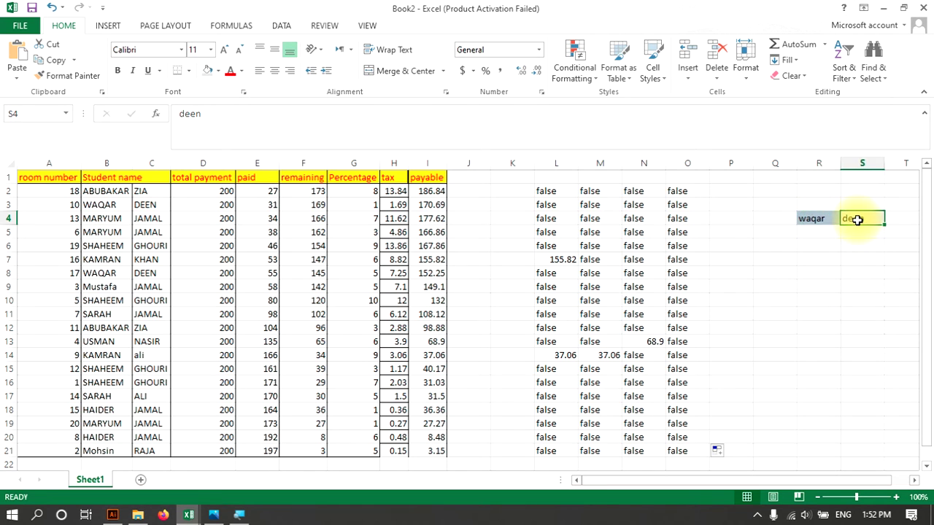
pyautogui.click(712, 191)
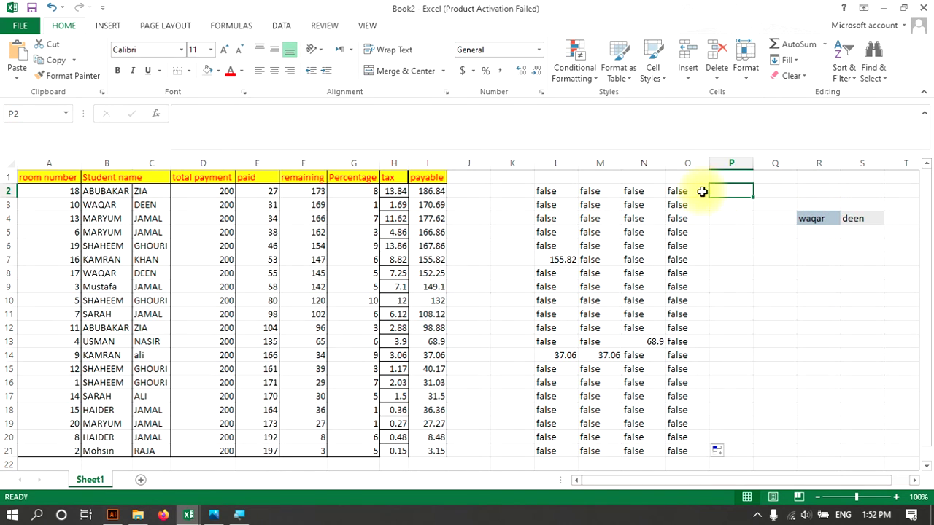
pyautogui.click(699, 192)
pyautogui.click(278, 116)
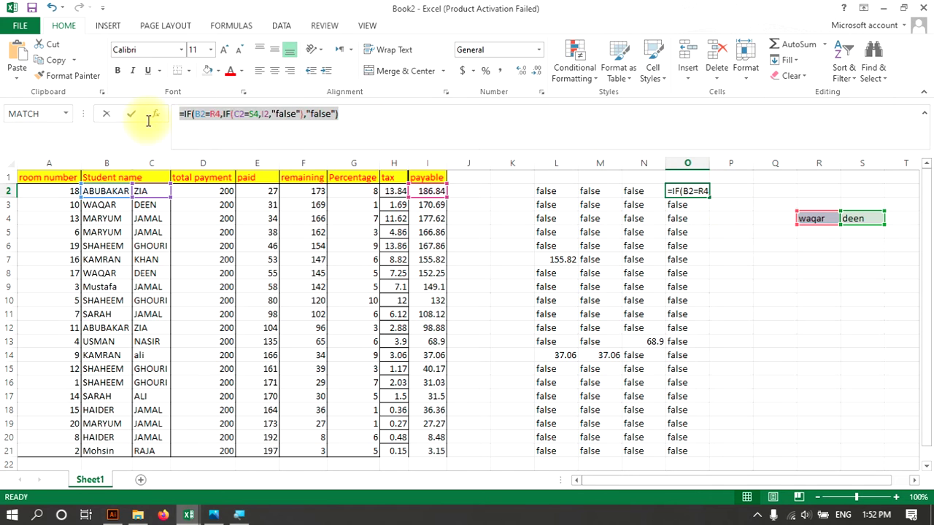
# Step: Copy O2's nested IF formula and paste it into P2
pyautogui.moveTo(150, 116); pyautogui.dragTo(339, 116)
pyautogui.click(727, 192)
pyautogui.press('Escape')
pyautogui.click(351, 117)
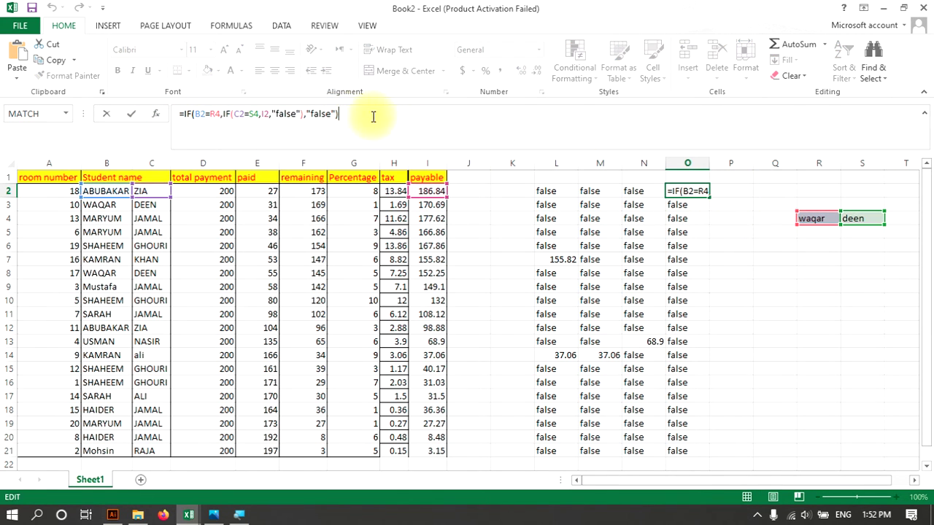
pyautogui.click(727, 189)
pyautogui.click(418, 119)
pyautogui.hotkey('ctrl', 'v')
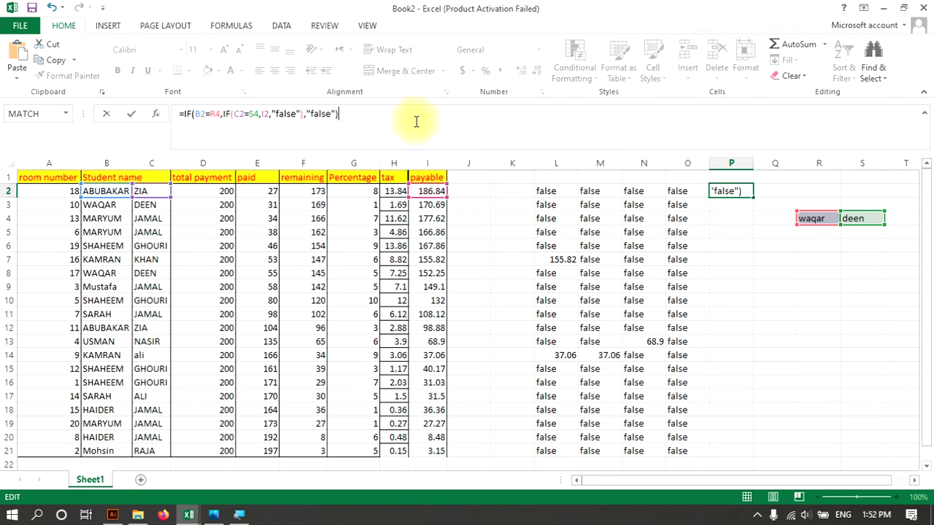
# Step: Lock the criteria references as $R$4 and $S$4, then fill P2 down to P21
pyautogui.click(212, 116)
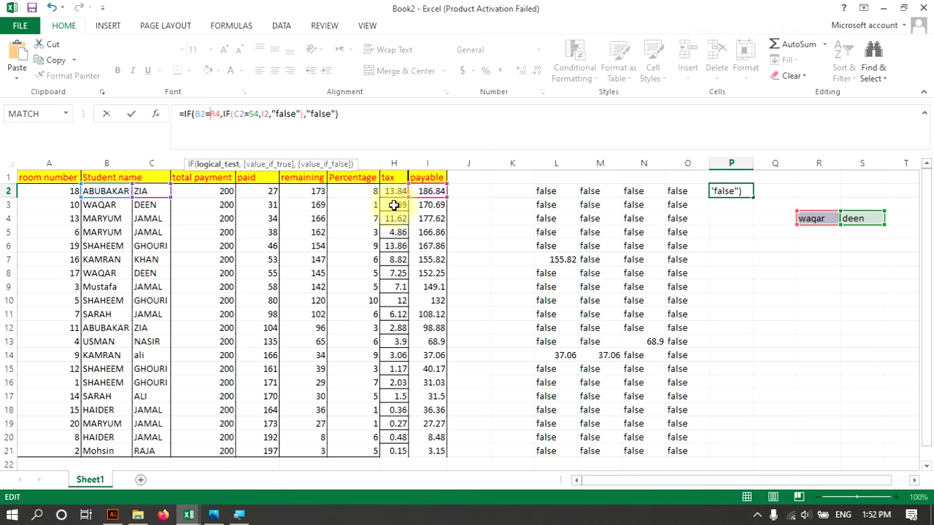
pyautogui.press('super+p')
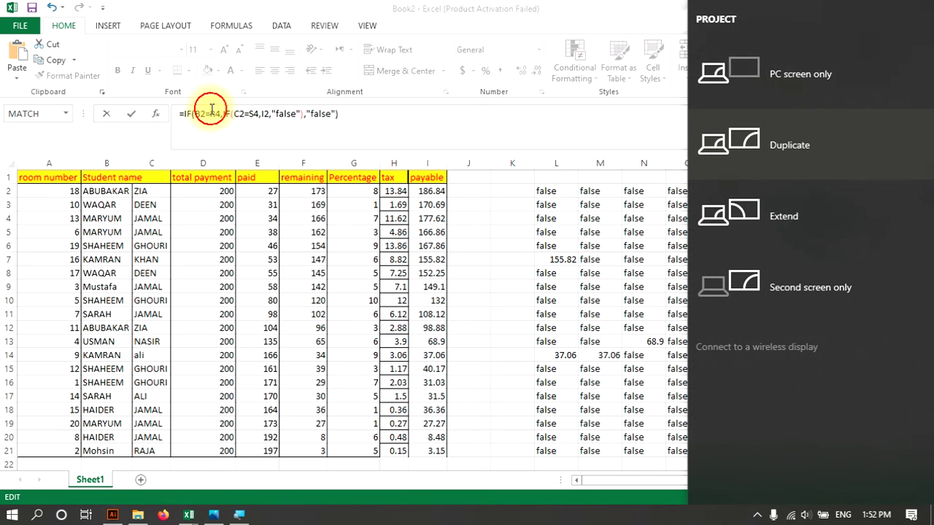
pyautogui.press('Escape')
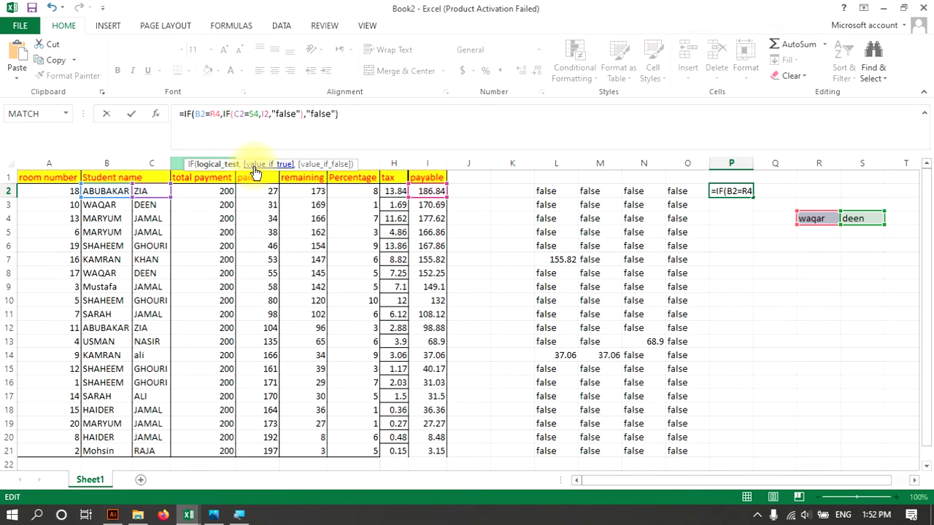
pyautogui.press('F4')
pyautogui.click(248, 125)
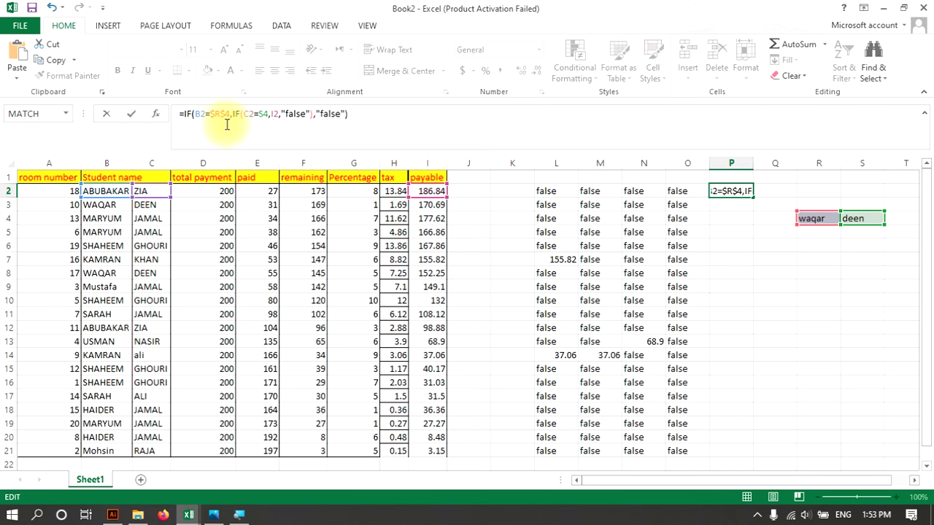
pyautogui.click(257, 114)
pyautogui.press('F4')
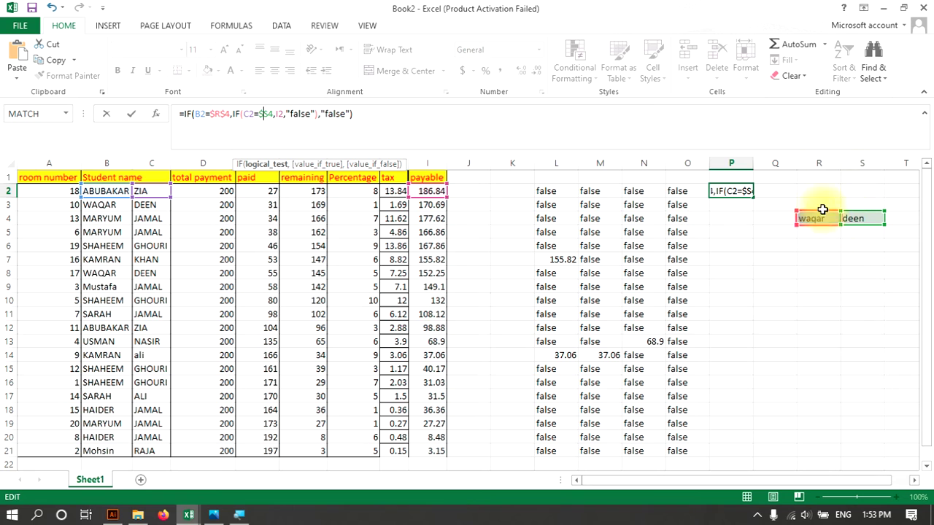
pyautogui.click(267, 114)
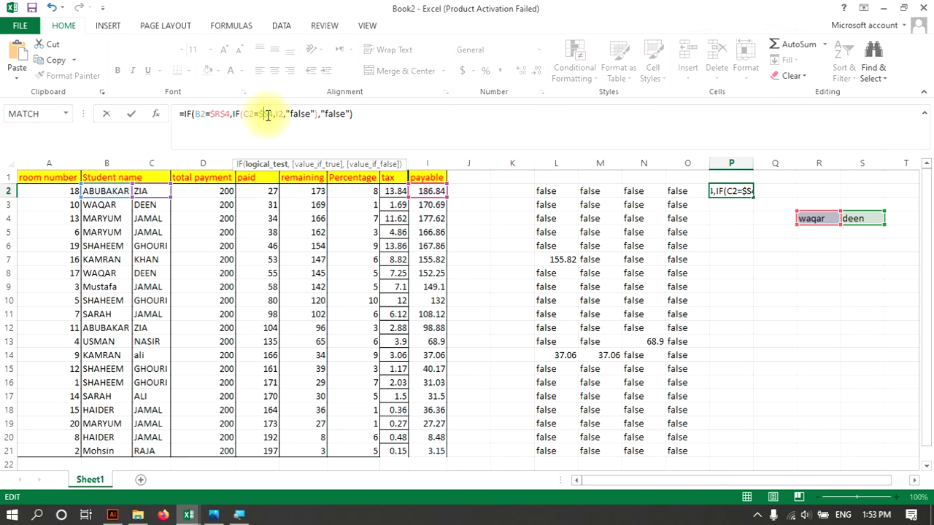
pyautogui.write('$')
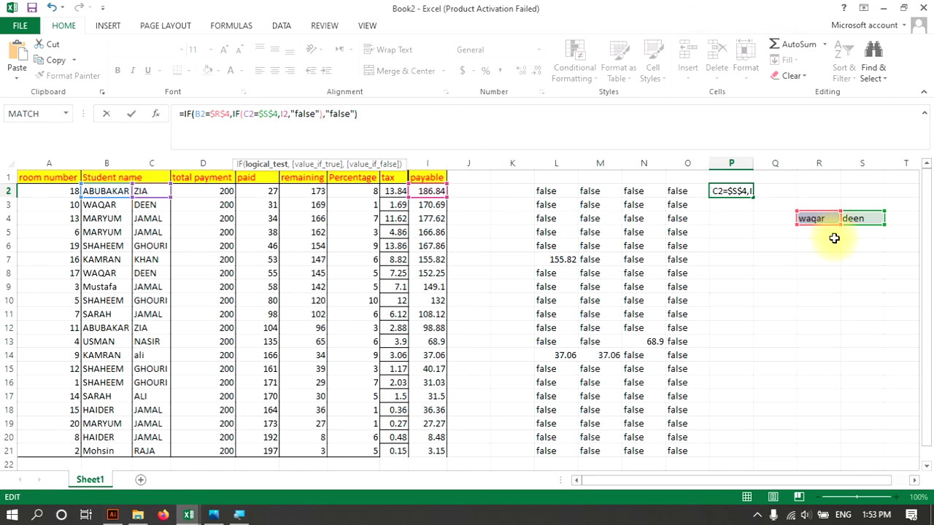
pyautogui.click(387, 114)
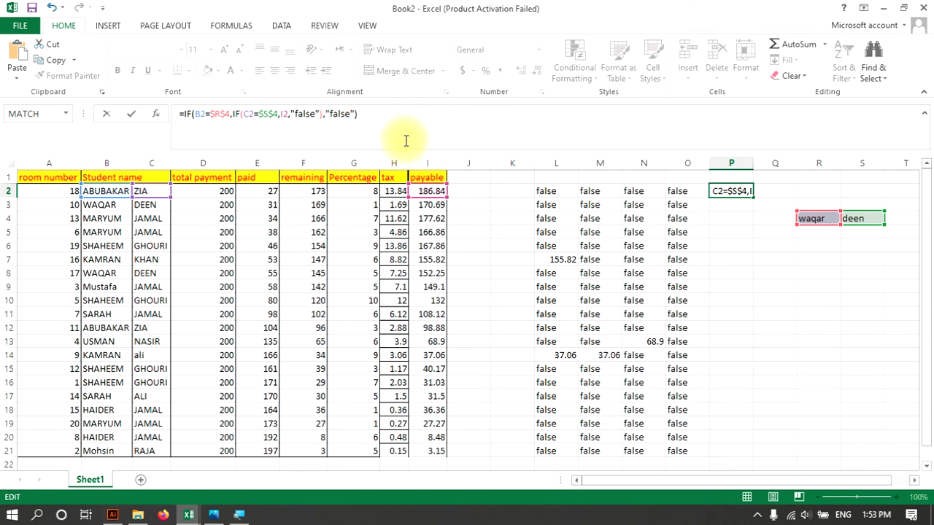
pyautogui.press('Return')
pyautogui.press('Up')
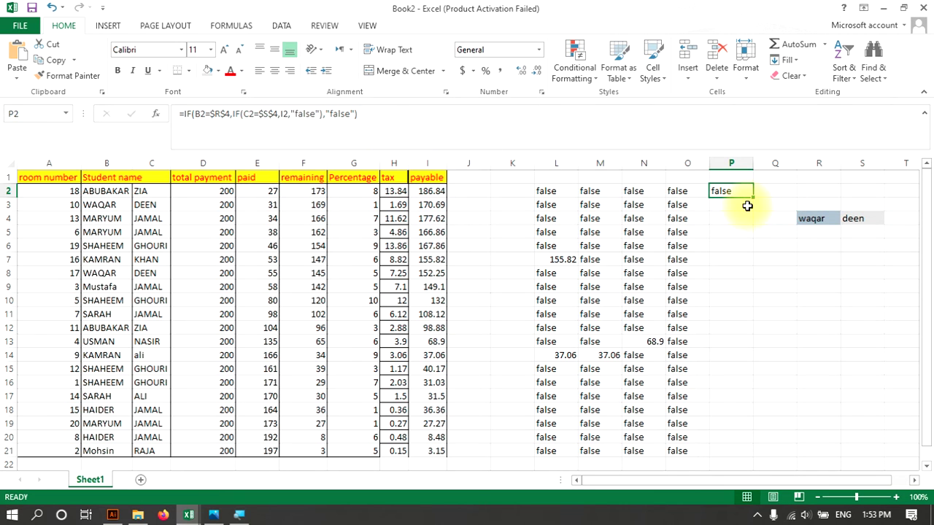
pyautogui.moveTo(754, 197); pyautogui.dragTo(745, 452)
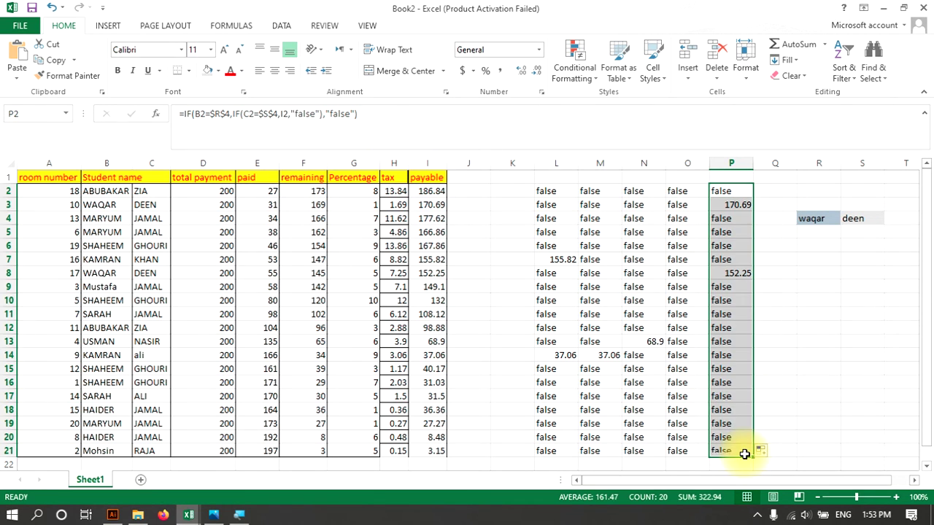
# Step: Check the results and formulas in column P from P3 to P19
pyautogui.click(735, 205)
pyautogui.click(742, 274)
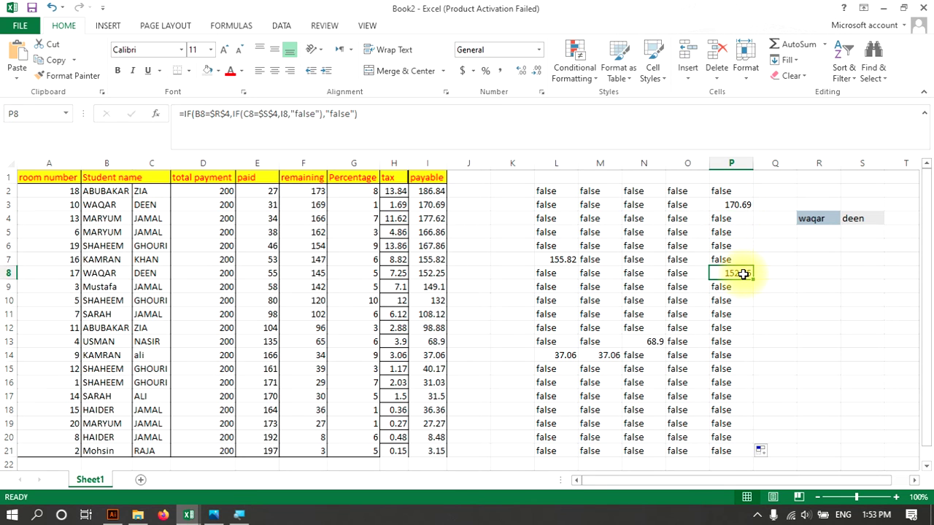
pyautogui.click(730, 218)
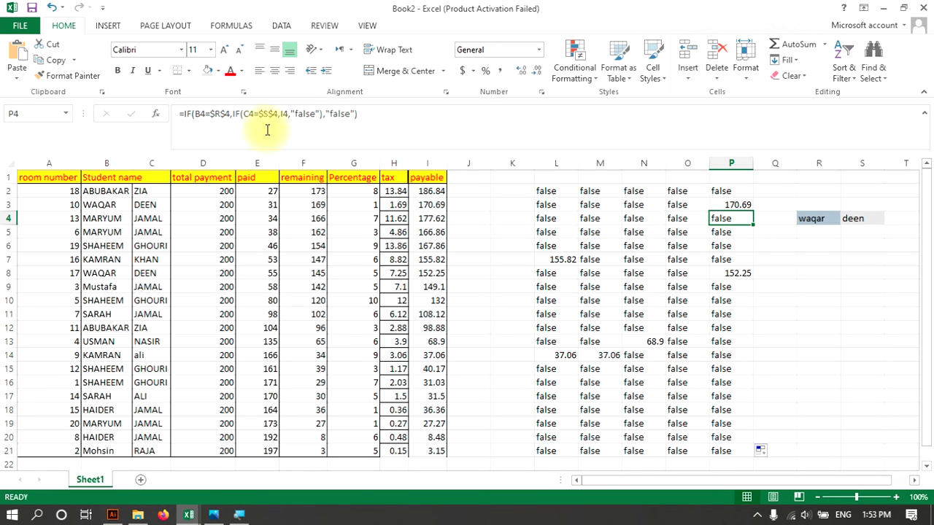
pyautogui.click(744, 328)
pyautogui.click(745, 370)
pyautogui.click(738, 399)
pyautogui.click(740, 422)
pyautogui.click(745, 383)
pyautogui.click(740, 328)
pyautogui.click(740, 303)
pyautogui.click(739, 264)
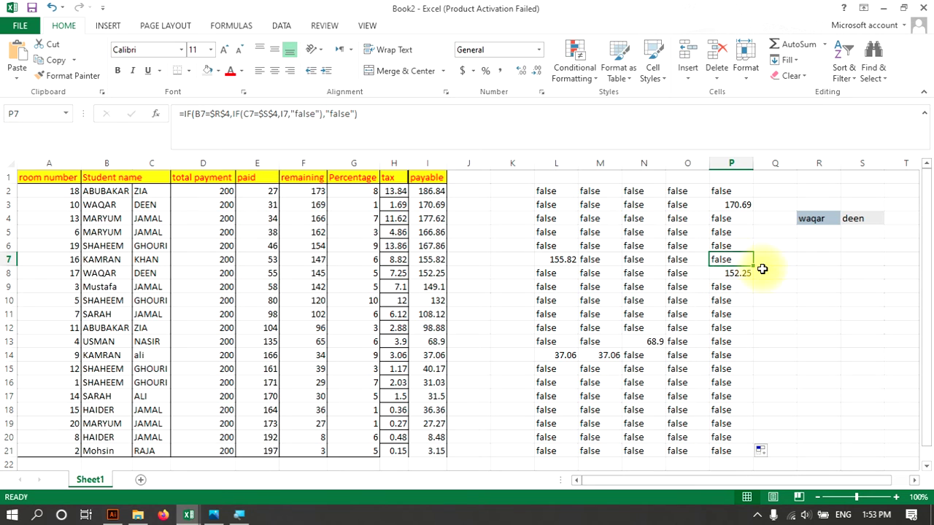
pyautogui.click(800, 261)
# Step: Select the name waqar inside R4 ready to replace it
pyautogui.click(806, 217)
pyautogui.doubleClick(825, 218)
pyautogui.moveTo(827, 218); pyautogui.dragTo(789, 218)
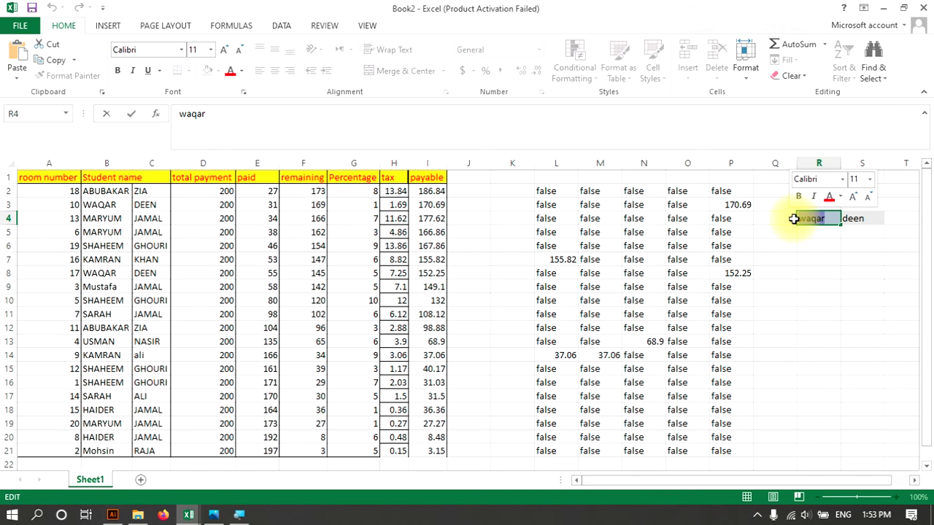
pyautogui.write('kamran')
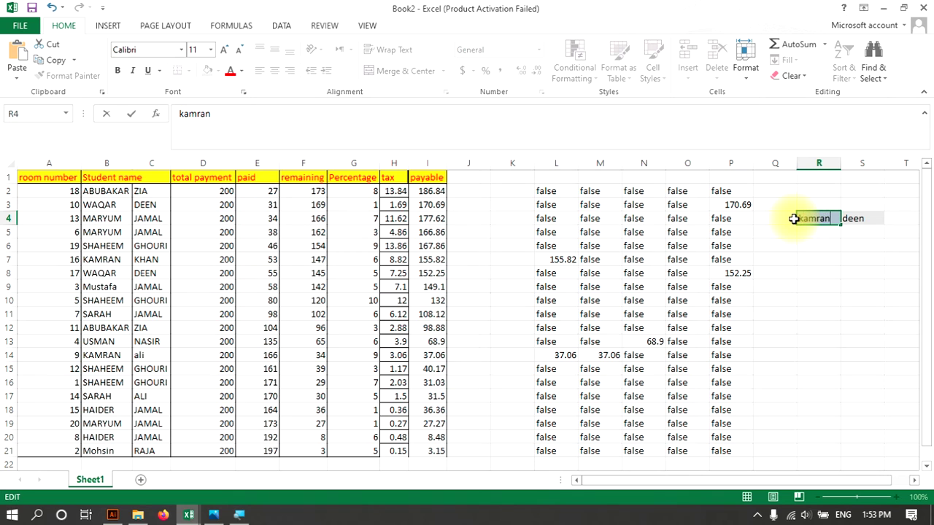
pyautogui.press('BackSpace')
pyautogui.press('BackSpace')
pyautogui.press('BackSpace')
pyautogui.press('BackSpace')
pyautogui.press('BackSpace')
pyautogui.press('BackSpace')
pyautogui.write('kam')
pyautogui.press('Tab')
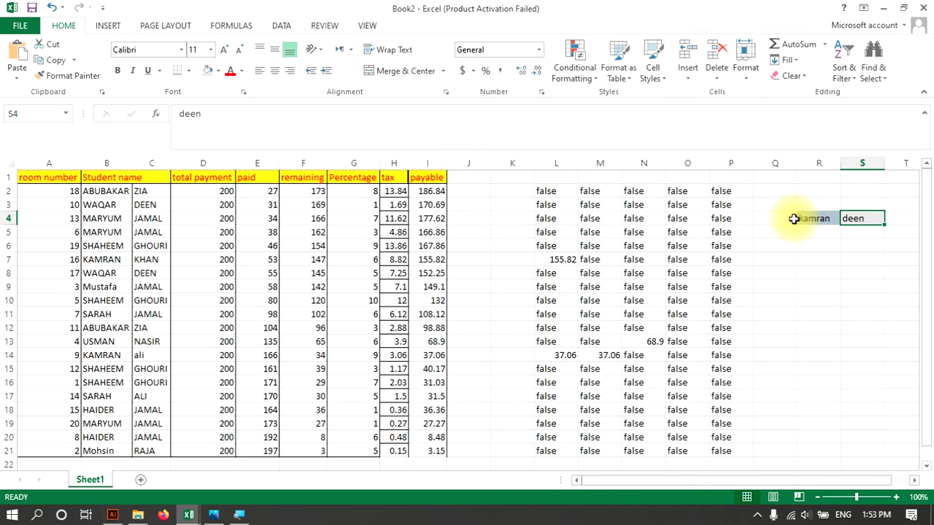
pyautogui.write('khan')
pyautogui.press('Return')
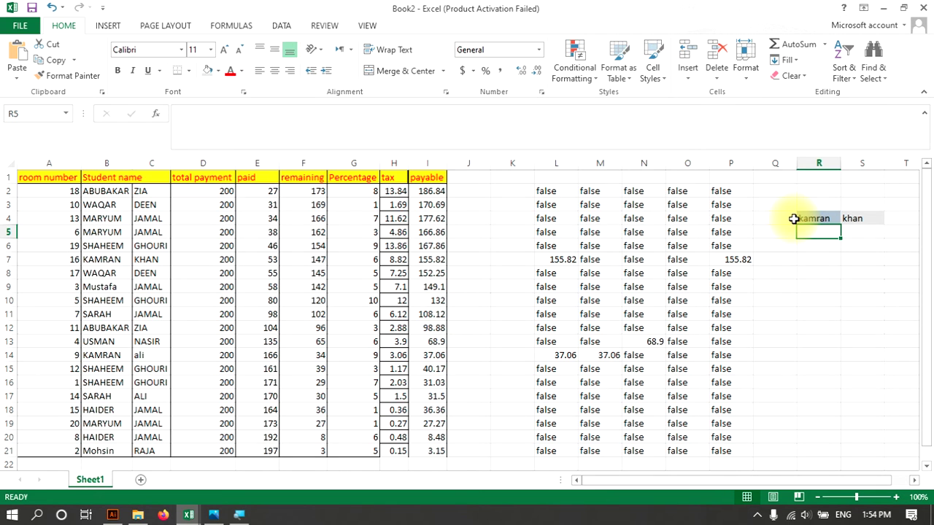
pyautogui.click(801, 299)
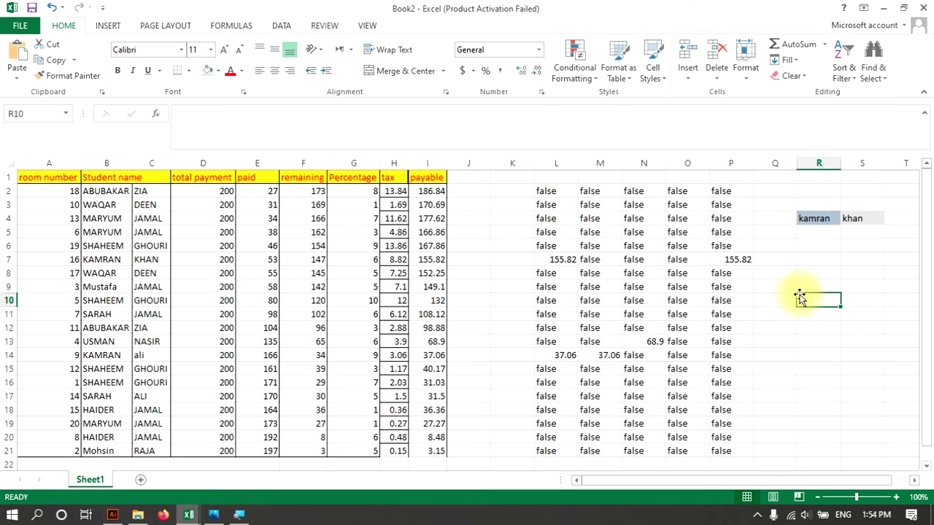
pyautogui.click(819, 219)
pyautogui.keyDown('ctrl'); pyautogui.click(846, 219); pyautogui.keyUp('ctrl')
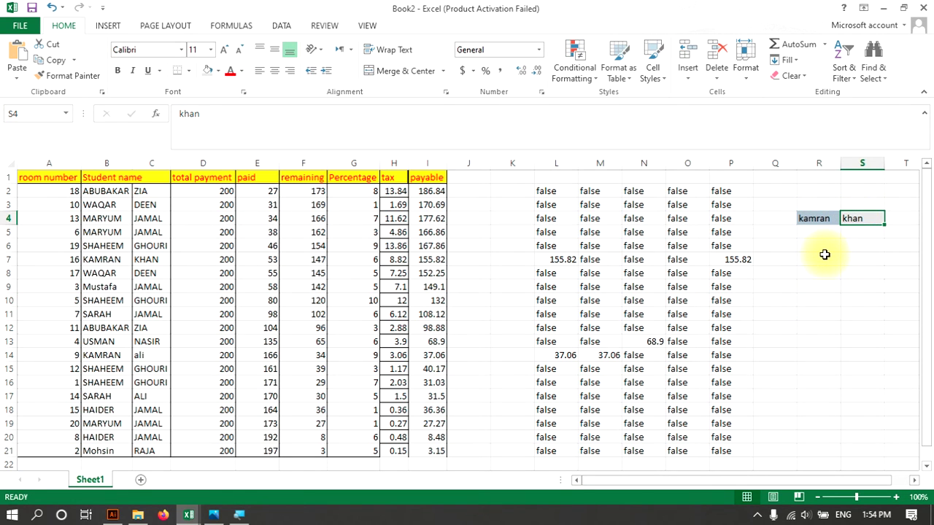
pyautogui.keyDown('ctrl'); pyautogui.click(825, 213); pyautogui.keyUp('ctrl')
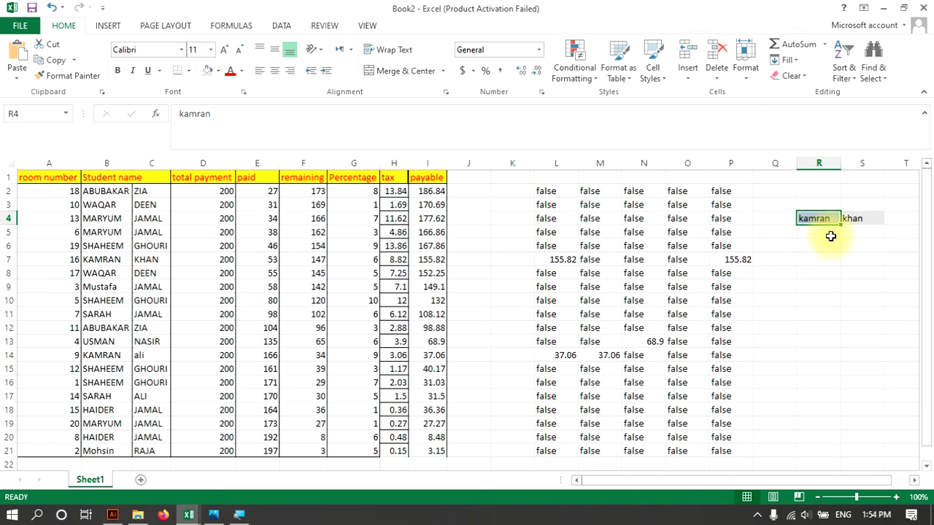
# Step: Misspell R4's first name as kamrna to break the match
pyautogui.doubleClick(830, 214)
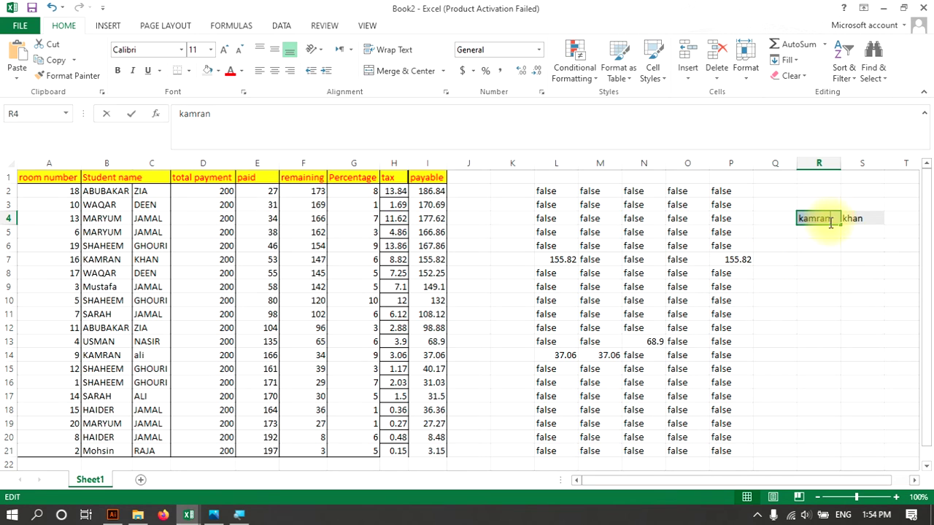
pyautogui.press('BackSpace')
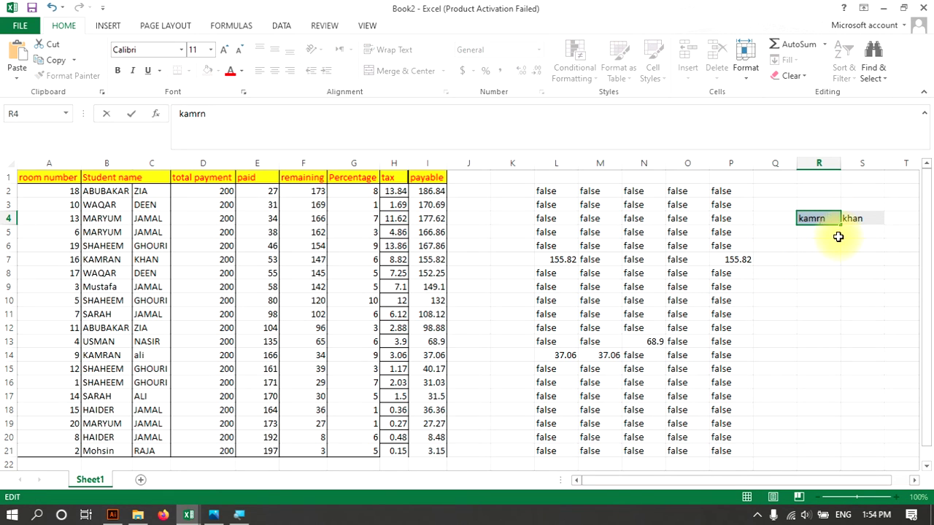
pyautogui.press('Return')
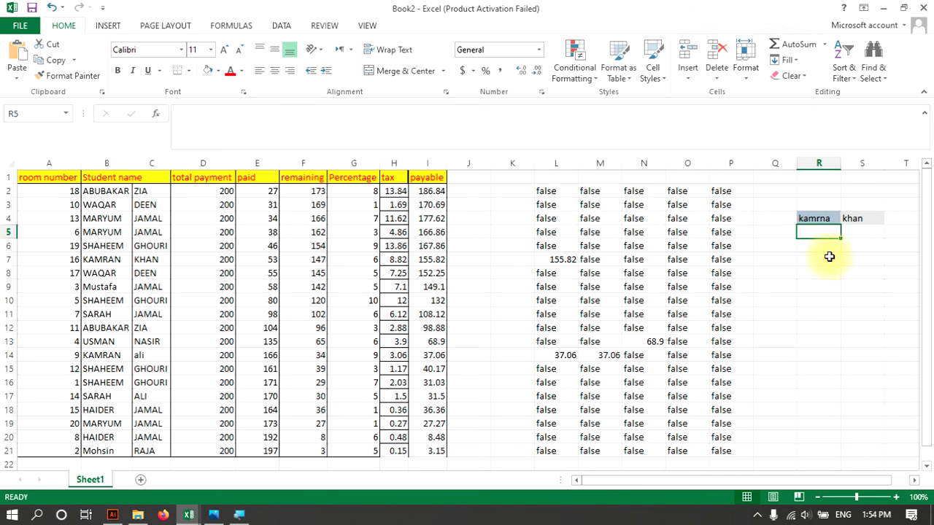
# Step: Restore kamran in R4 so row 7 returns 155.82 again
pyautogui.click(831, 217)
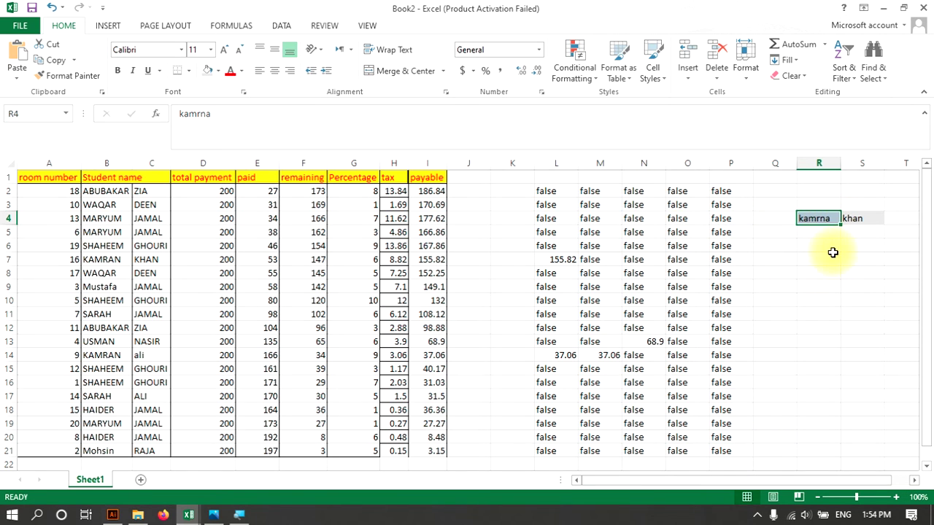
pyautogui.doubleClick(830, 217)
pyautogui.press('BackSpace')
pyautogui.press('BackSpace')
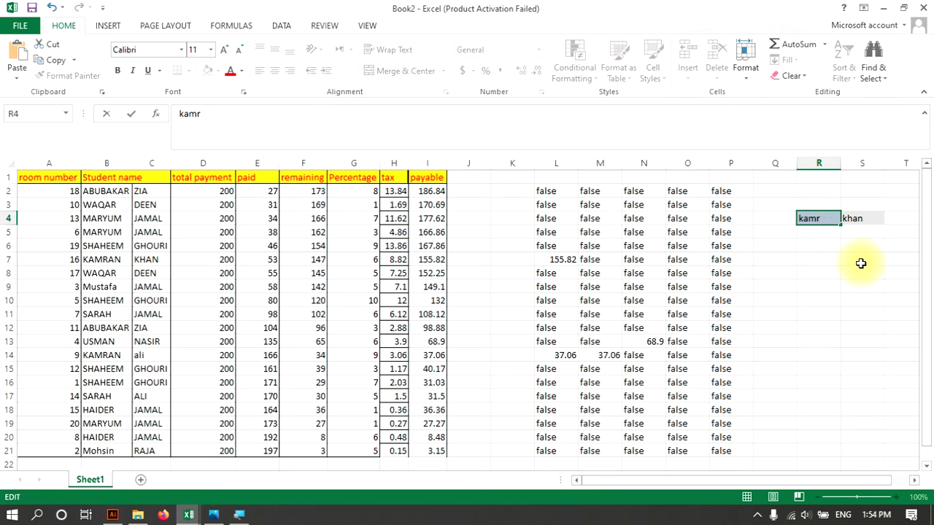
pyautogui.press('Return')
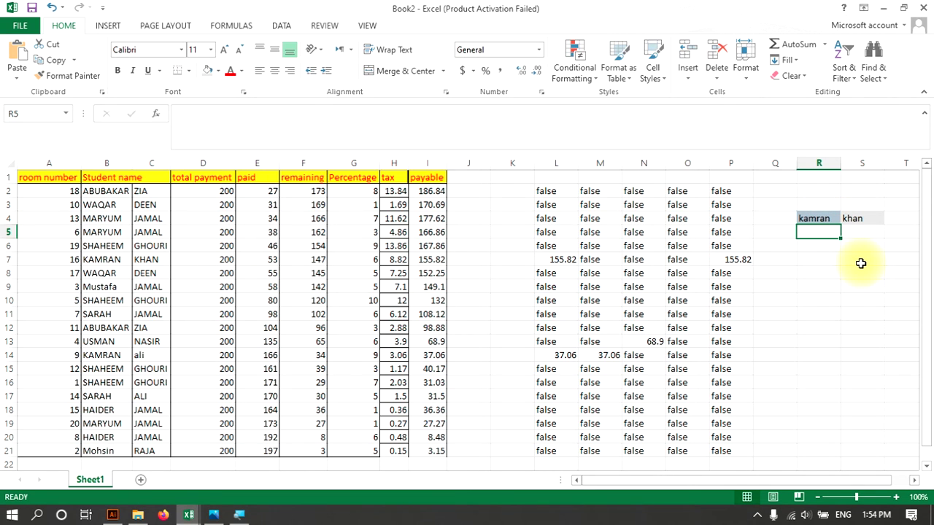
pyautogui.click(826, 217)
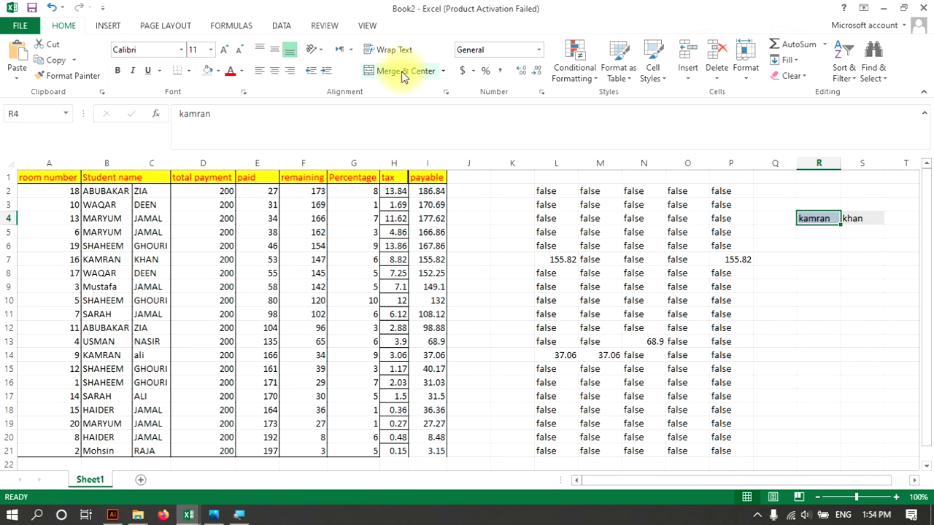
pyautogui.click(281, 26)
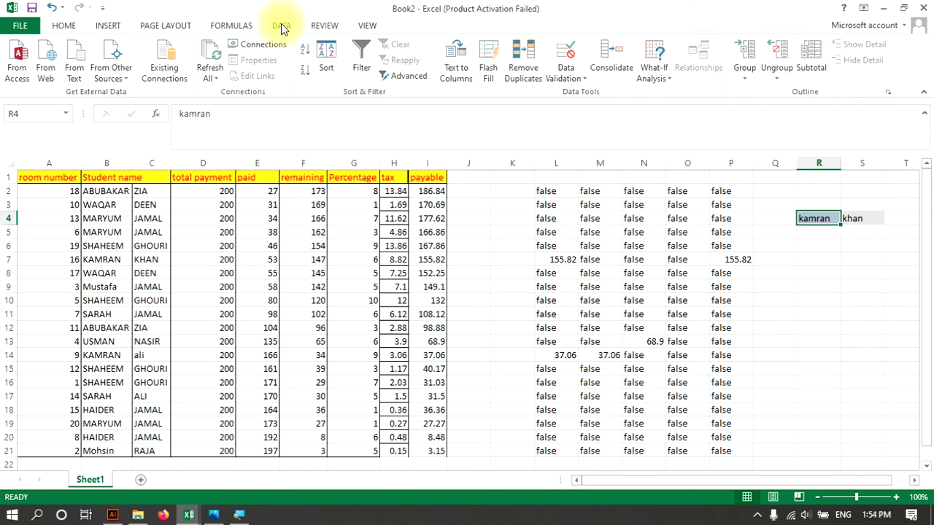
# Step: Add a List data-validation rule to R4 with source =$B$2:$B$21
pyautogui.click(568, 76)
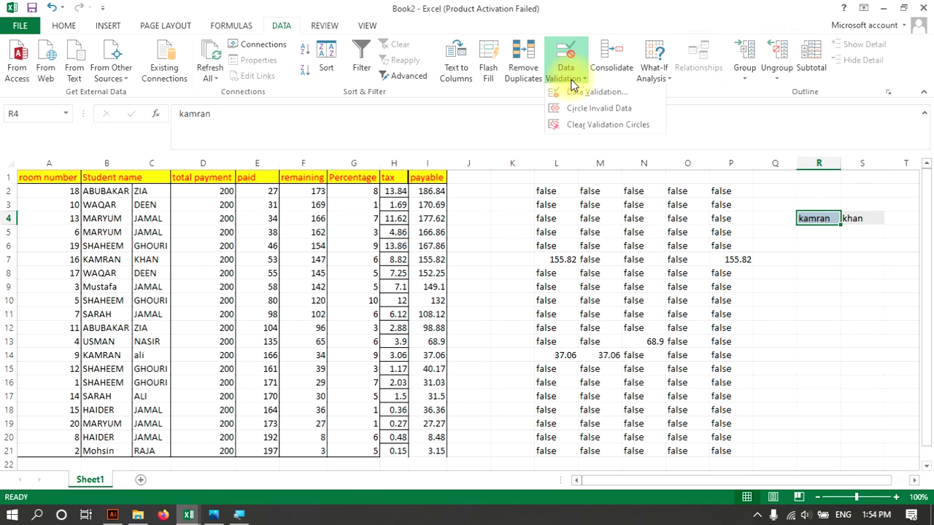
pyautogui.click(622, 95)
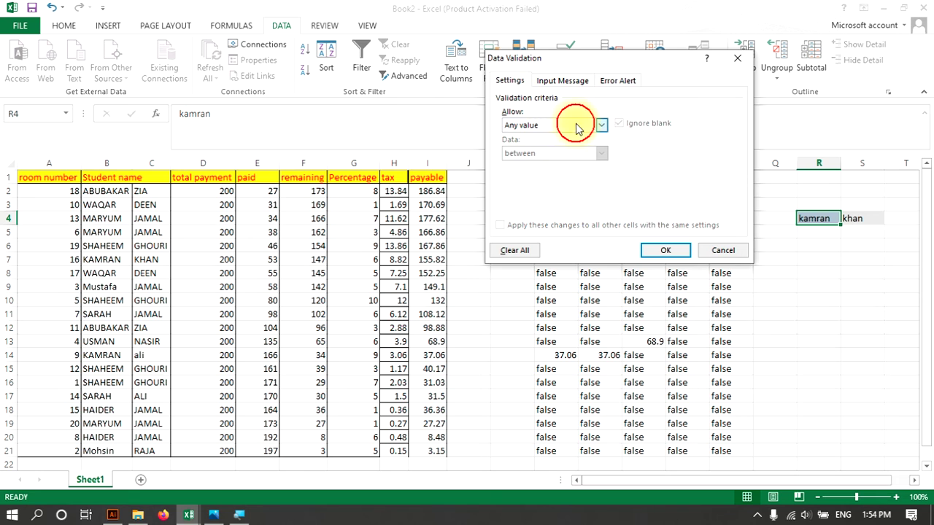
pyautogui.click(599, 125)
pyautogui.click(547, 164)
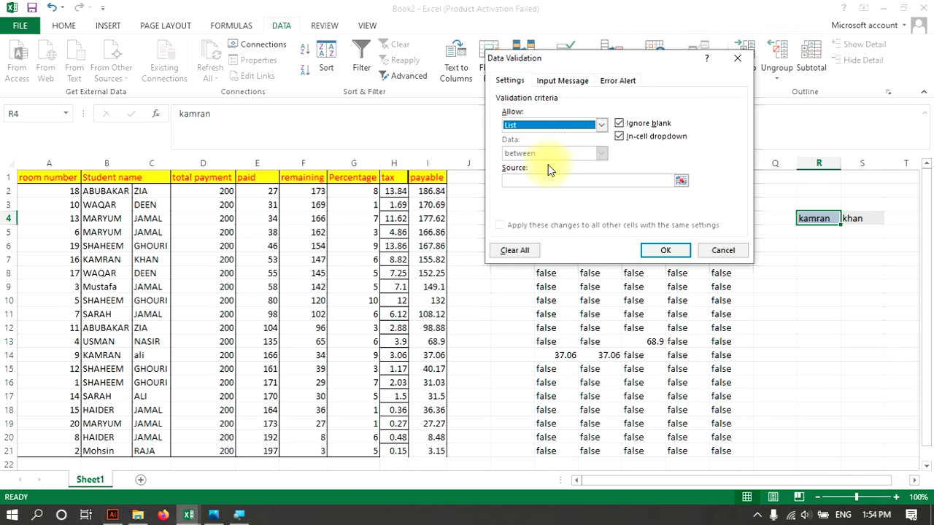
pyautogui.click(546, 180)
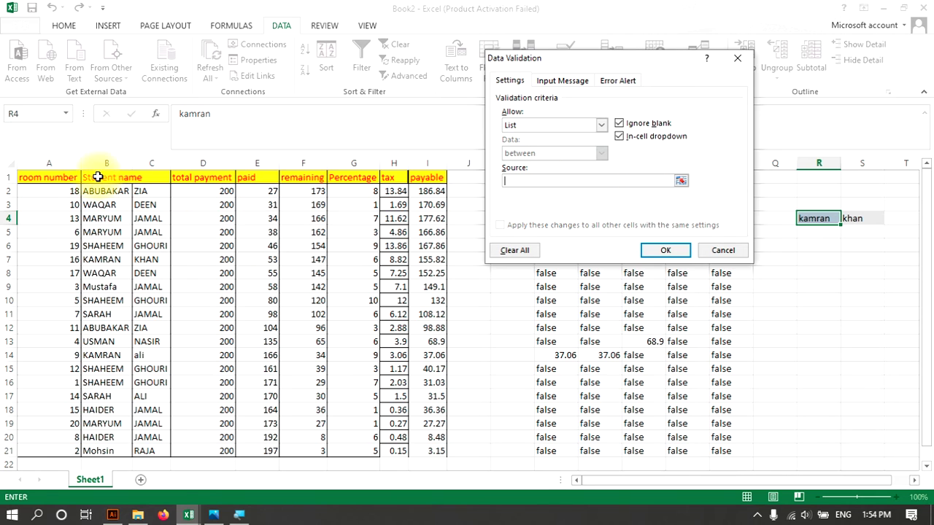
pyautogui.moveTo(151, 163); pyautogui.dragTo(101, 161)
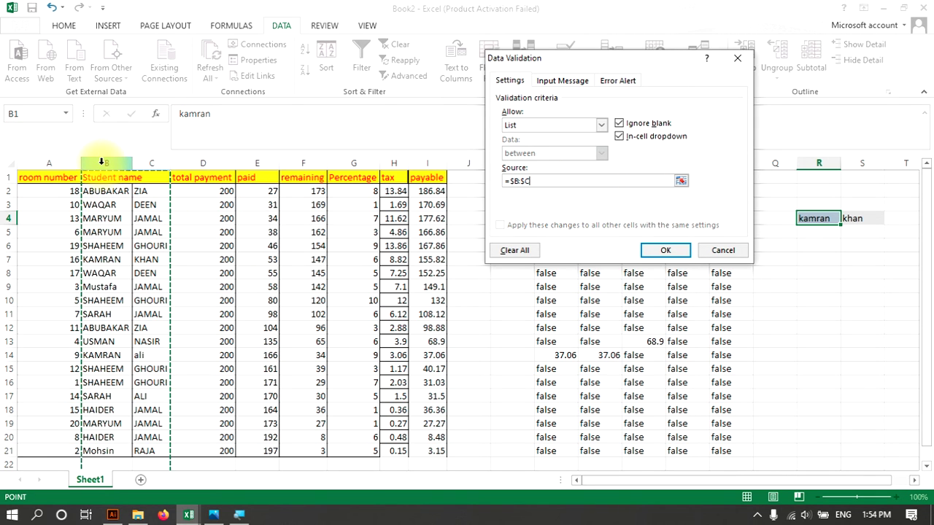
pyautogui.moveTo(103, 190); pyautogui.dragTo(108, 448)
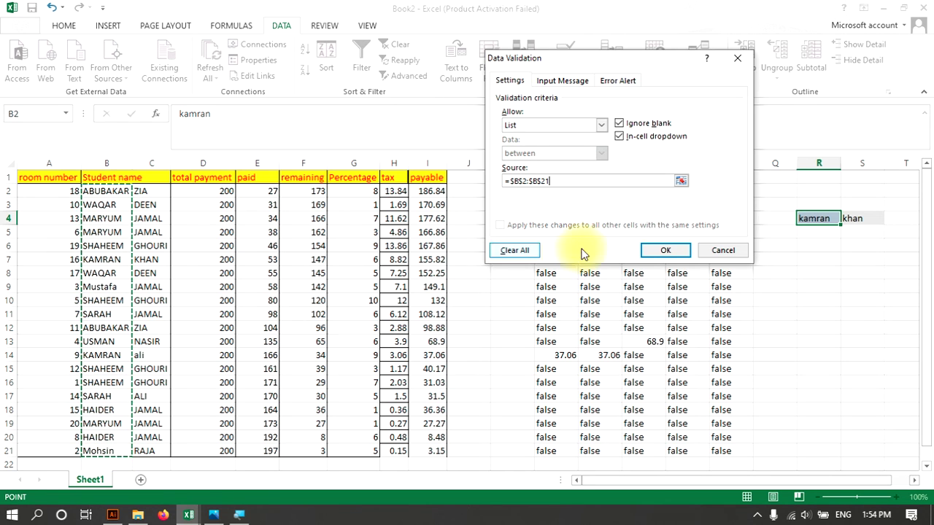
pyautogui.click(525, 182)
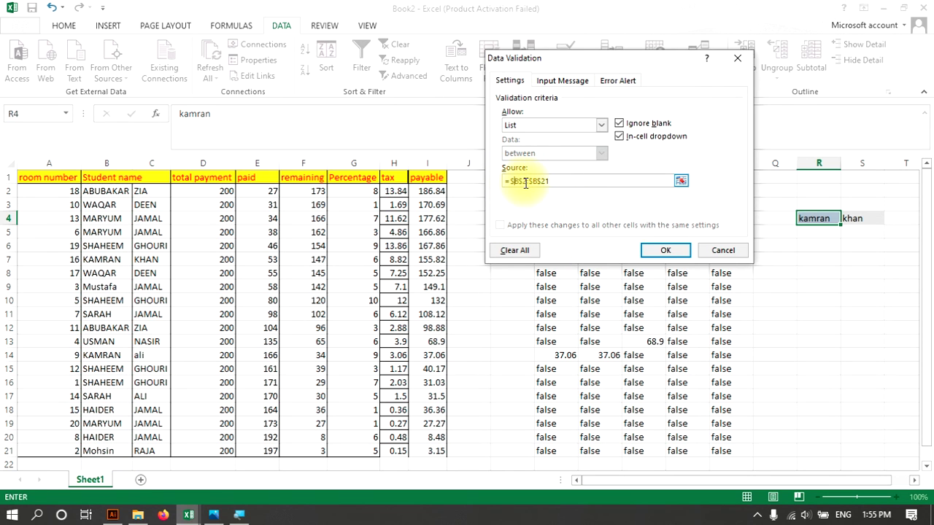
pyautogui.click(550, 181)
pyautogui.press('BackSpace')
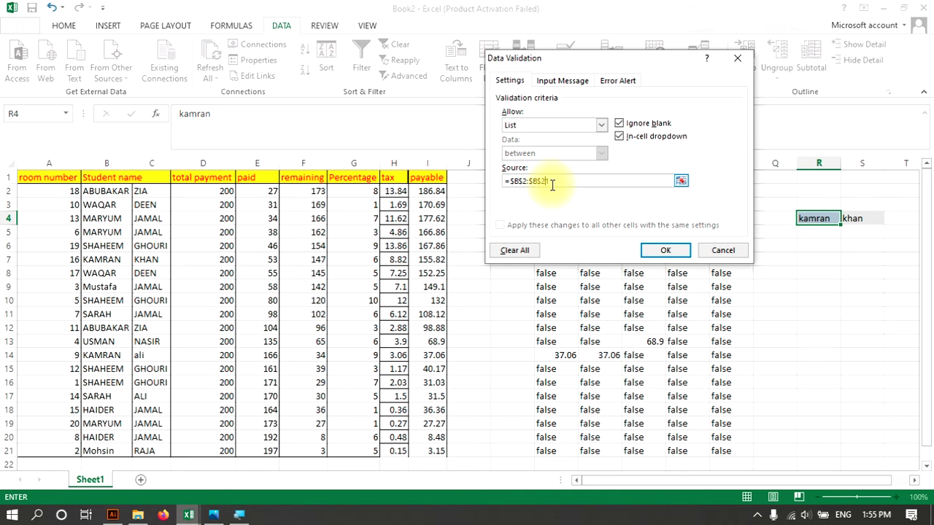
pyautogui.click(667, 252)
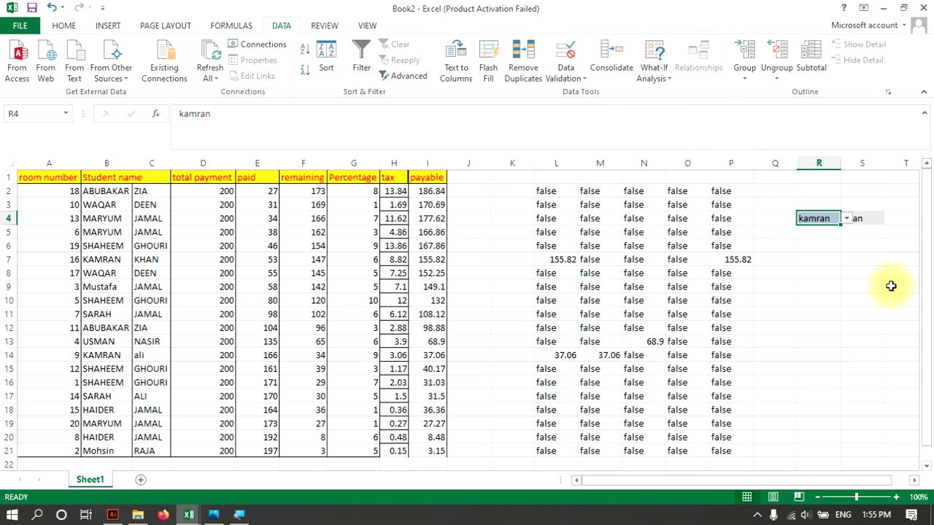
# Step: Pick HAIDER from R4's dropdown list of student first names
pyautogui.click(846, 218)
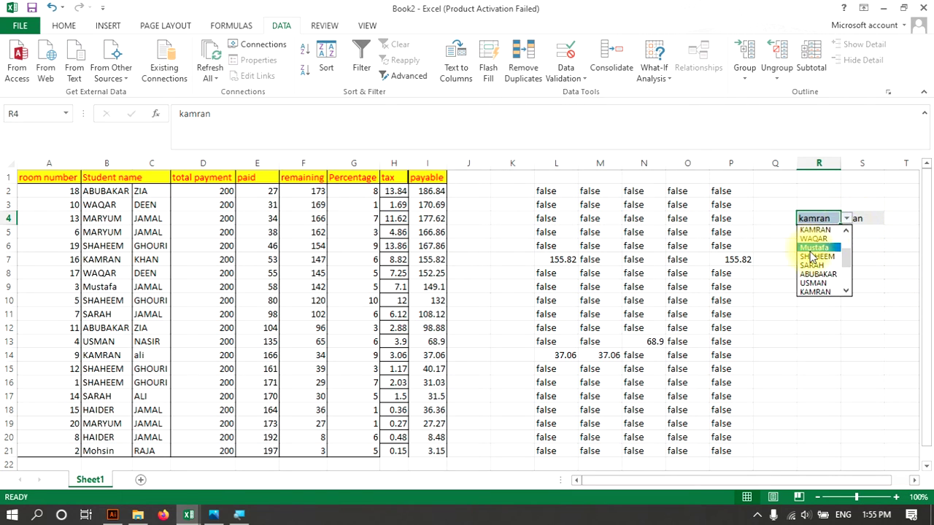
pyautogui.moveTo(846, 264); pyautogui.dragTo(848, 286)
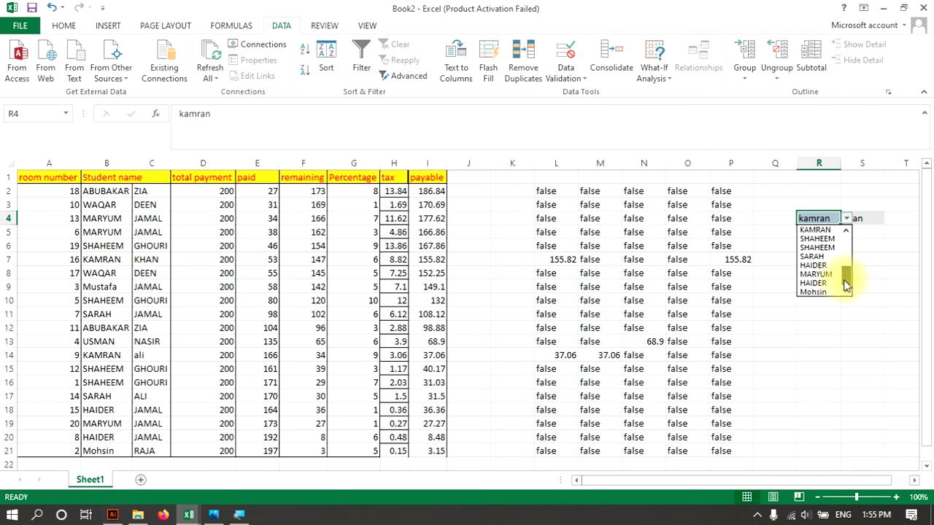
pyautogui.click(823, 265)
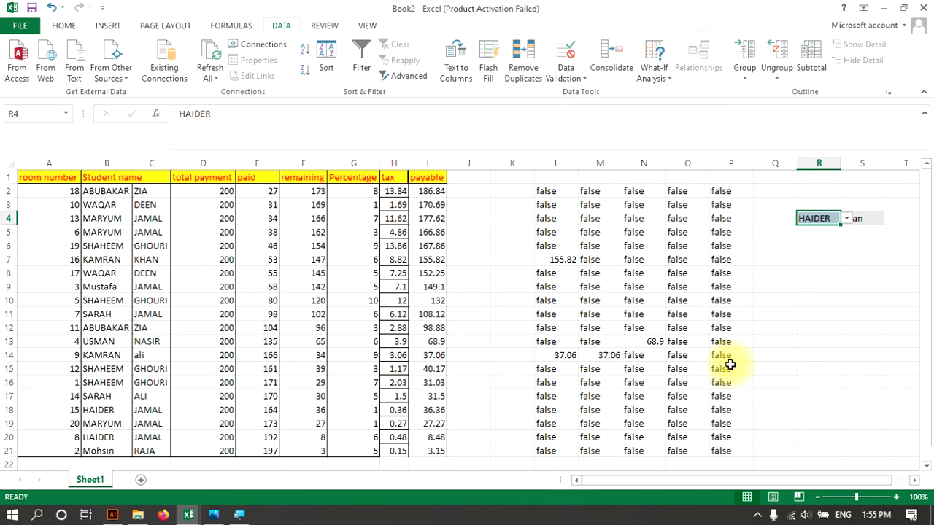
pyautogui.click(857, 218)
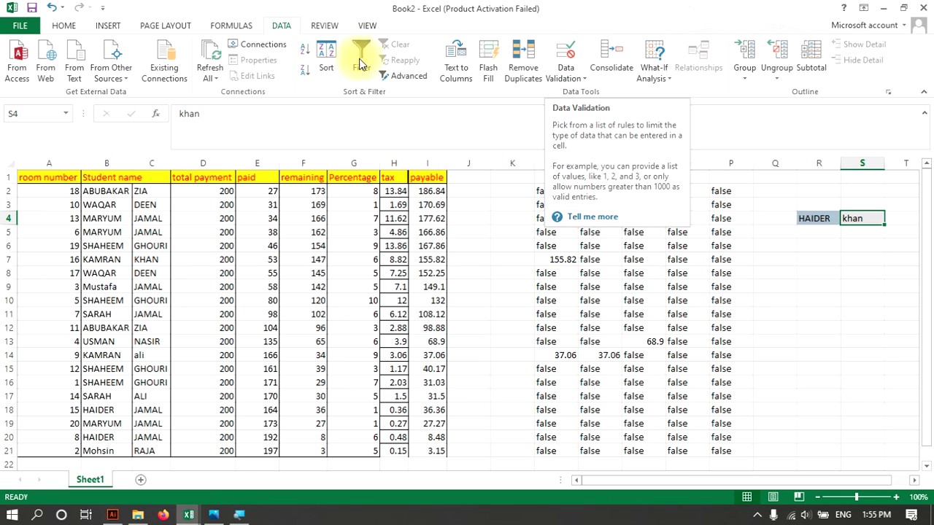
# Step: Start a Data Validation rule on S4 with Allow set to List
pyautogui.click(583, 82)
pyautogui.click(610, 92)
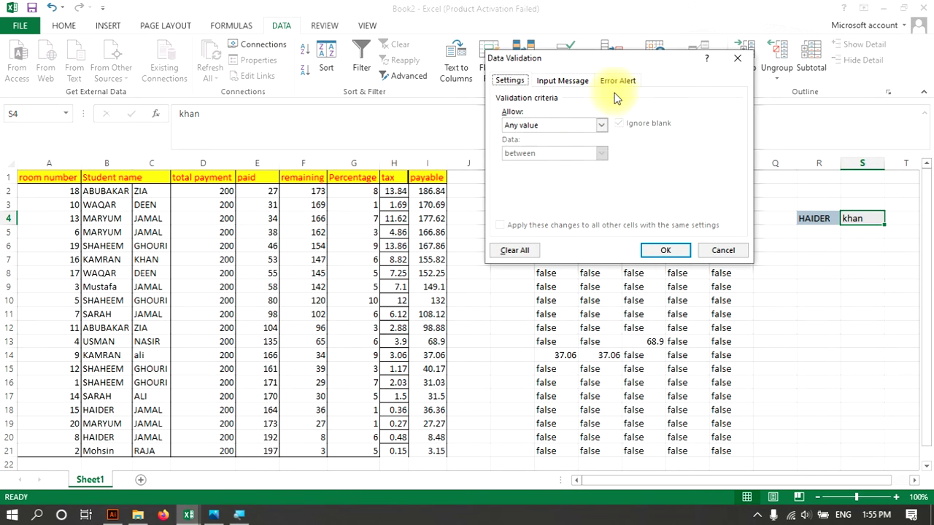
pyautogui.click(572, 125)
pyautogui.click(541, 164)
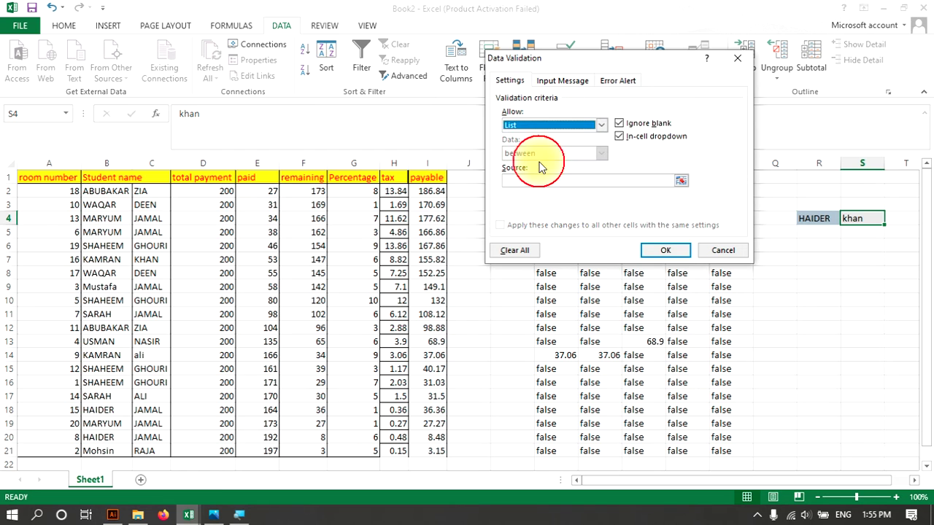
pyautogui.click(556, 180)
pyautogui.write('=c2:c21')
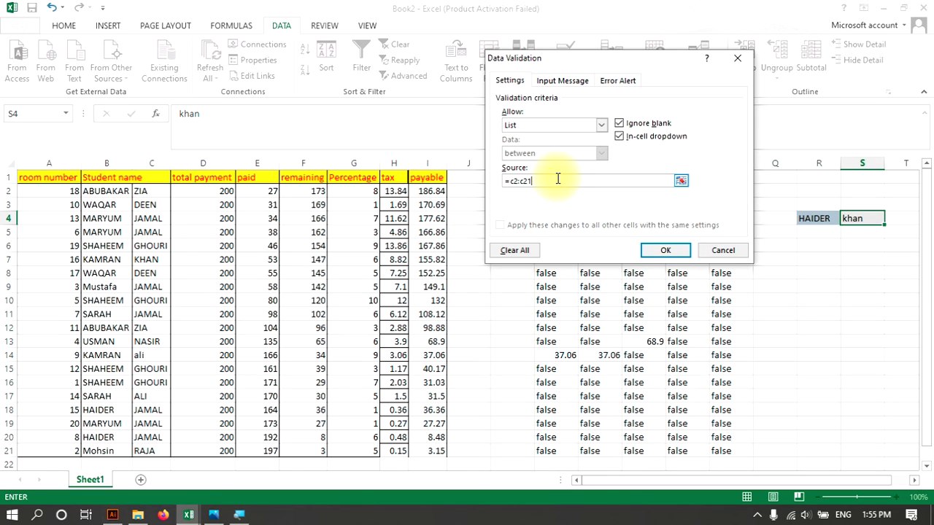
# Step: Enter the list source as =$C$2:$C$21 and apply the rule
pyautogui.write('=')
pyautogui.press('Left')
pyautogui.press('Left')
pyautogui.press('Right')
pyautogui.press('Right')
pyautogui.press('BackSpace')
pyautogui.press('BackSpace')
pyautogui.click(509, 180)
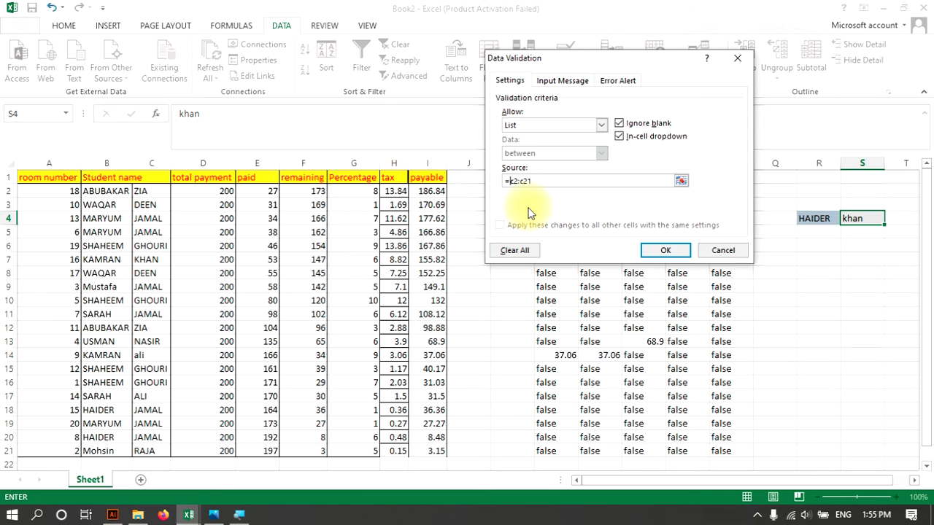
pyautogui.write('$')
pyautogui.press('Right')
pyautogui.write('$')
pyautogui.click(531, 181)
pyautogui.write('$')
pyautogui.click(524, 181)
pyautogui.write('$')
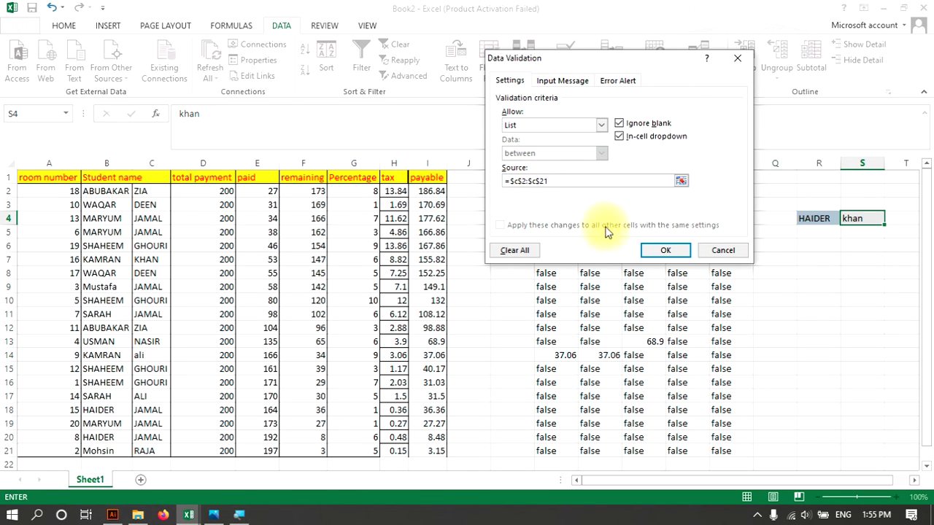
pyautogui.click(661, 251)
# Step: Choose JAMAL from S4's surname dropdown list
pyautogui.click(891, 219)
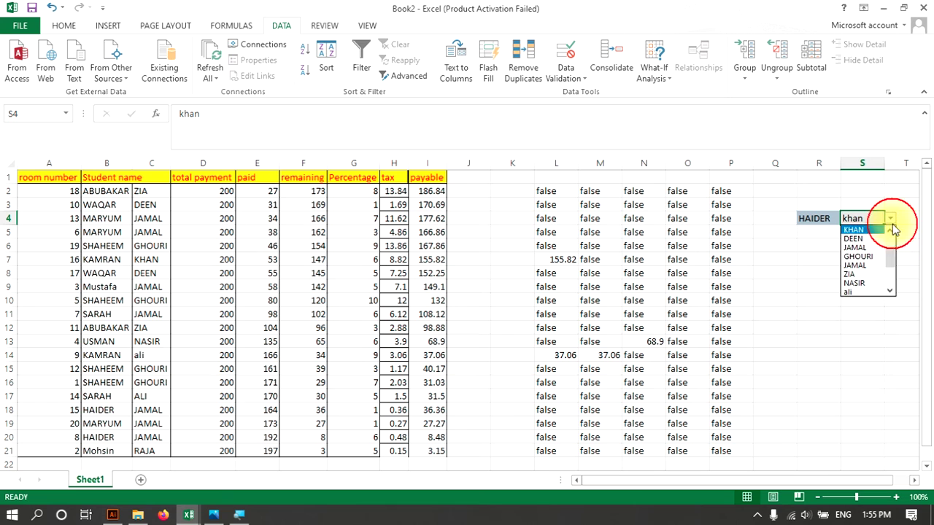
pyautogui.scroll(-4, 846, 264)
pyautogui.scroll(2, 857, 255)
pyautogui.scroll(2, 857, 256)
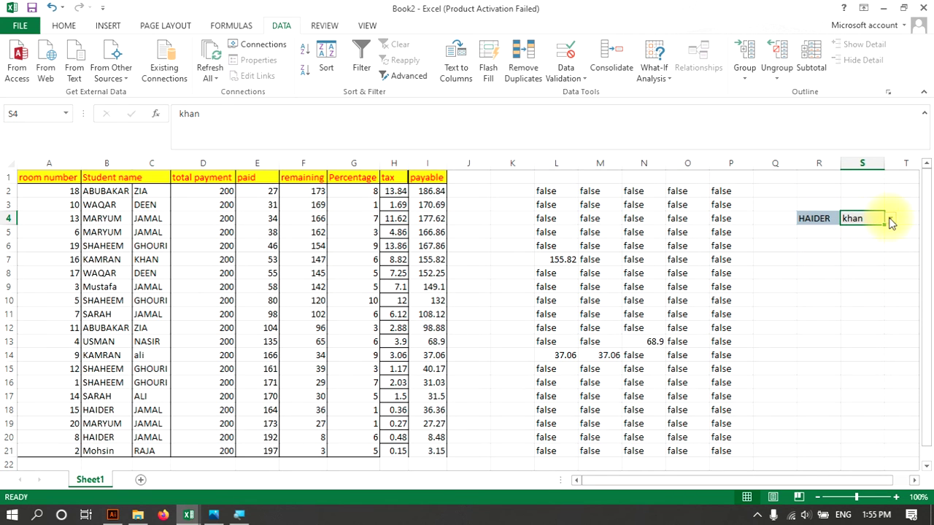
pyautogui.click(890, 218)
pyautogui.scroll(-2, 865, 270)
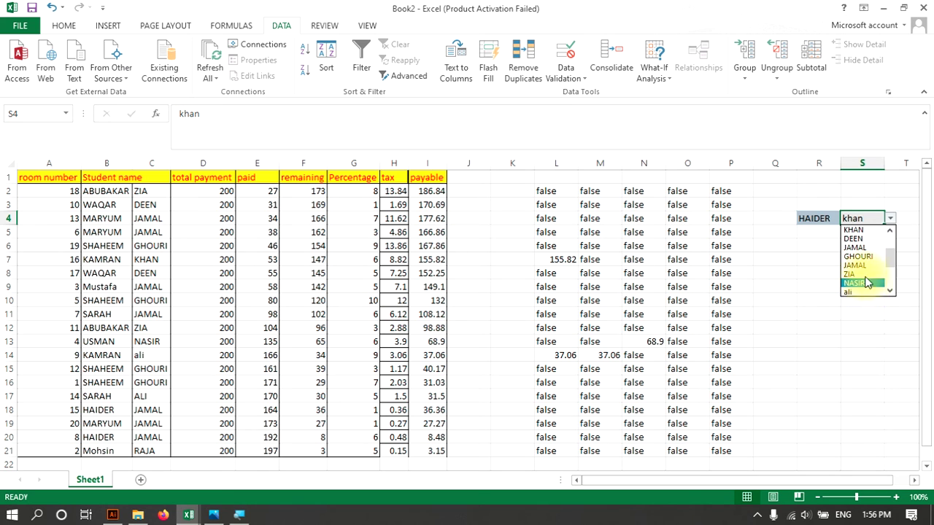
pyautogui.click(860, 264)
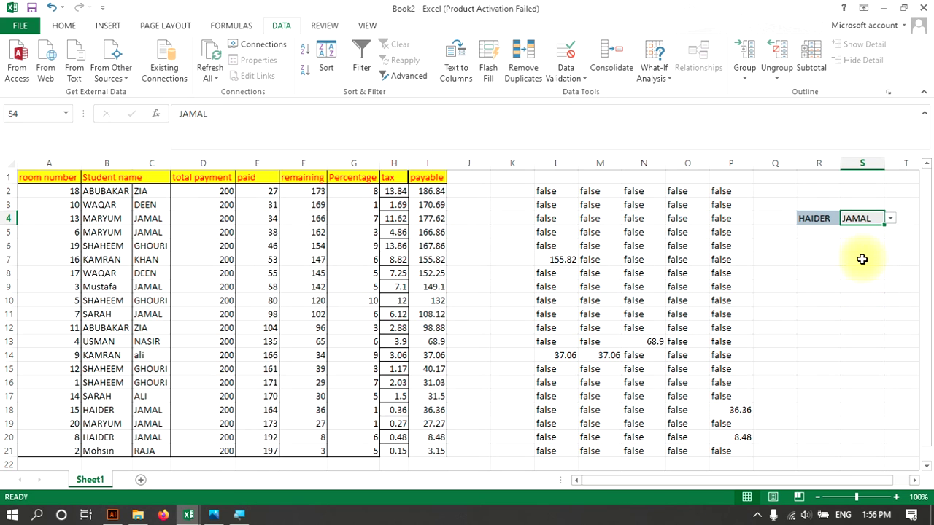
# Step: Check the payable results in P18 and P21 and inspect the formula in L3
pyautogui.click(740, 410)
pyautogui.click(740, 450)
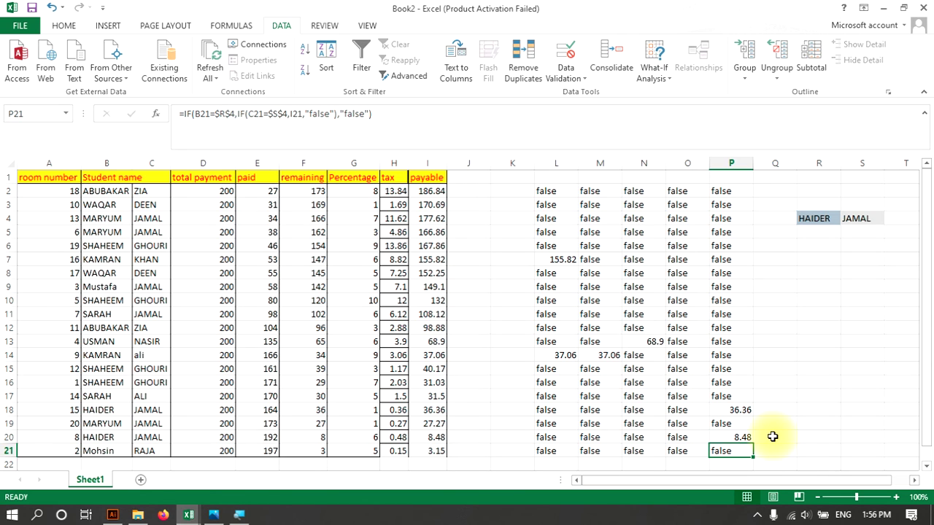
pyautogui.click(857, 275)
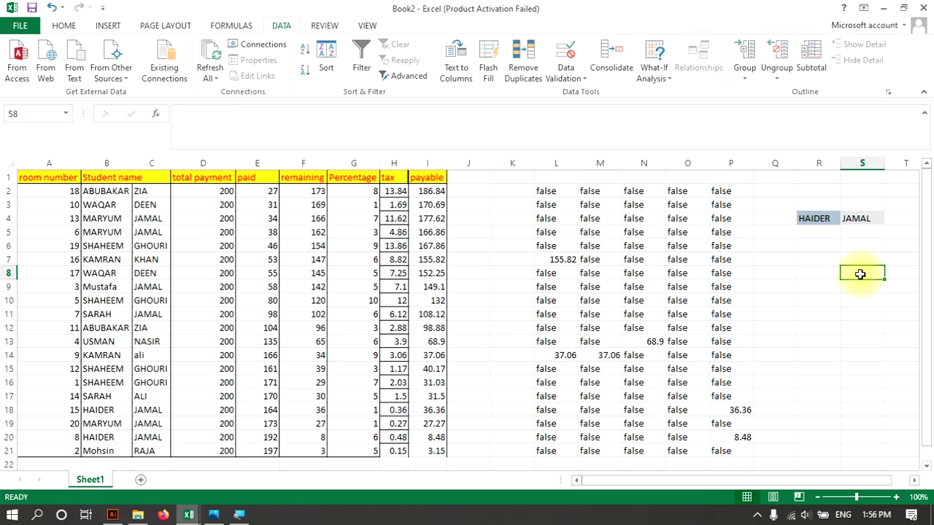
pyautogui.click(550, 204)
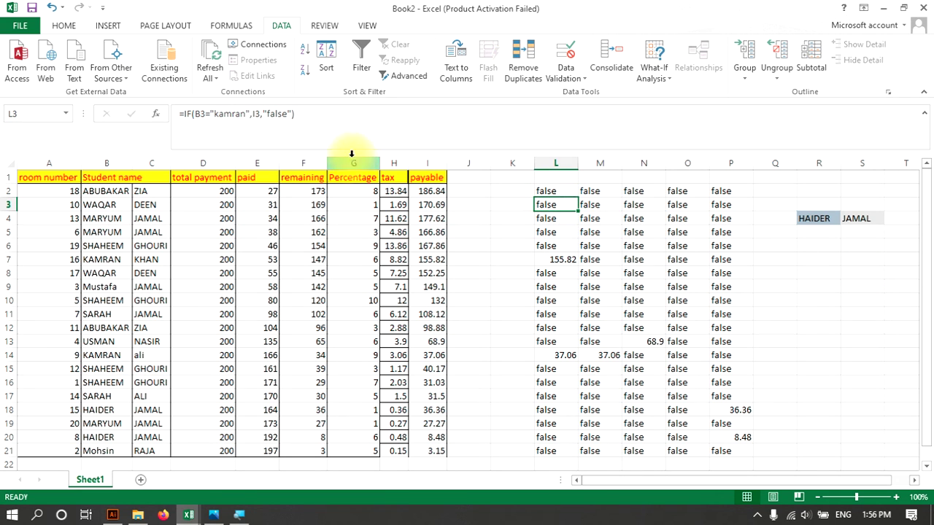
# Step: Compare the nested kamran/ali IF formula in M3 with the usman/nasir formula in N3
pyautogui.click(588, 206)
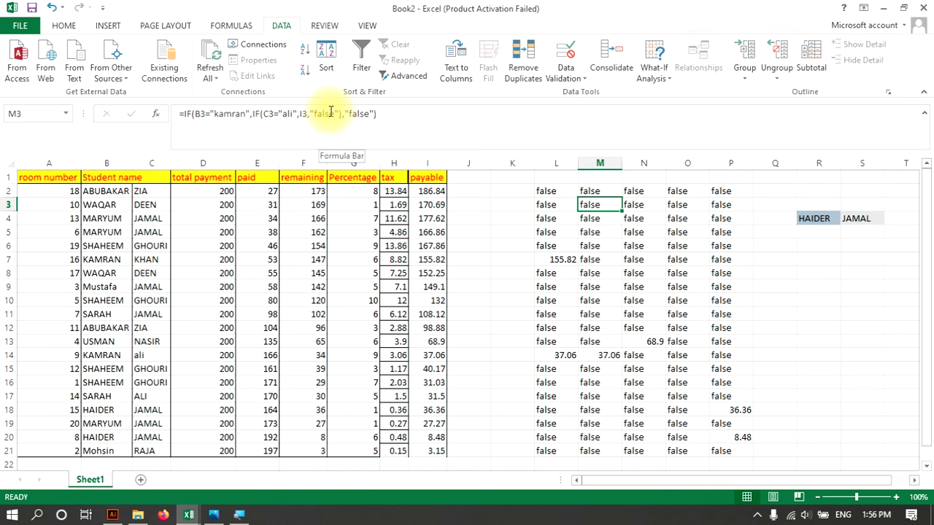
pyautogui.click(642, 205)
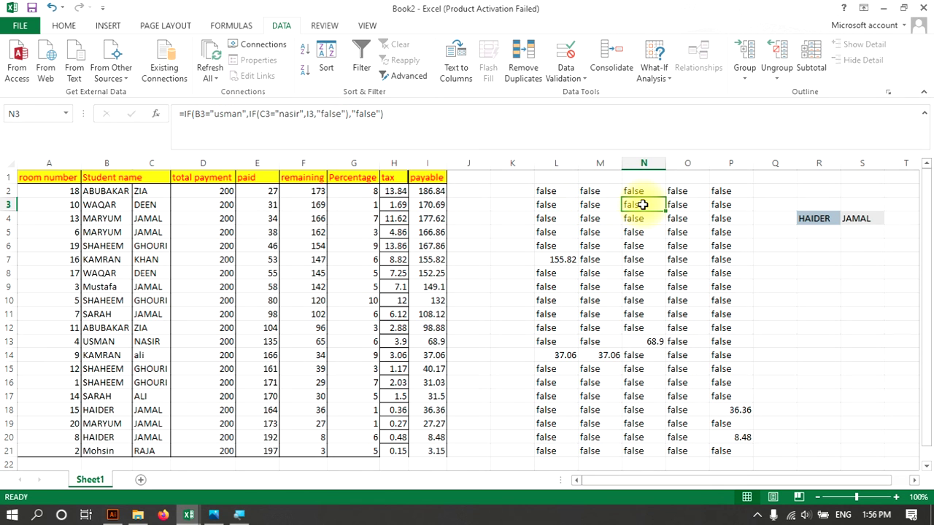
pyautogui.click(595, 205)
pyautogui.click(637, 206)
pyautogui.click(591, 206)
pyautogui.click(632, 205)
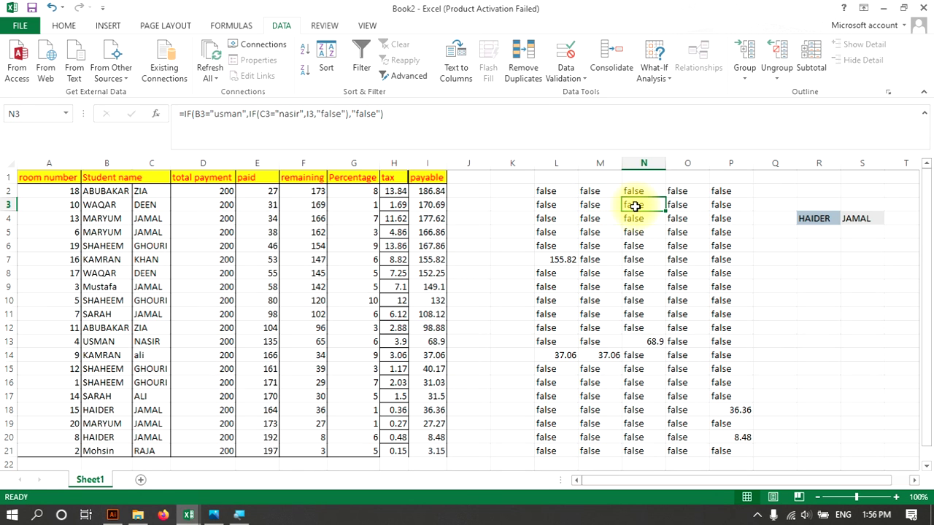
pyautogui.click(591, 205)
pyautogui.click(635, 206)
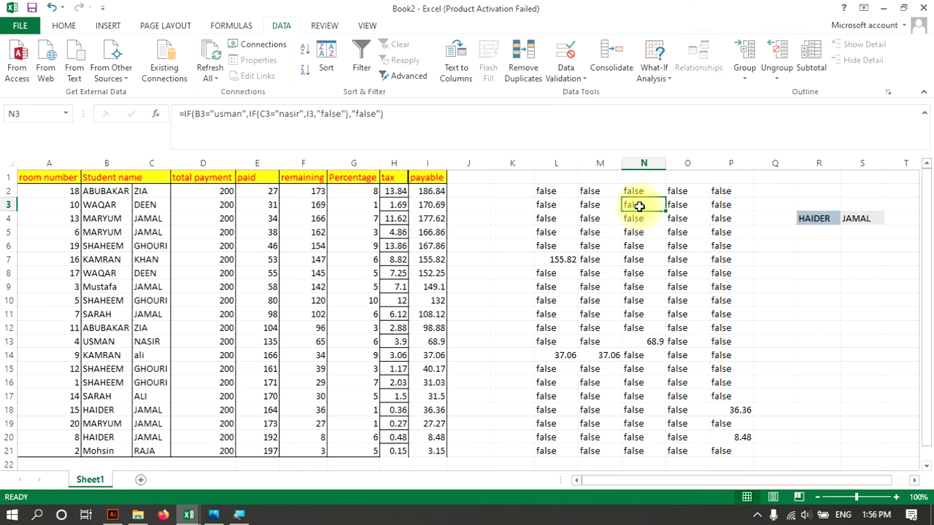
pyautogui.click(590, 208)
pyautogui.click(644, 208)
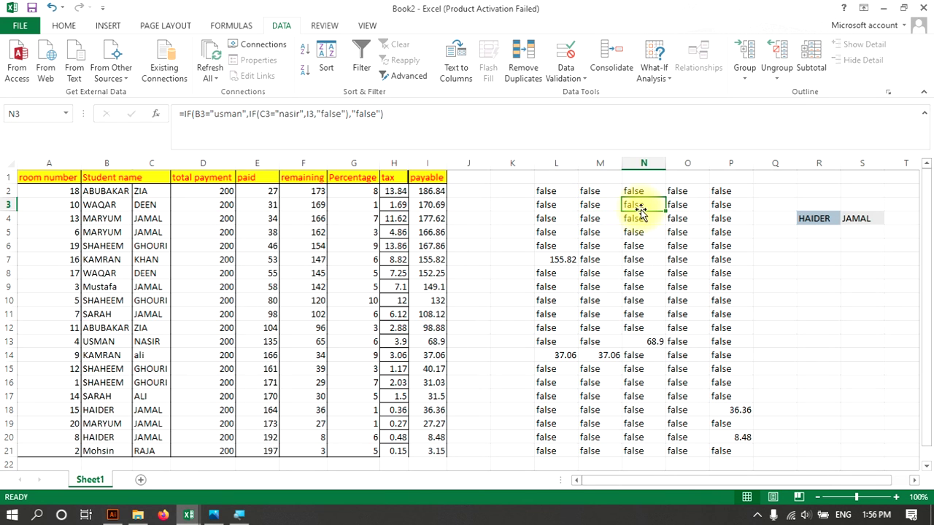
# Step: Compare O3's R5/S5 formula with P3's criteria-driven formula
pyautogui.click(684, 205)
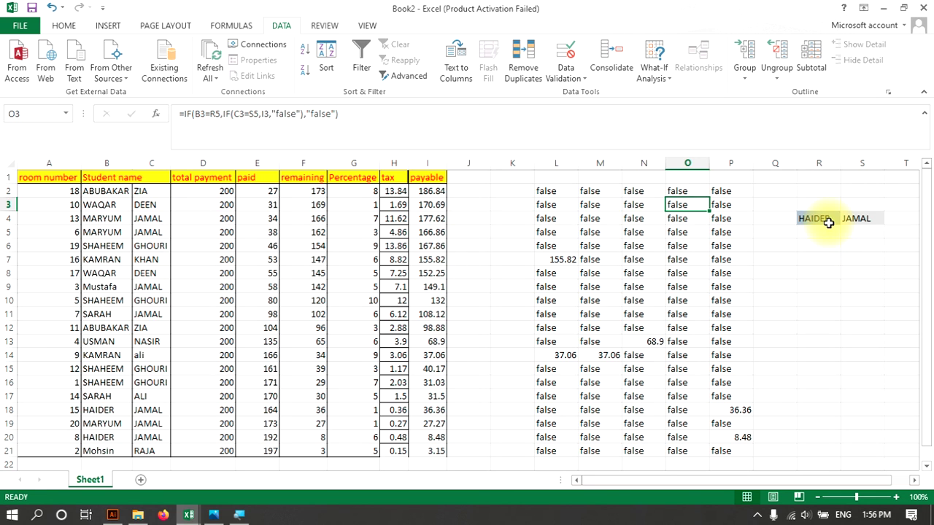
pyautogui.click(731, 204)
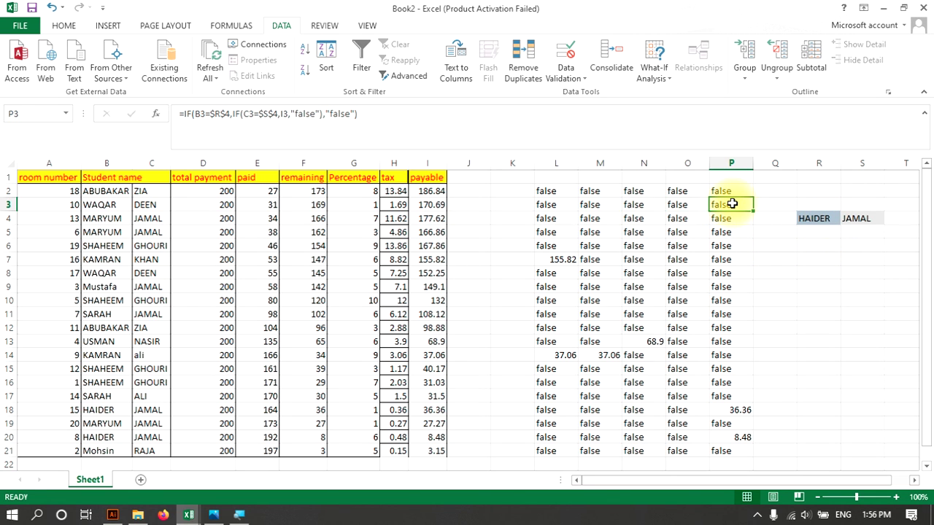
pyautogui.click(678, 205)
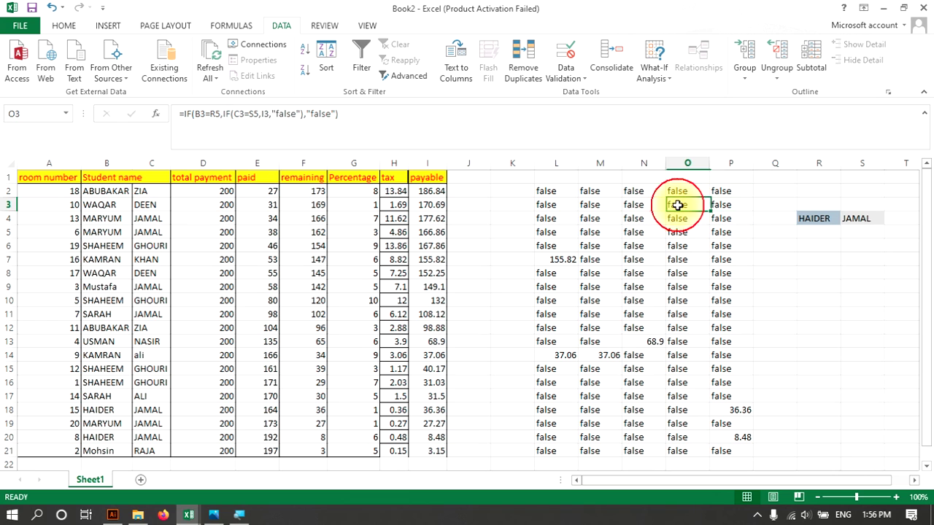
pyautogui.click(722, 205)
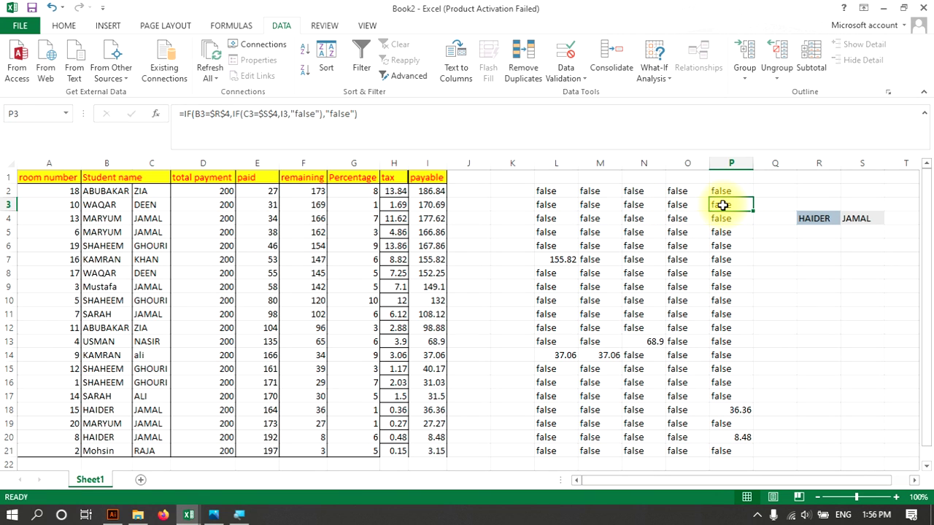
# Step: Show the first-name dropdown choices for criterion cell R4
pyautogui.click(827, 236)
pyautogui.click(834, 220)
pyautogui.click(845, 219)
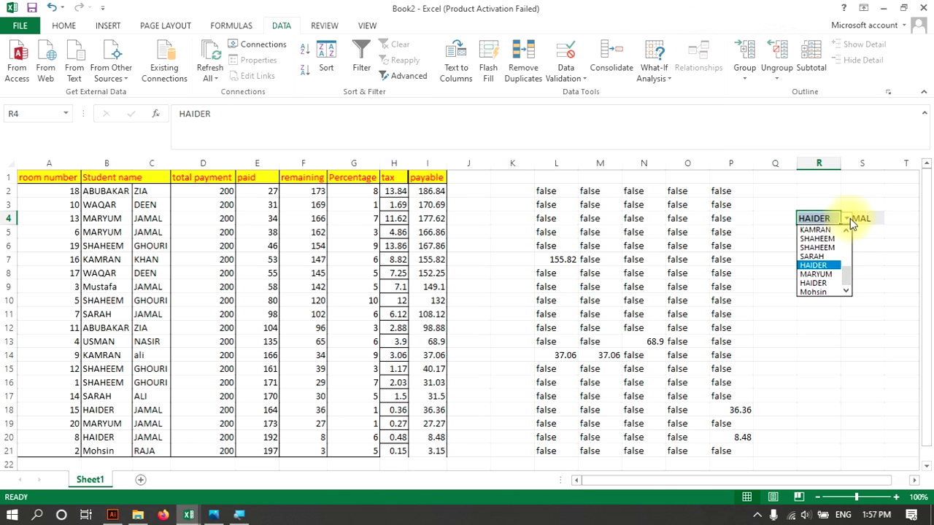
pyautogui.click(823, 235)
pyautogui.click(871, 219)
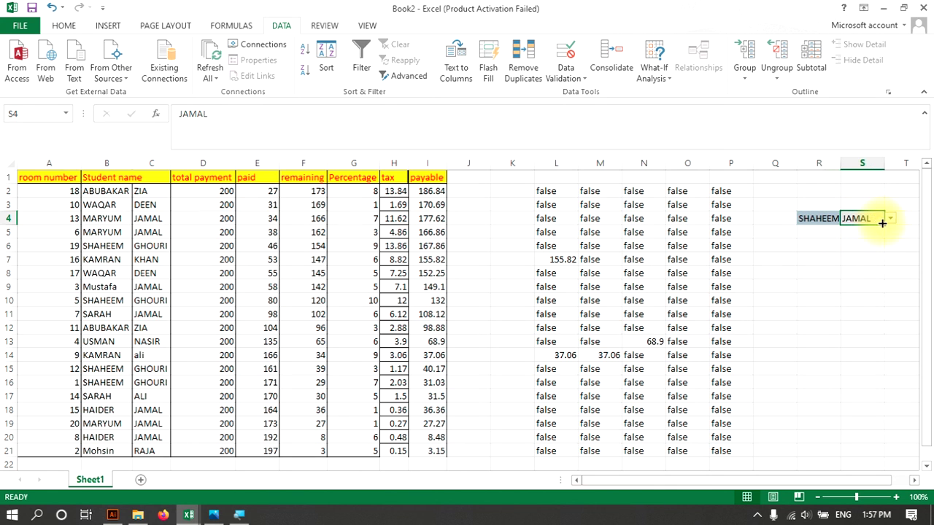
pyautogui.click(890, 219)
pyautogui.click(865, 251)
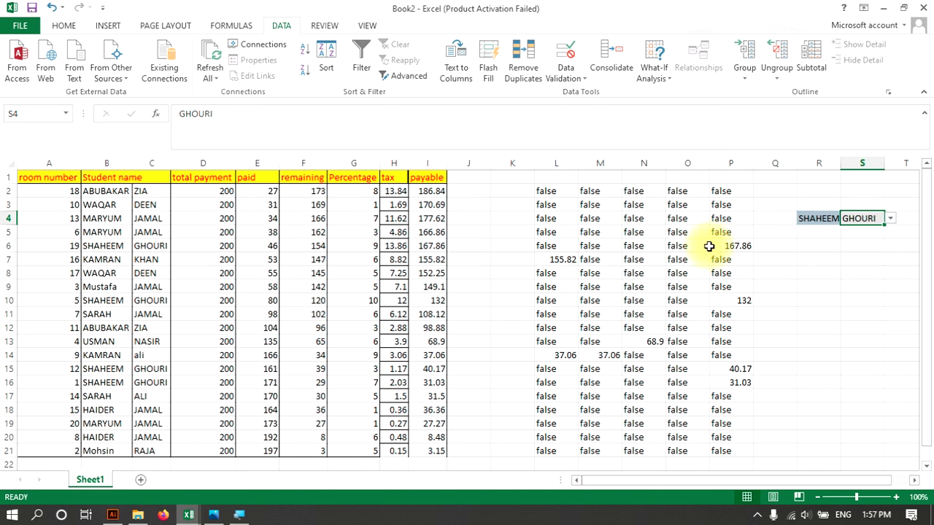
# Step: Review column P's payable results (167.86, 132, 40.17, 31.03), then show the hidden system tray icons
pyautogui.click(731, 246)
pyautogui.click(732, 287)
pyautogui.click(734, 300)
pyautogui.click(743, 383)
pyautogui.click(743, 368)
pyautogui.click(778, 338)
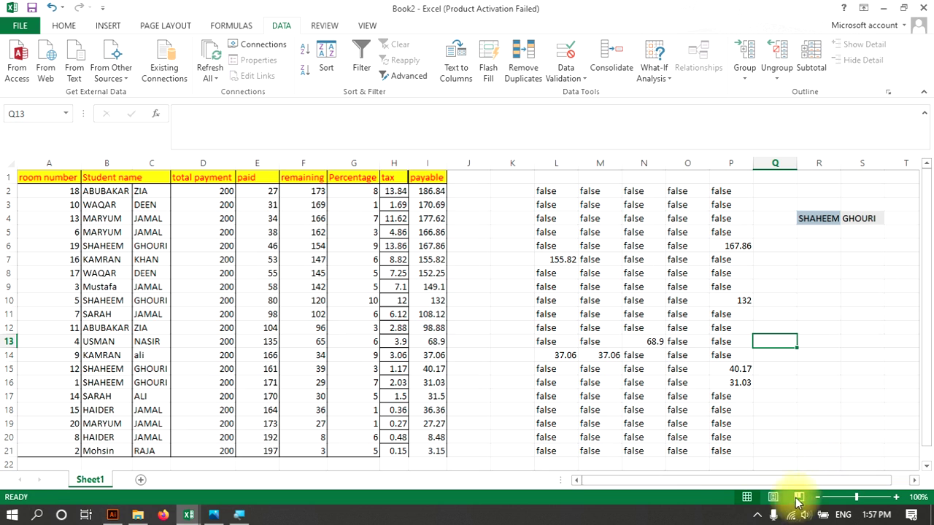
pyautogui.click(757, 514)
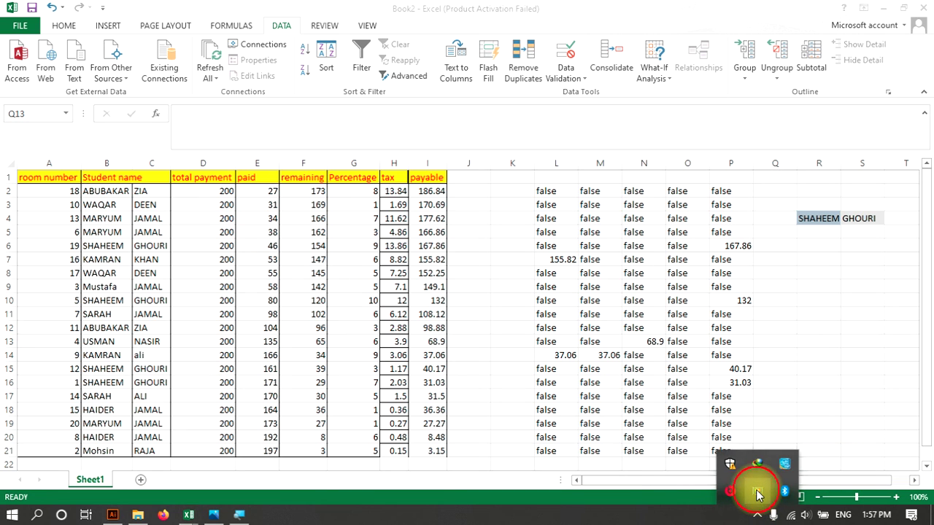